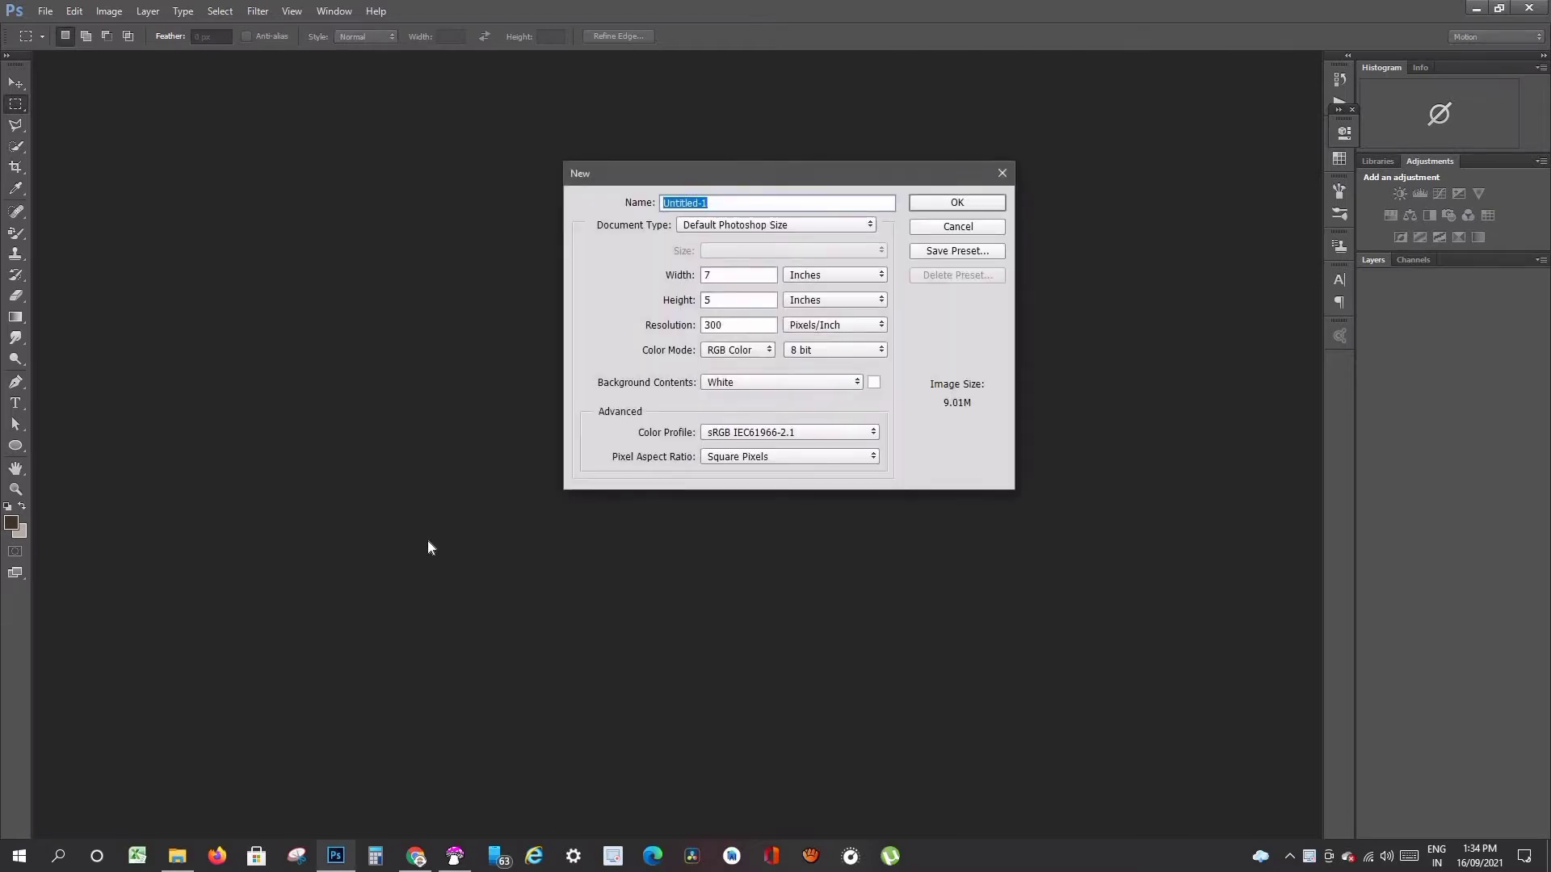
Step: Create a new document using the International Paper type at A4 size
click(746, 224)
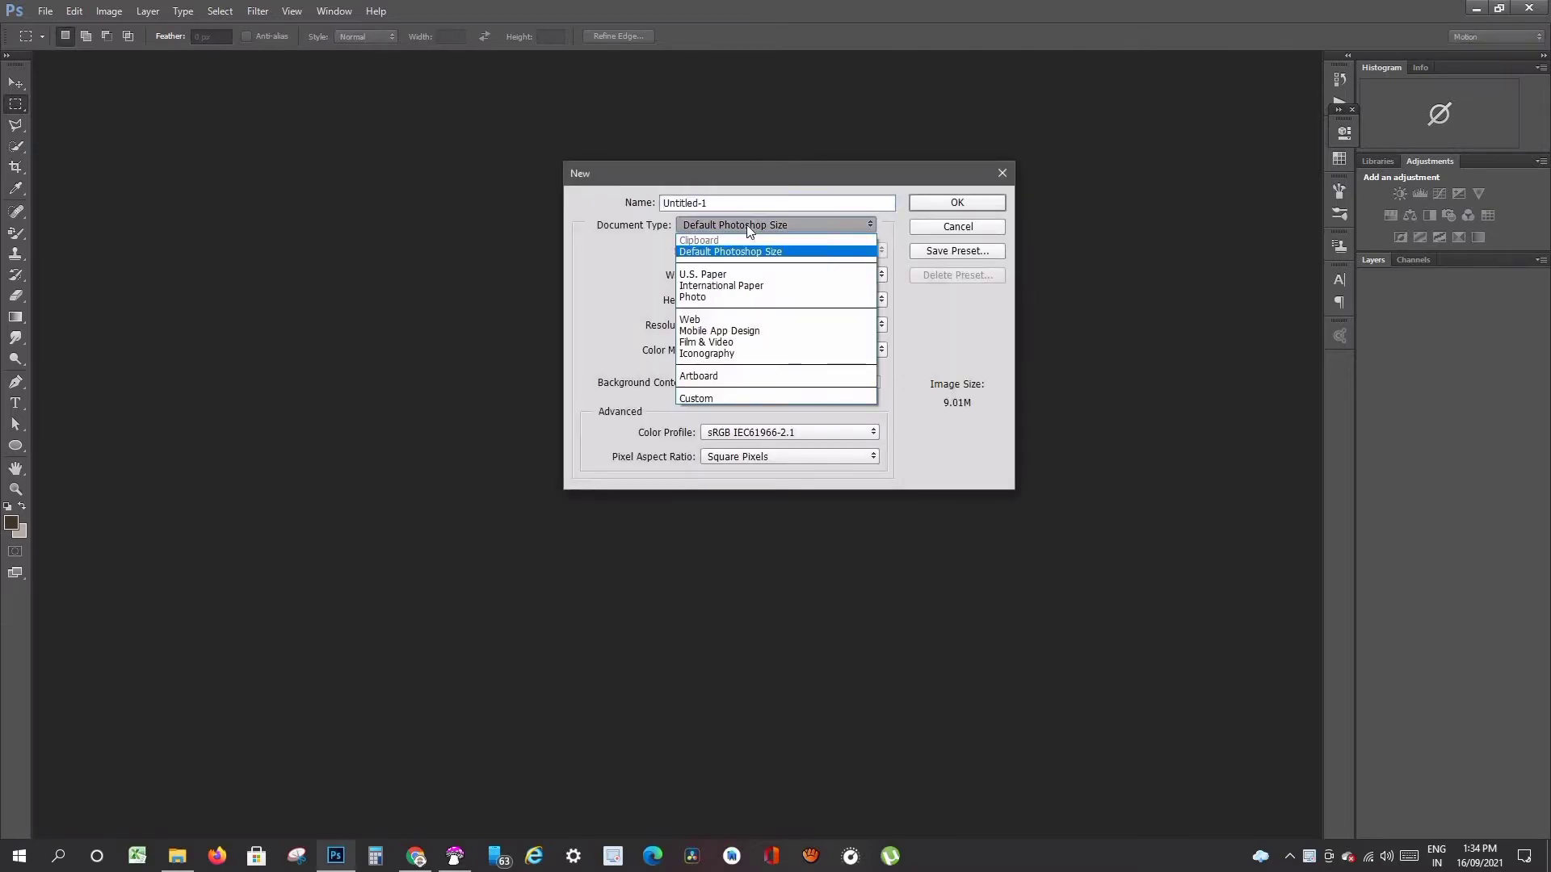
click(715, 287)
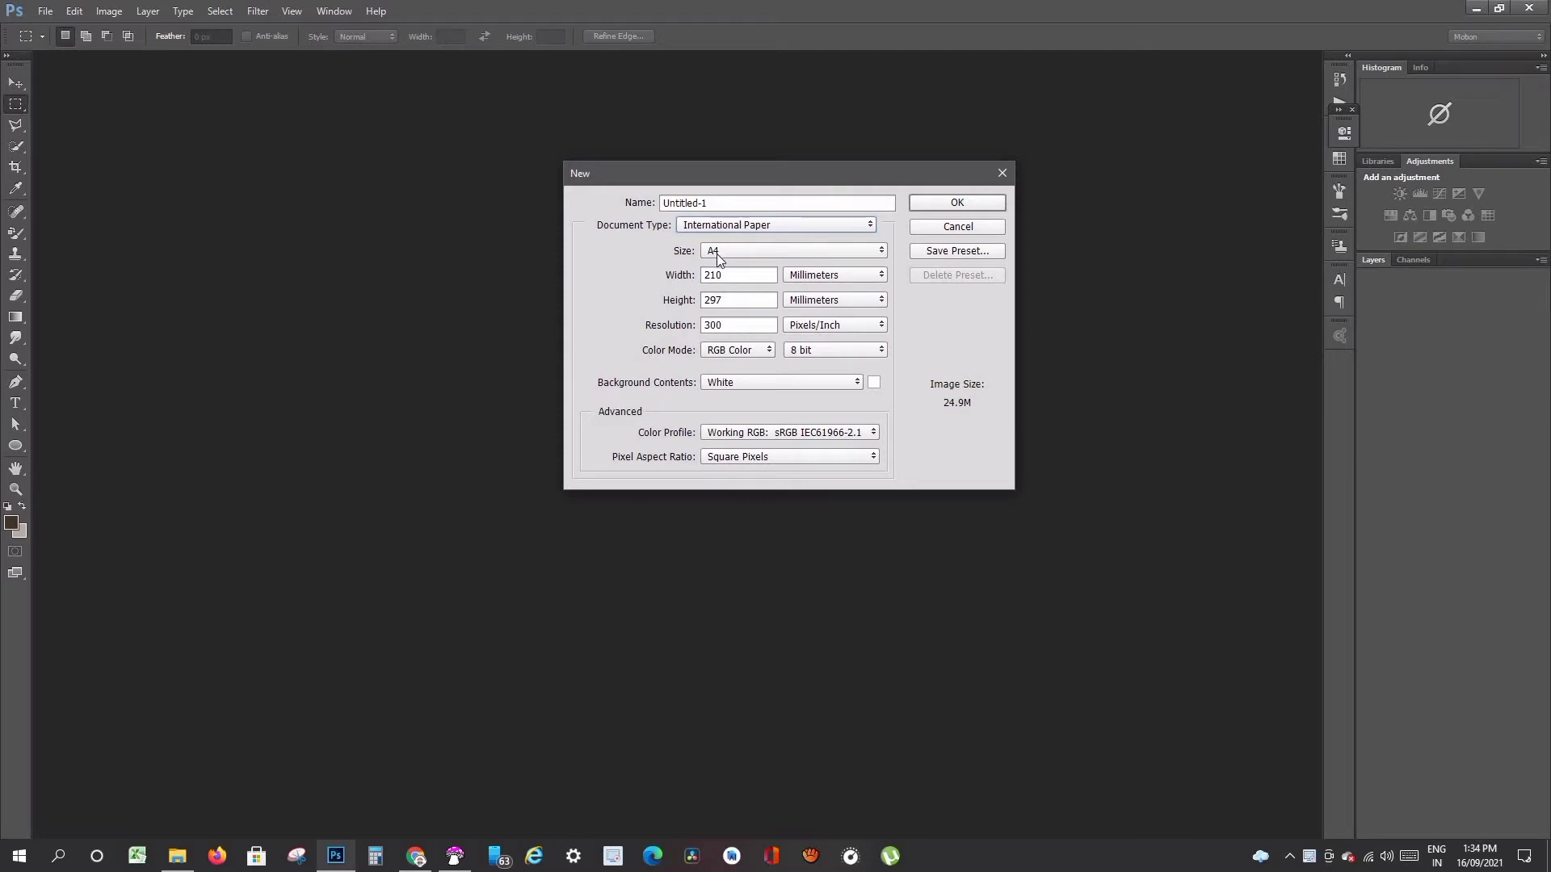
click(949, 202)
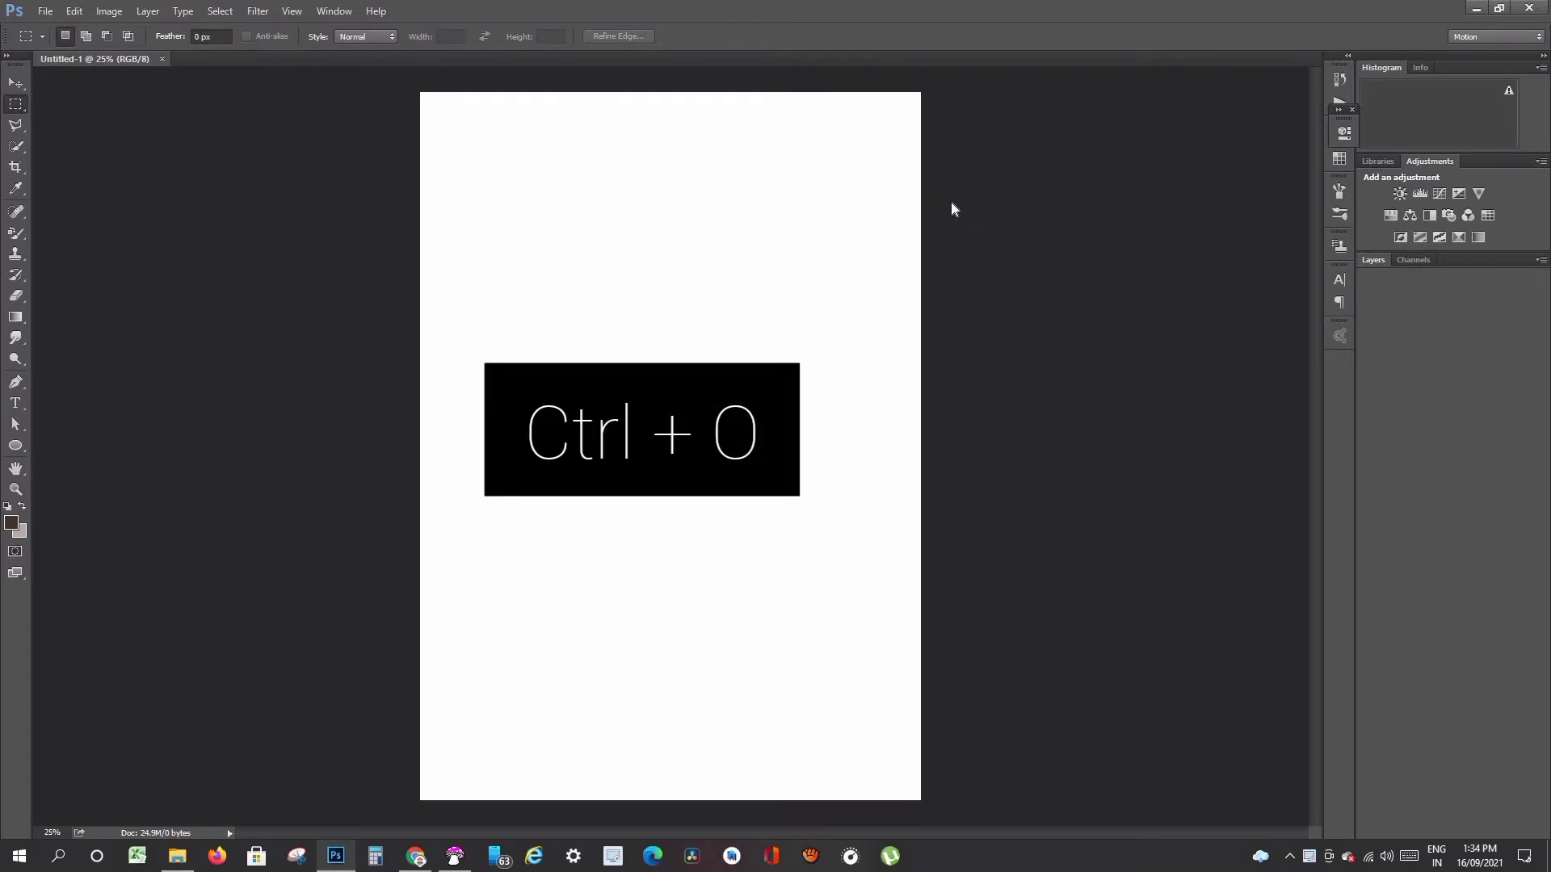
Step: Open the Unsplash wedding couple photo from the Downloads folder
key(ctrl+o)
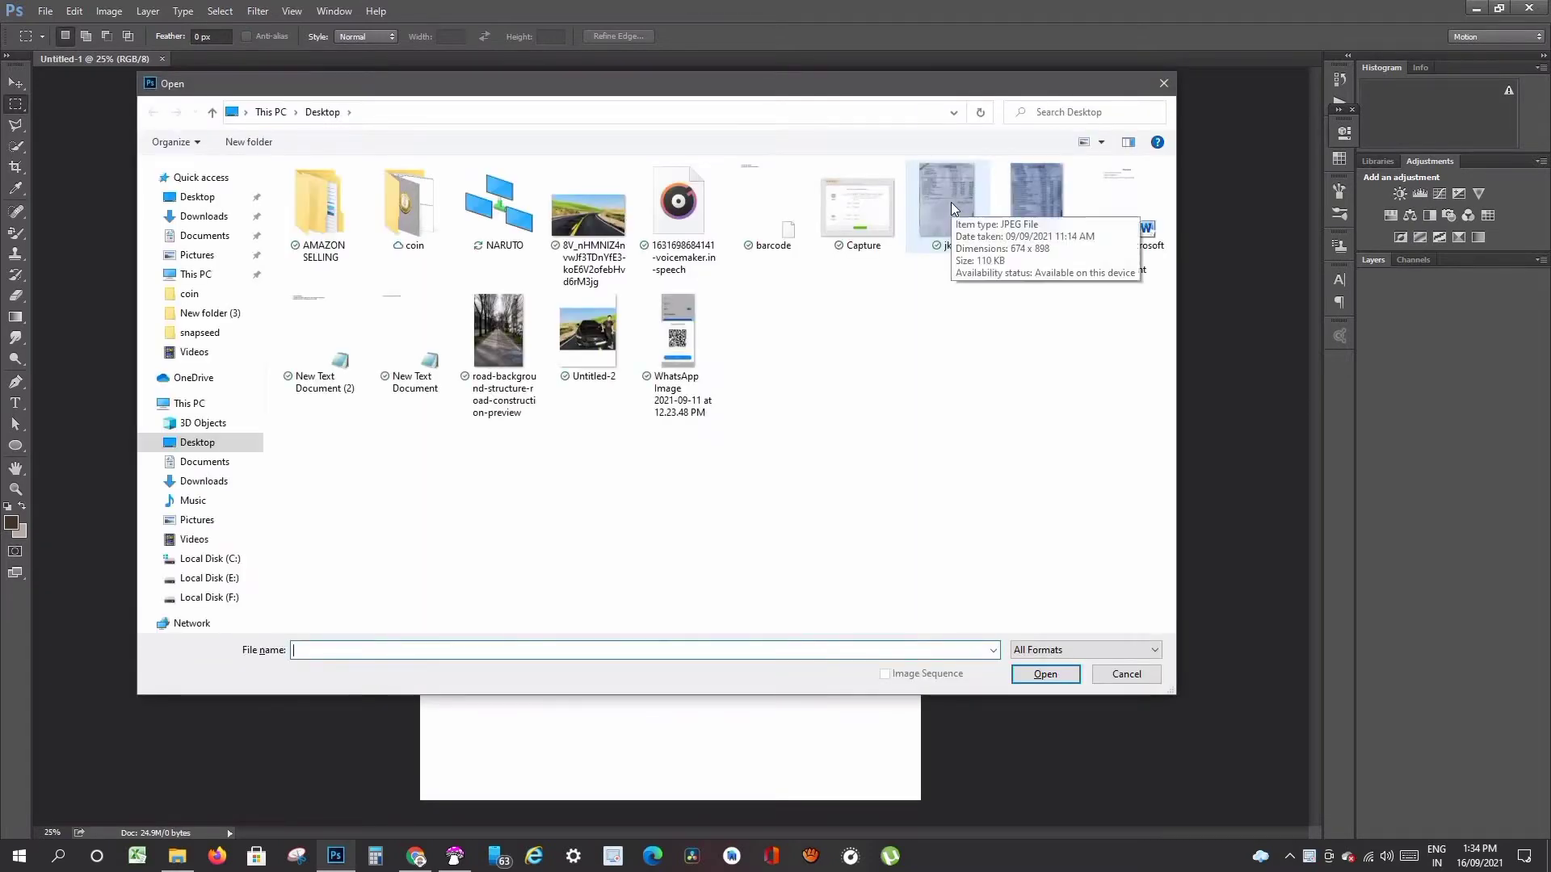
click(205, 218)
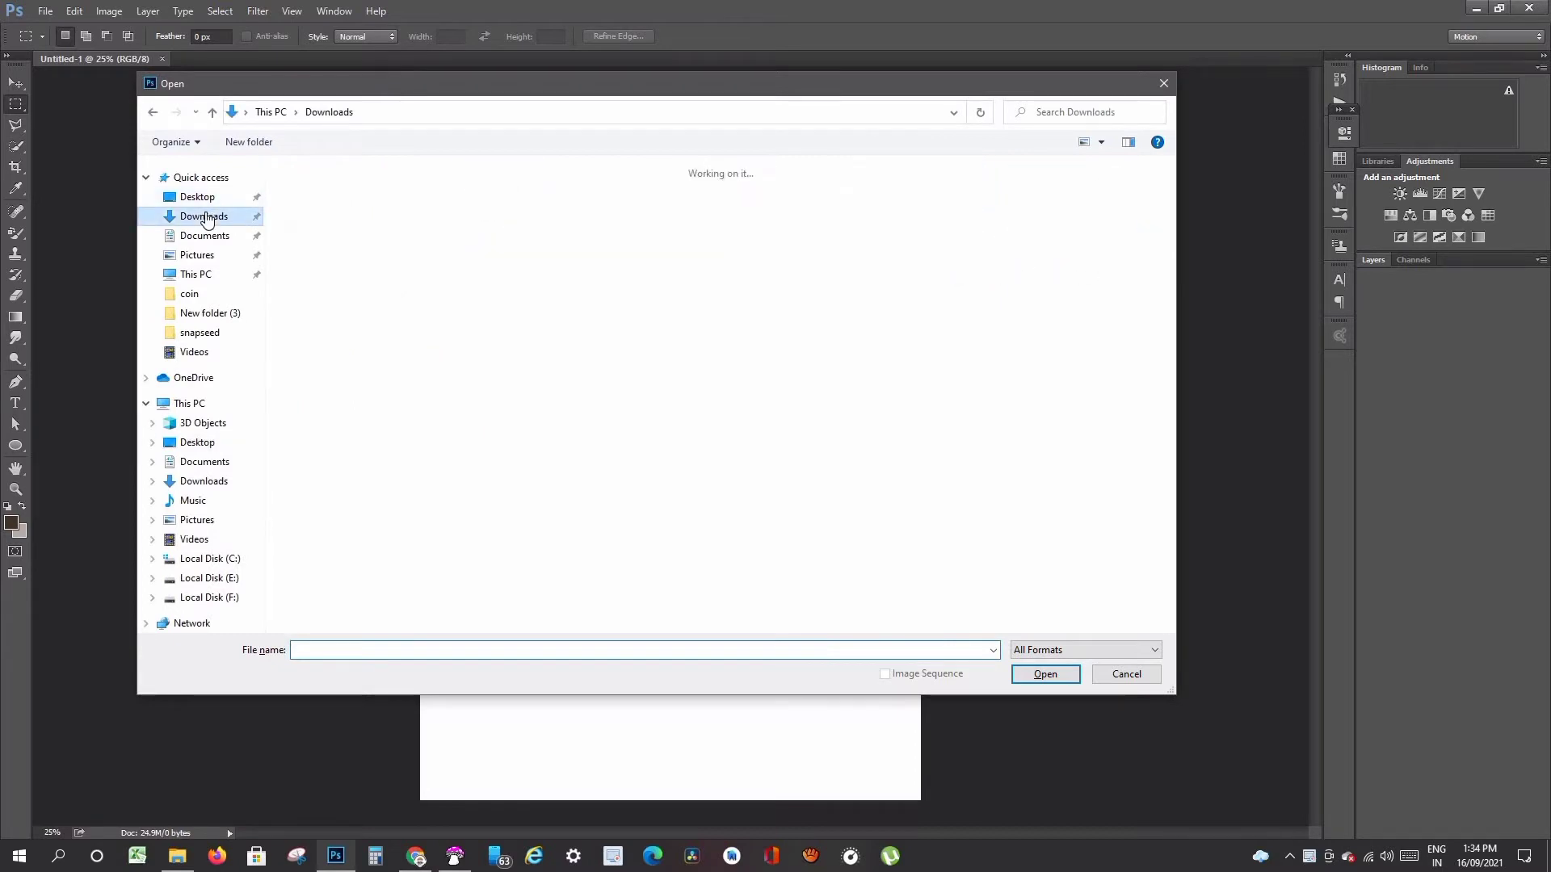
click(330, 222)
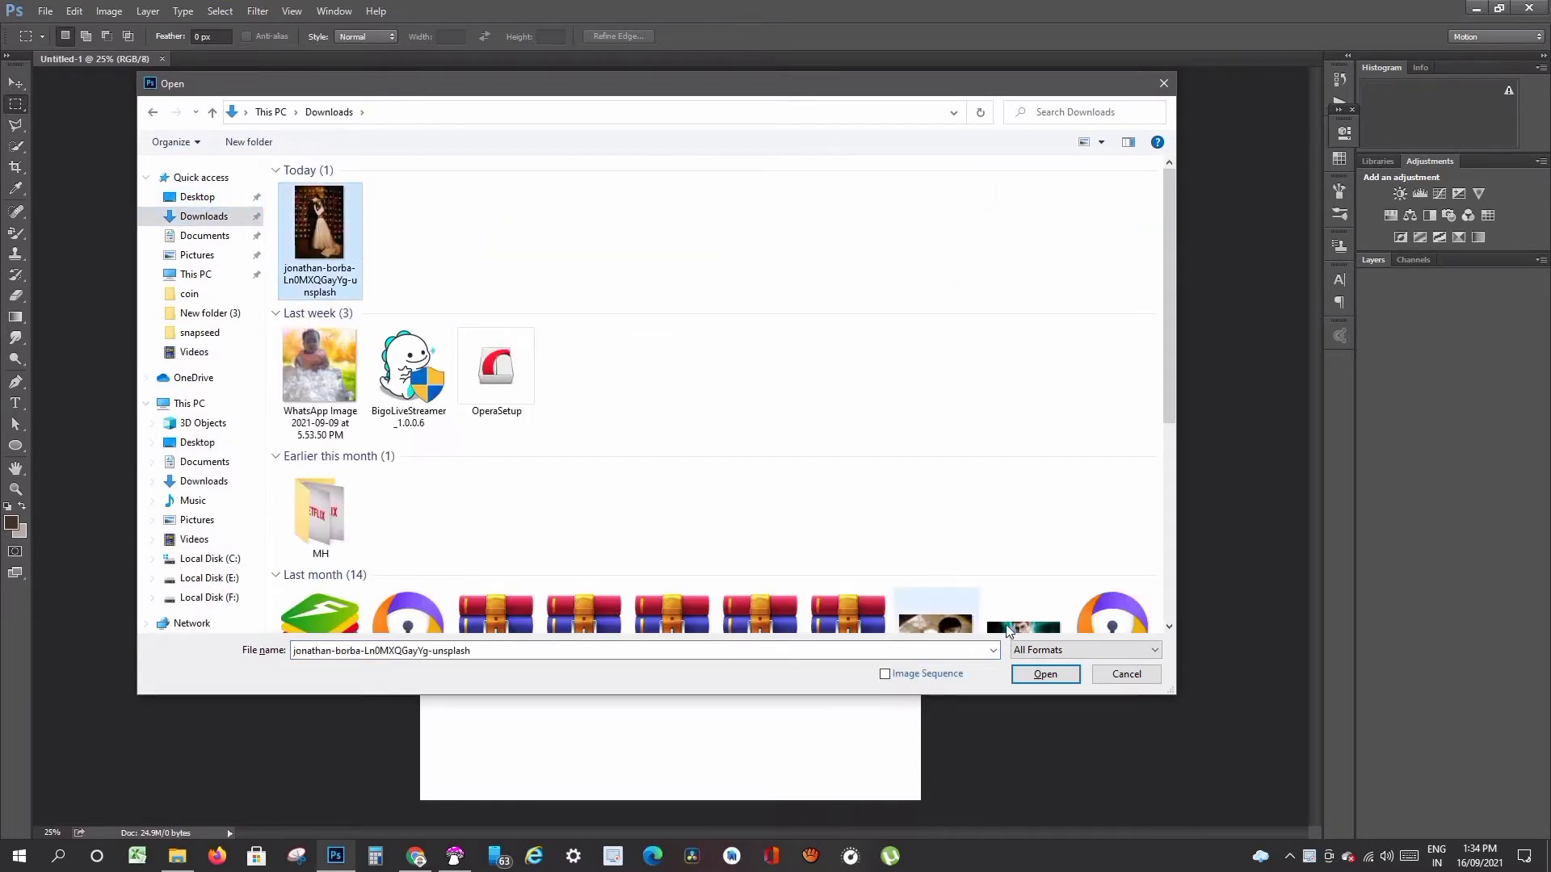
click(1042, 677)
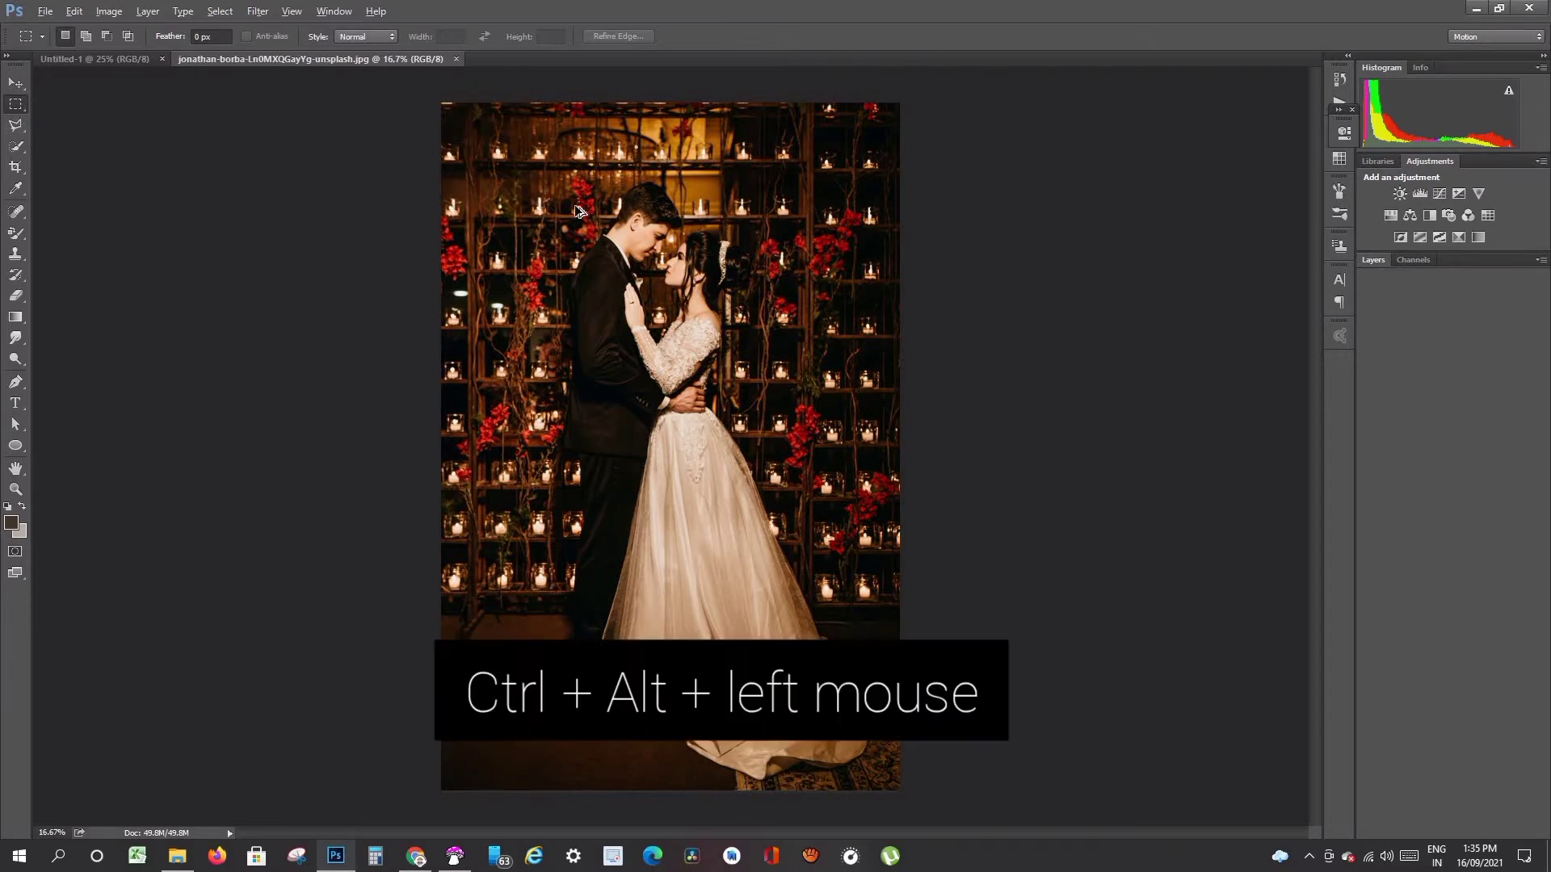
Step: Place the couple photo into the blank A4 document and scale it down to fit the page, aligned with its upper edge
drag(580, 211, 595, 284)
click(14, 82)
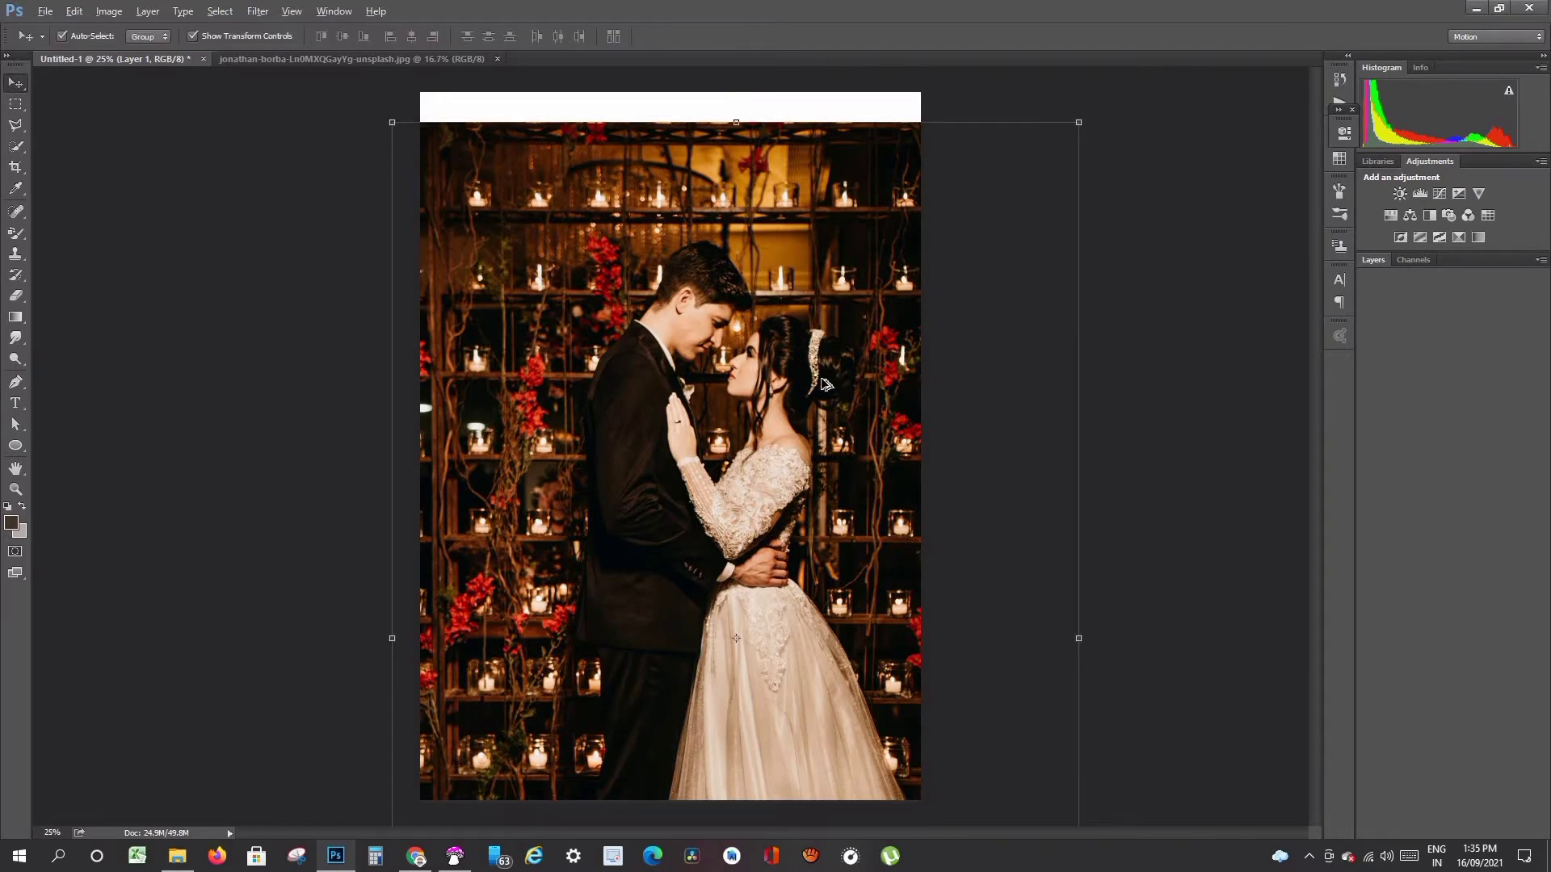
scroll(824, 384, down, 4)
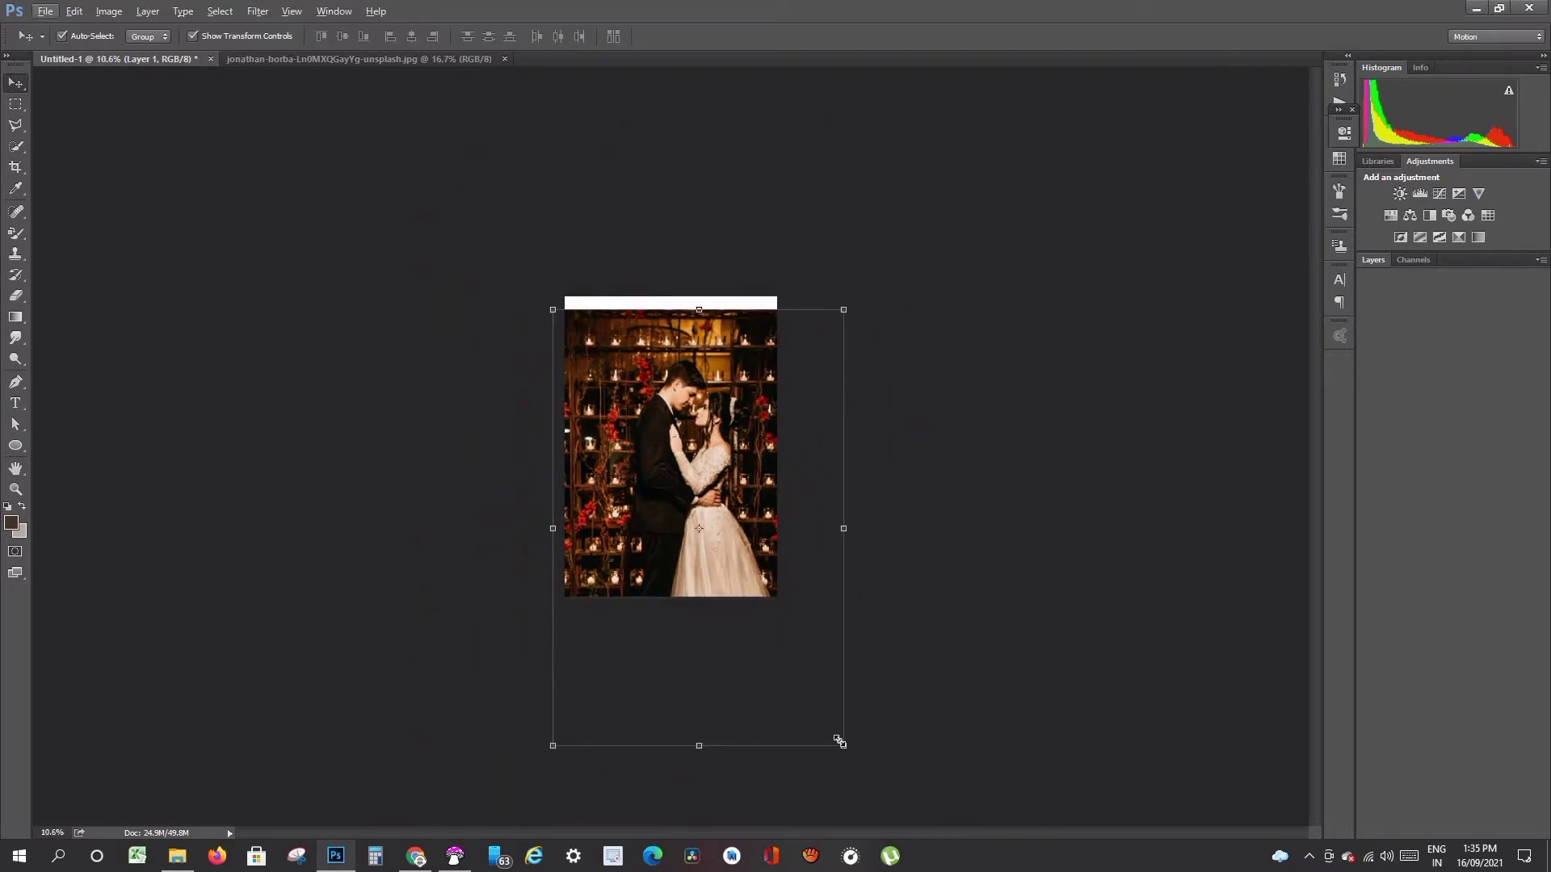
drag(844, 745, 796, 565)
key(Return)
drag(711, 503, 726, 496)
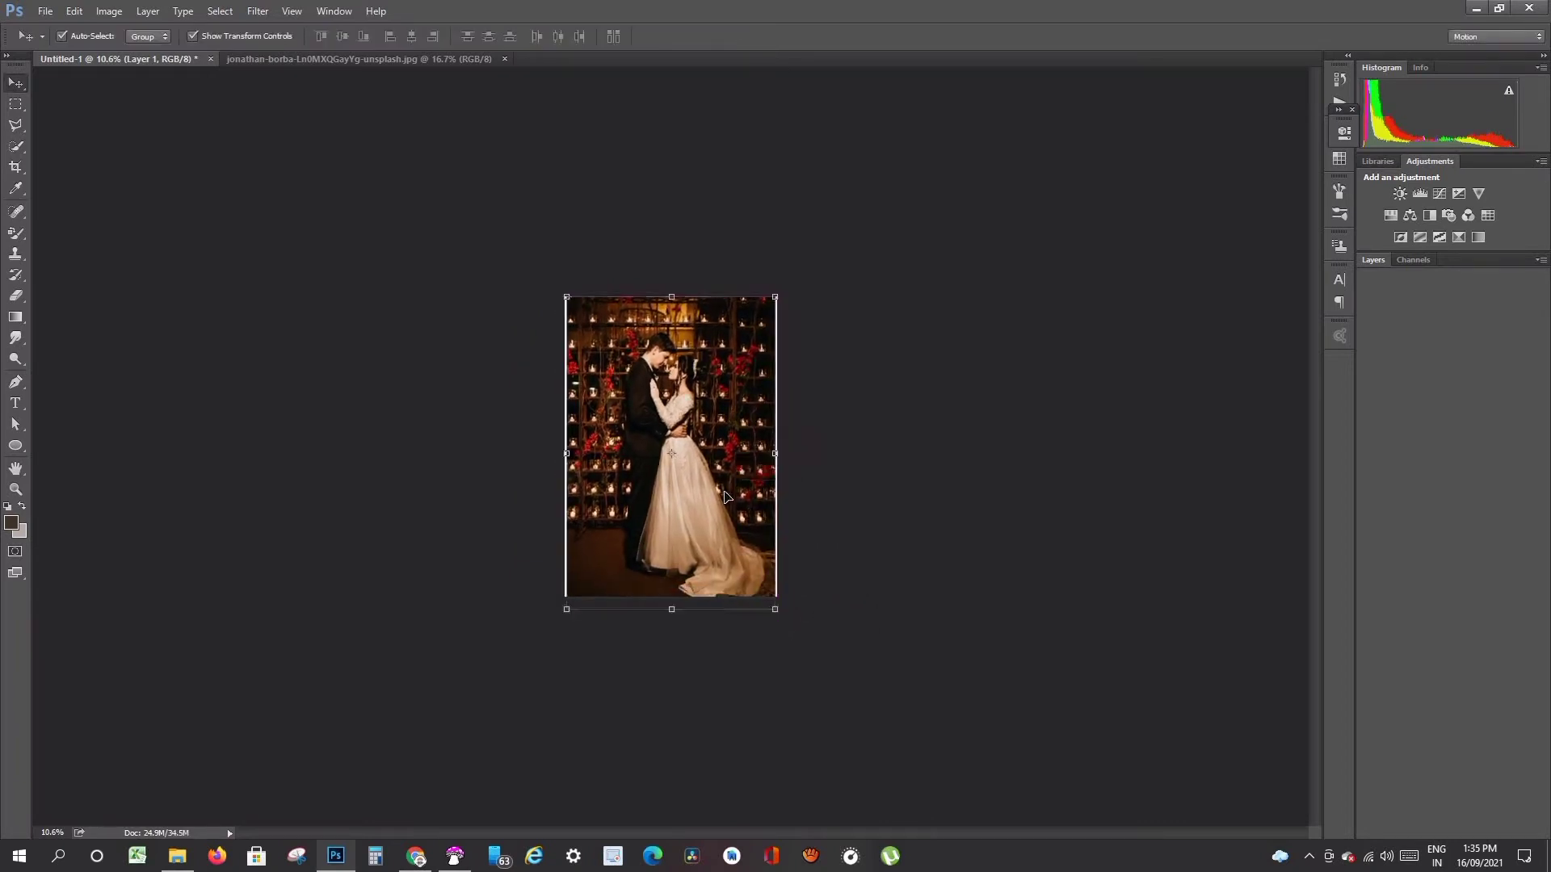
key(super)
click(843, 508)
key(ctrl+plus)
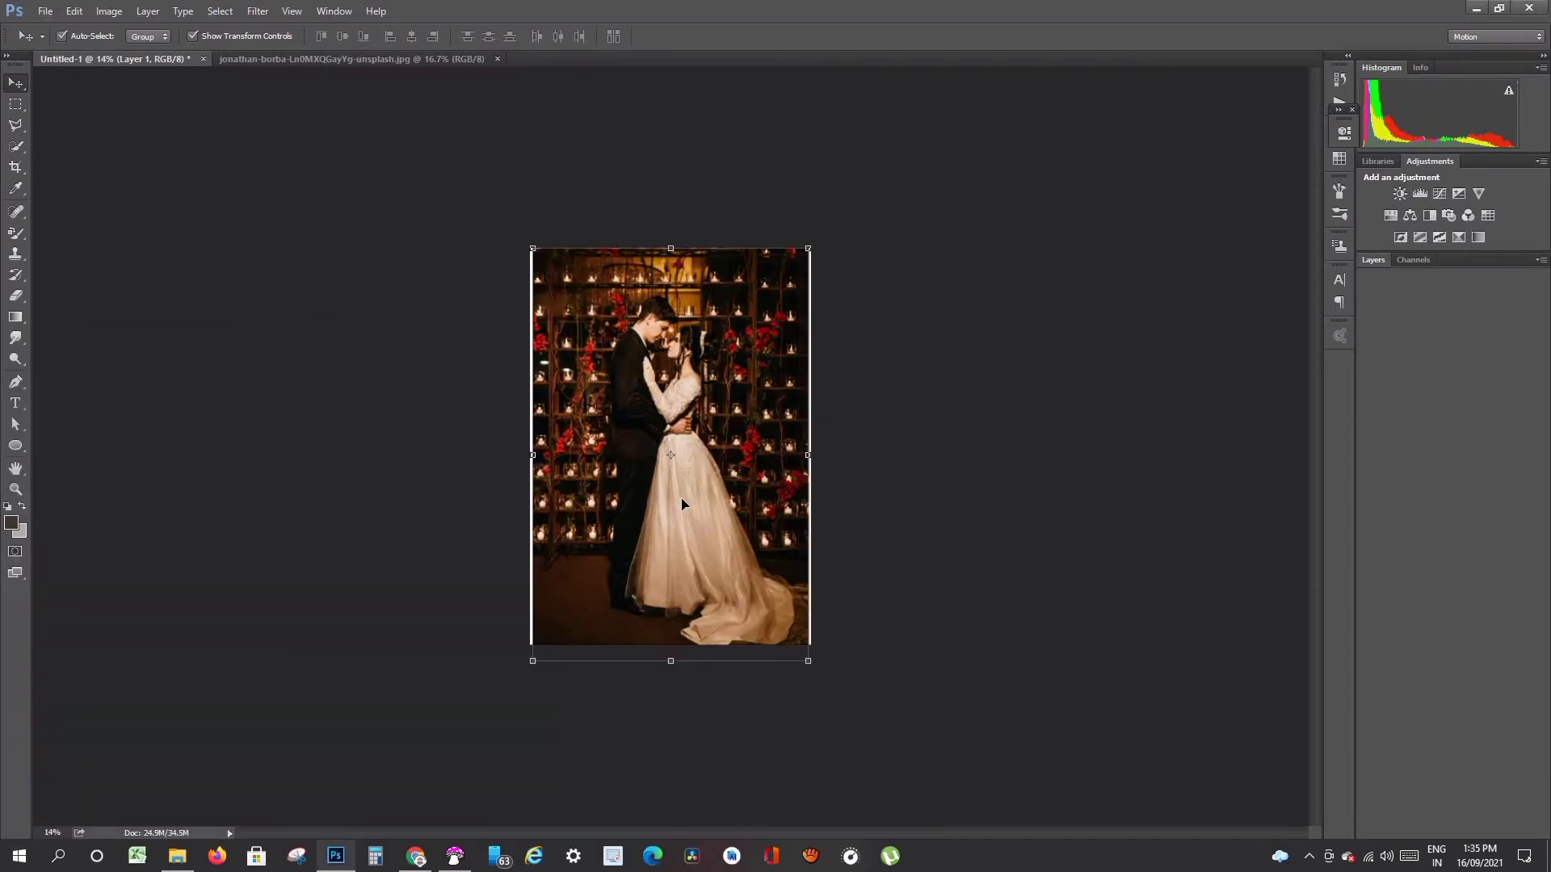
key(ctrl+plus)
key(ctrl+plus)
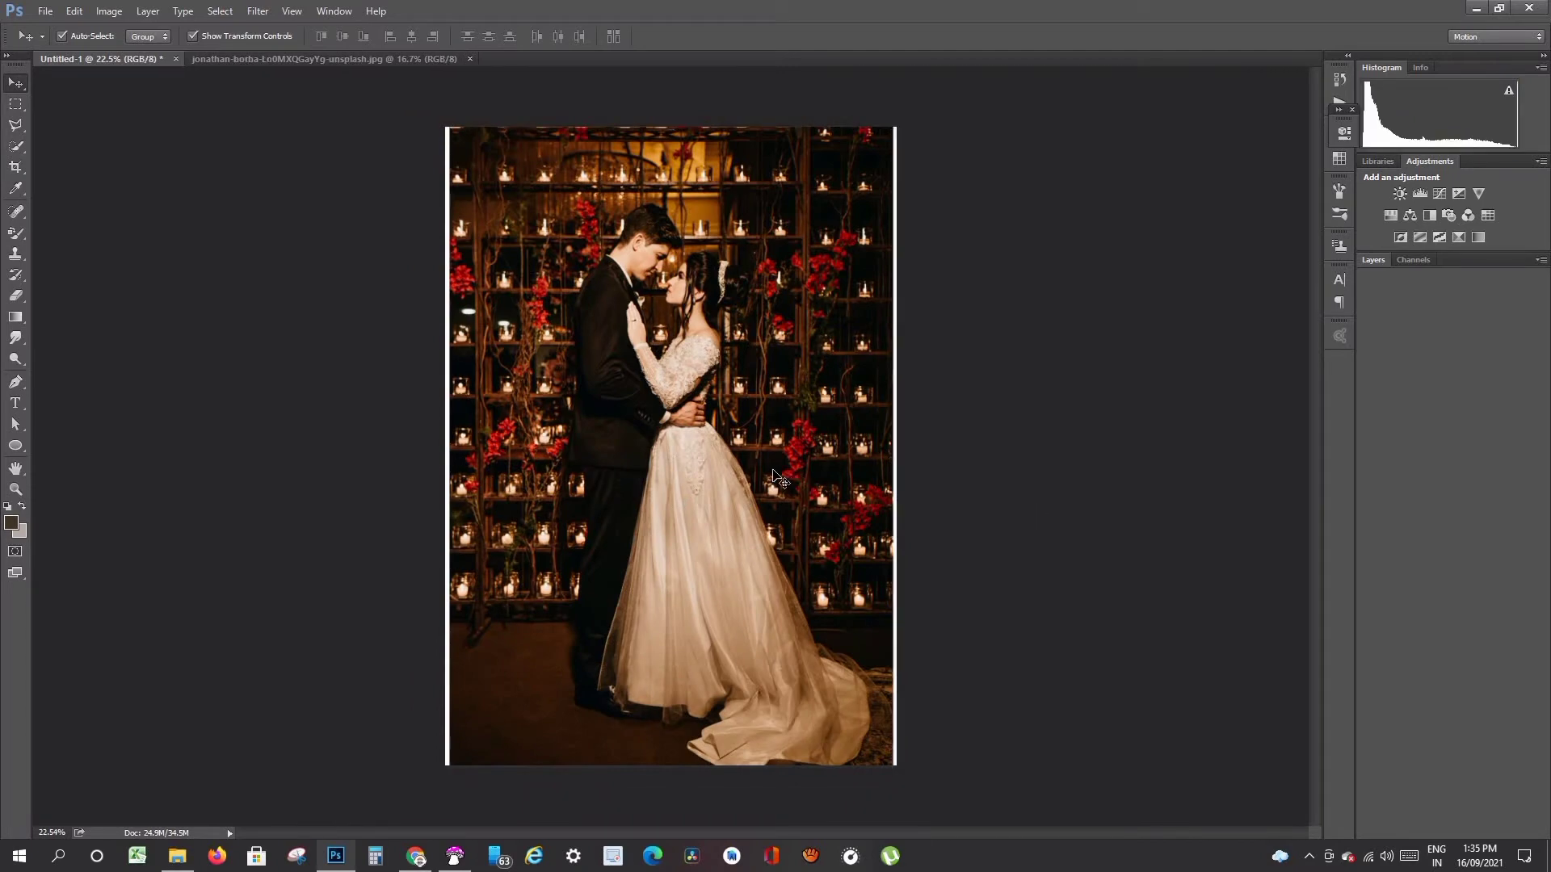
mouse_move(773, 476)
mouse_down()
mouse_move(814, 449)
mouse_move(773, 478)
mouse_up()
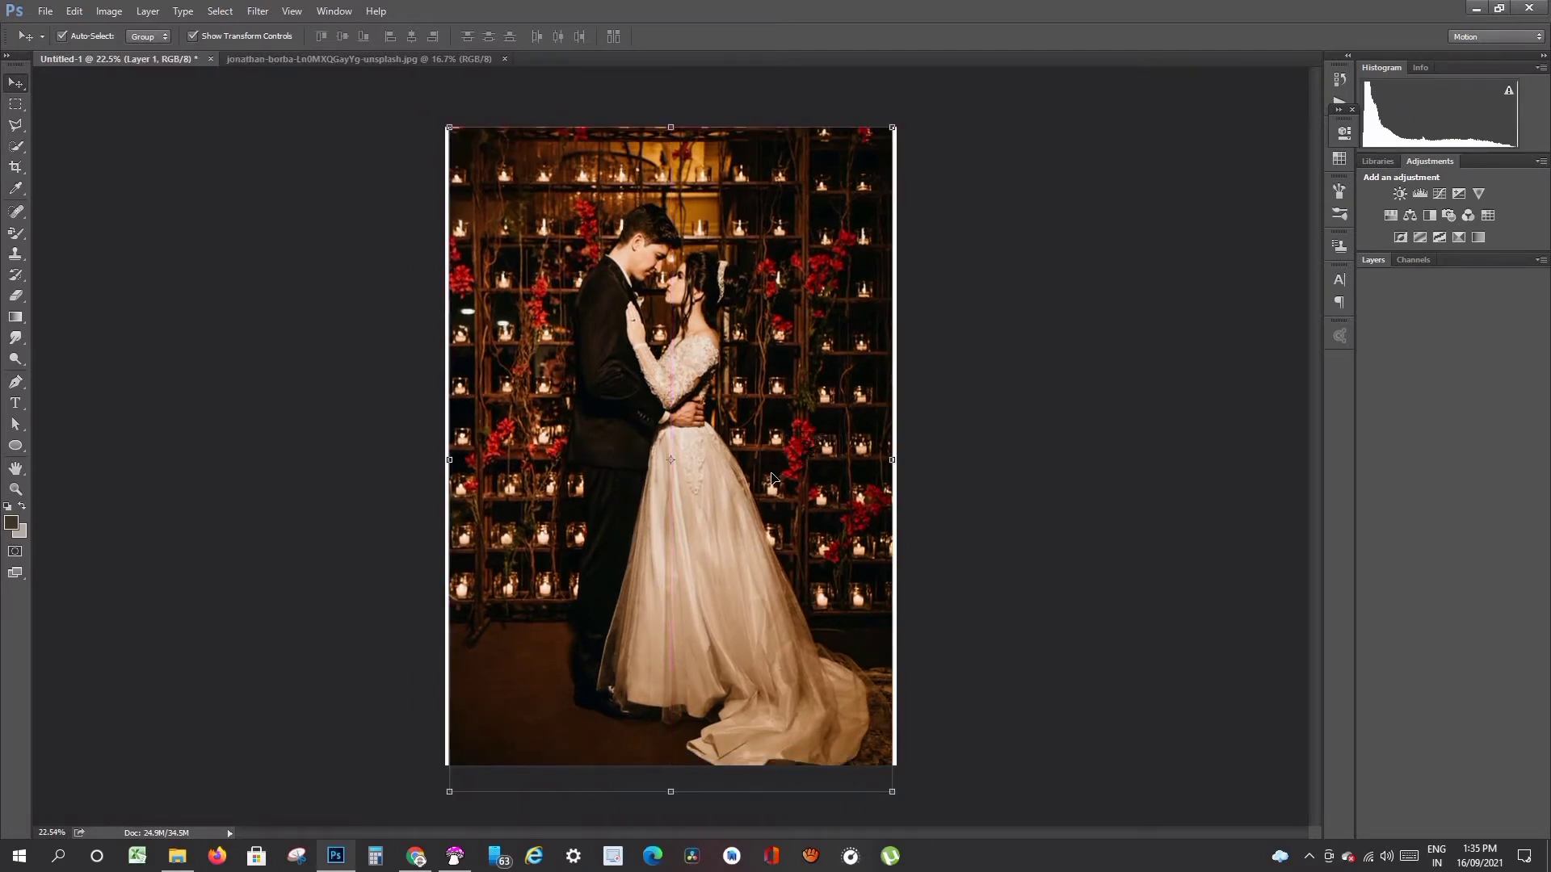
Step: Select the entire photo in its source document with the Rectangular Marquee tool and copy it
click(347, 60)
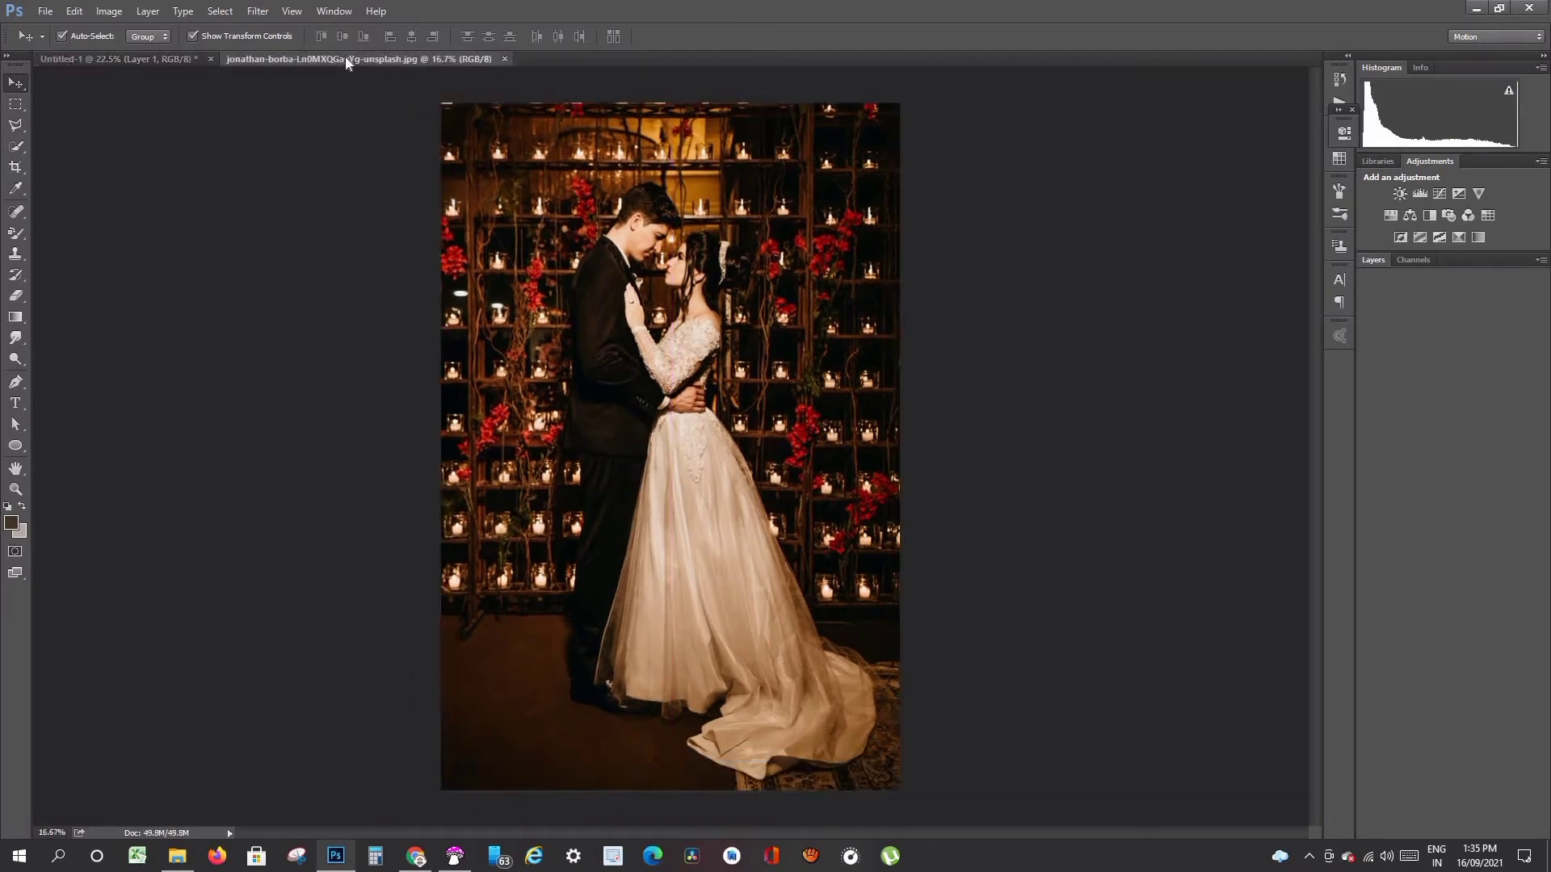
click(16, 104)
drag(442, 104, 1041, 789)
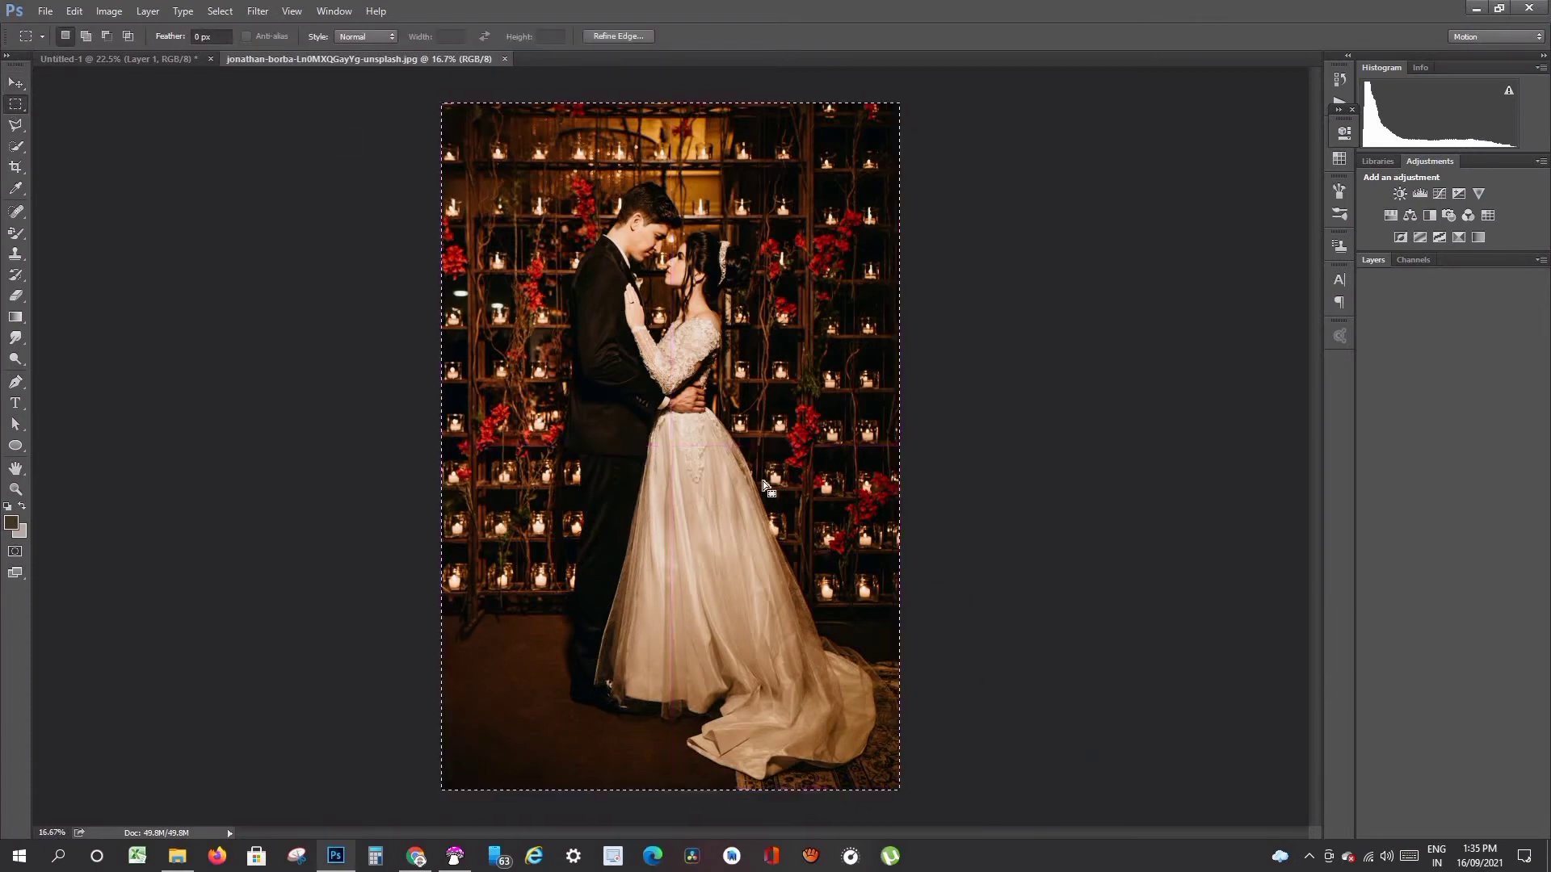
click(71, 12)
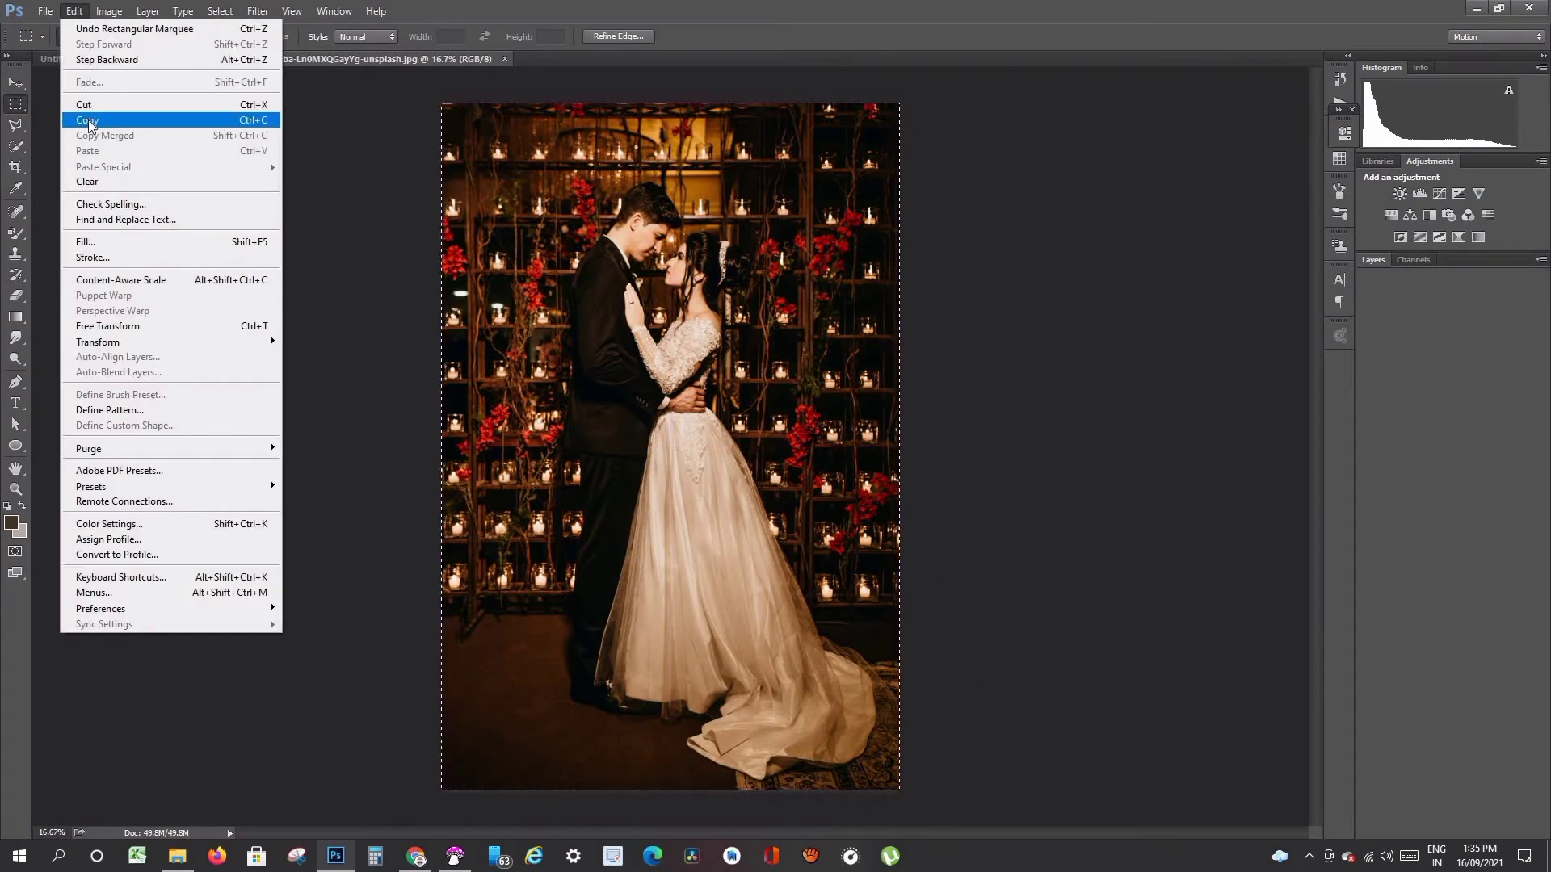
click(88, 120)
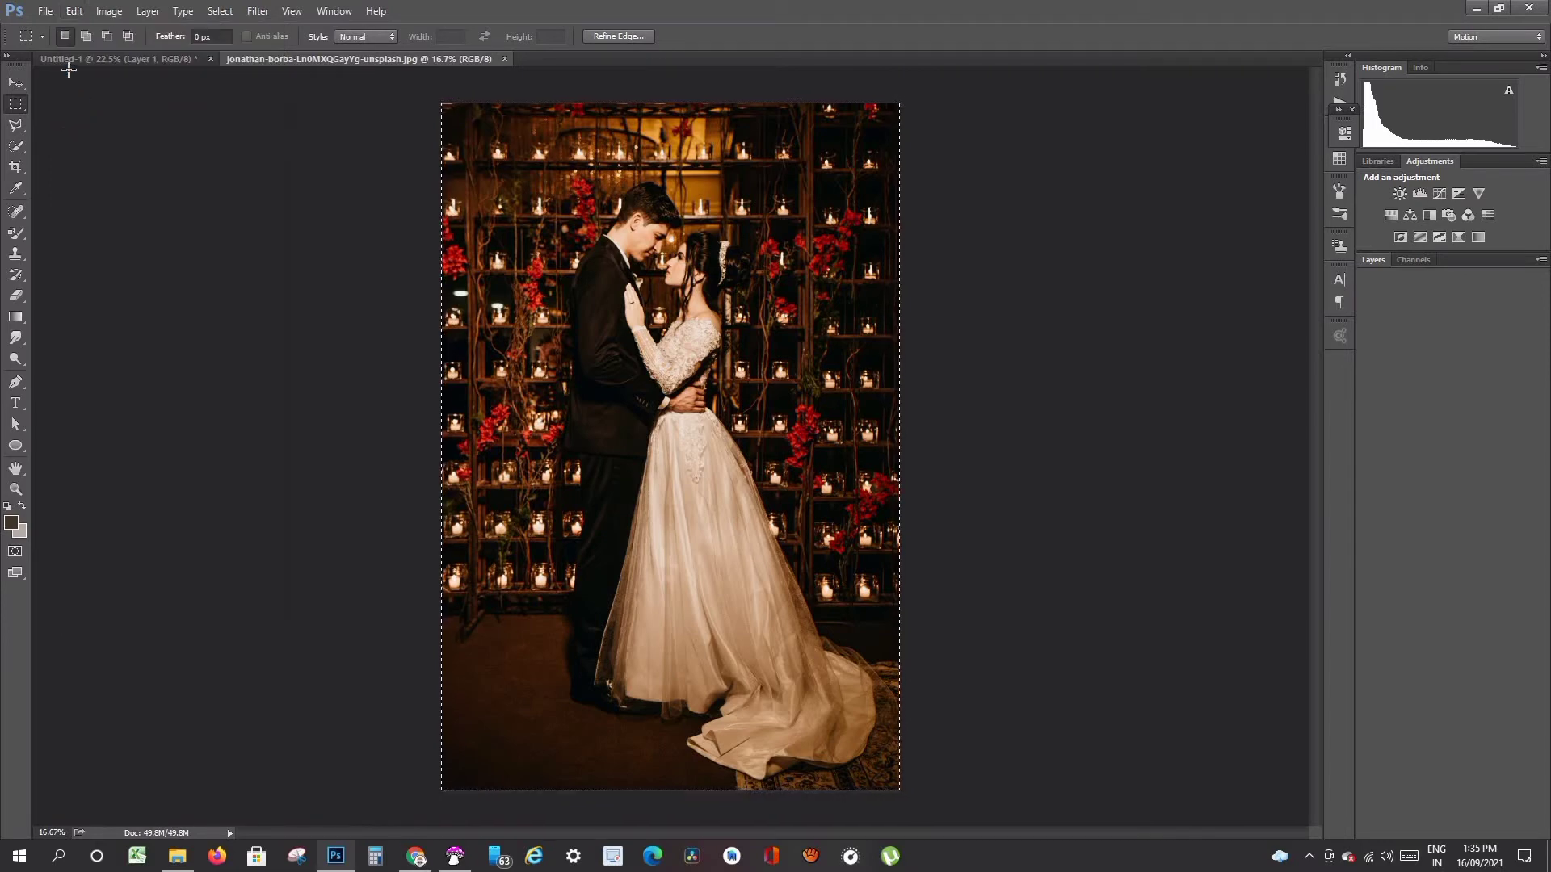
Step: Paste the copied photo into the A4 document as another layer and compare it with the source document
click(76, 57)
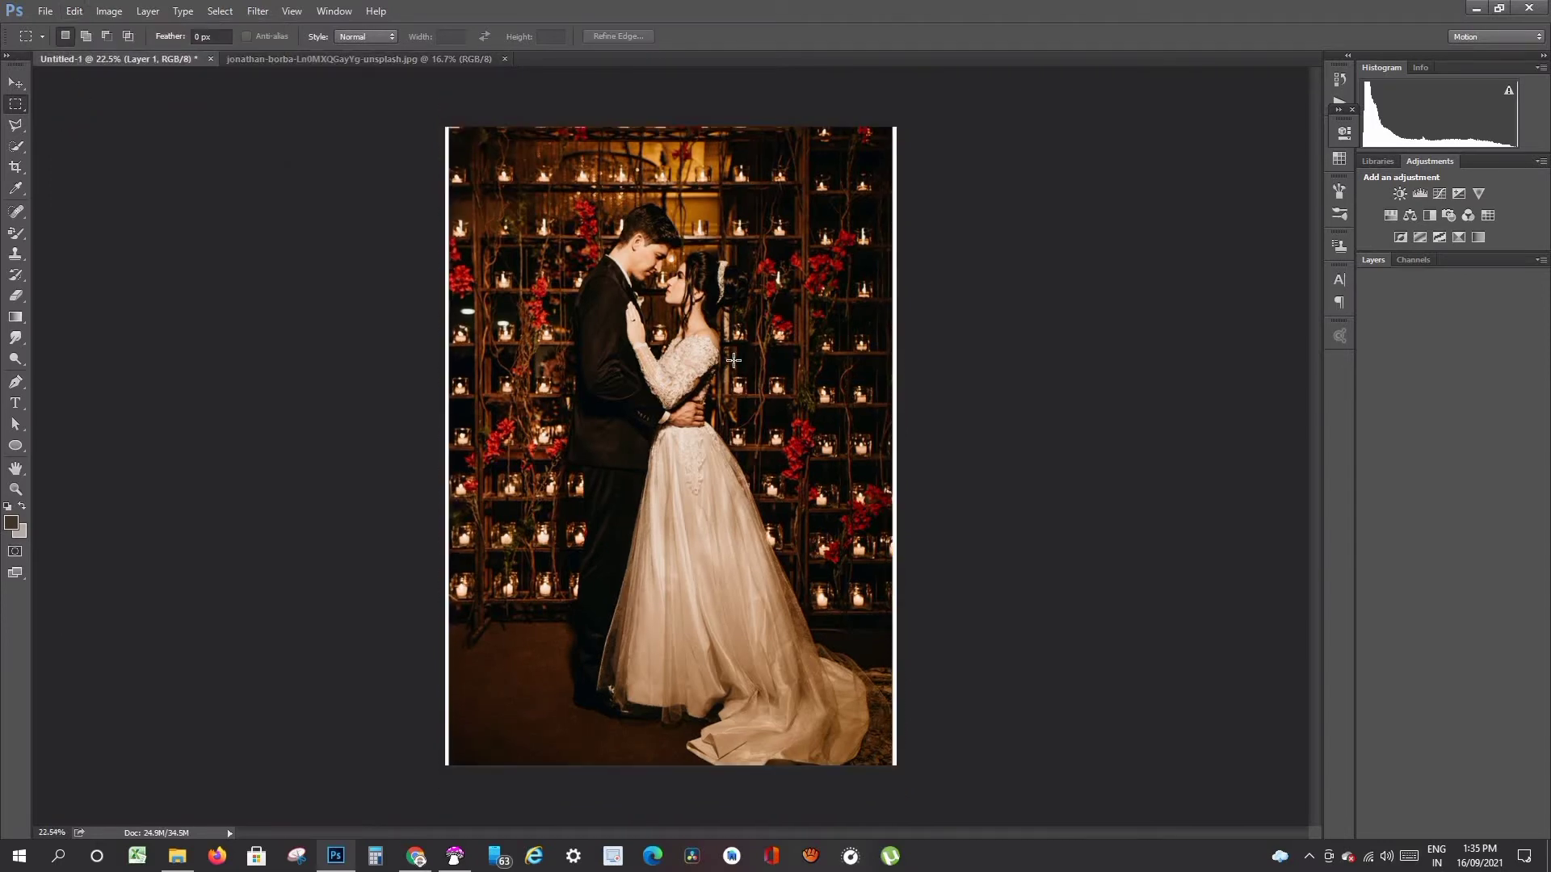
click(74, 11)
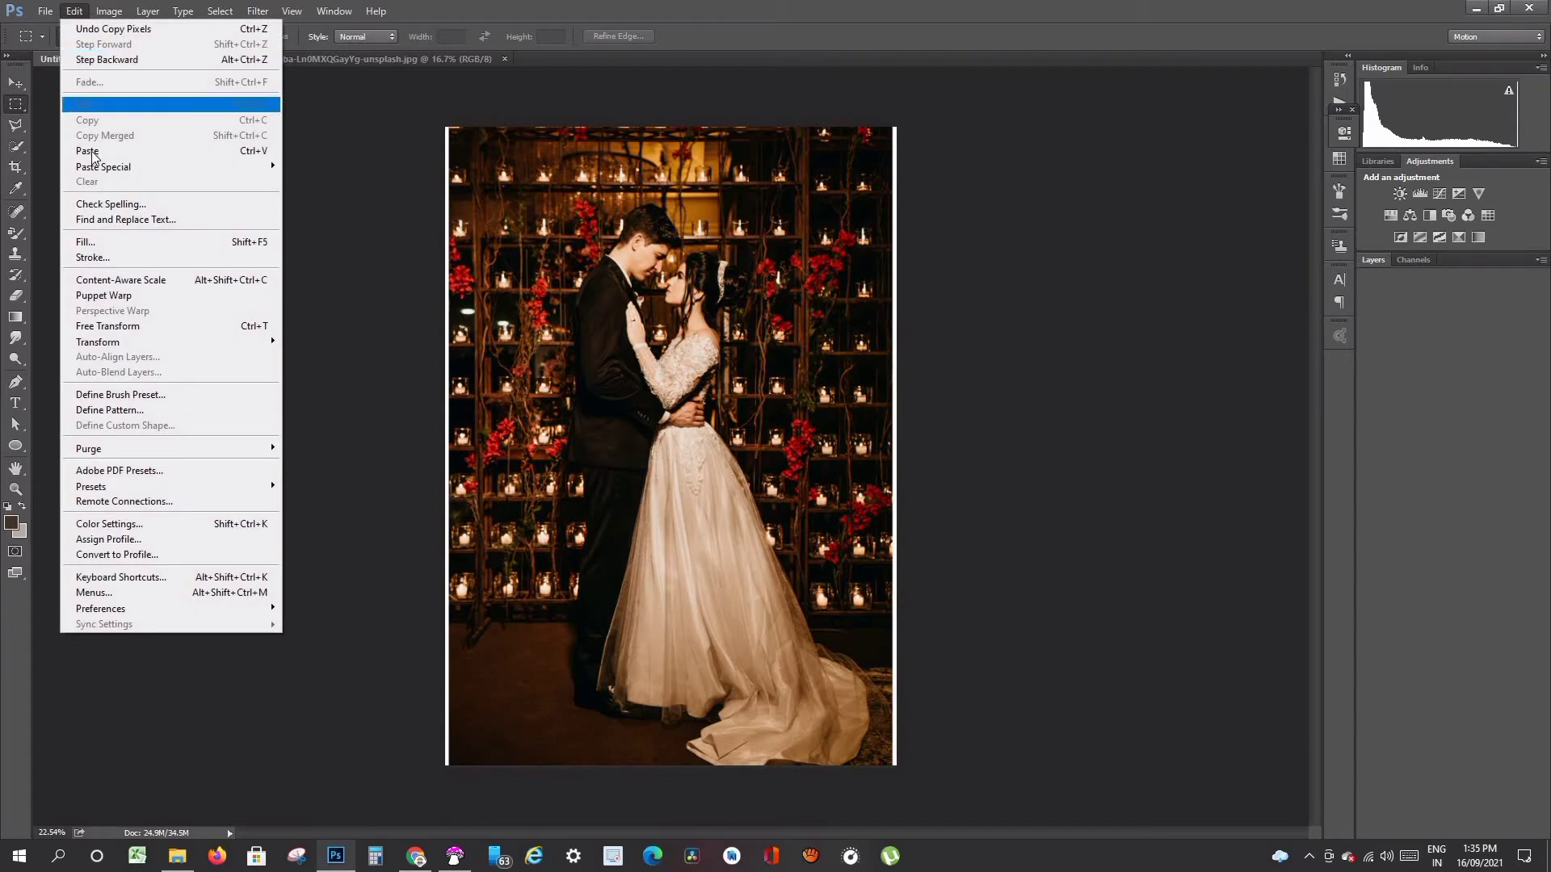
click(92, 151)
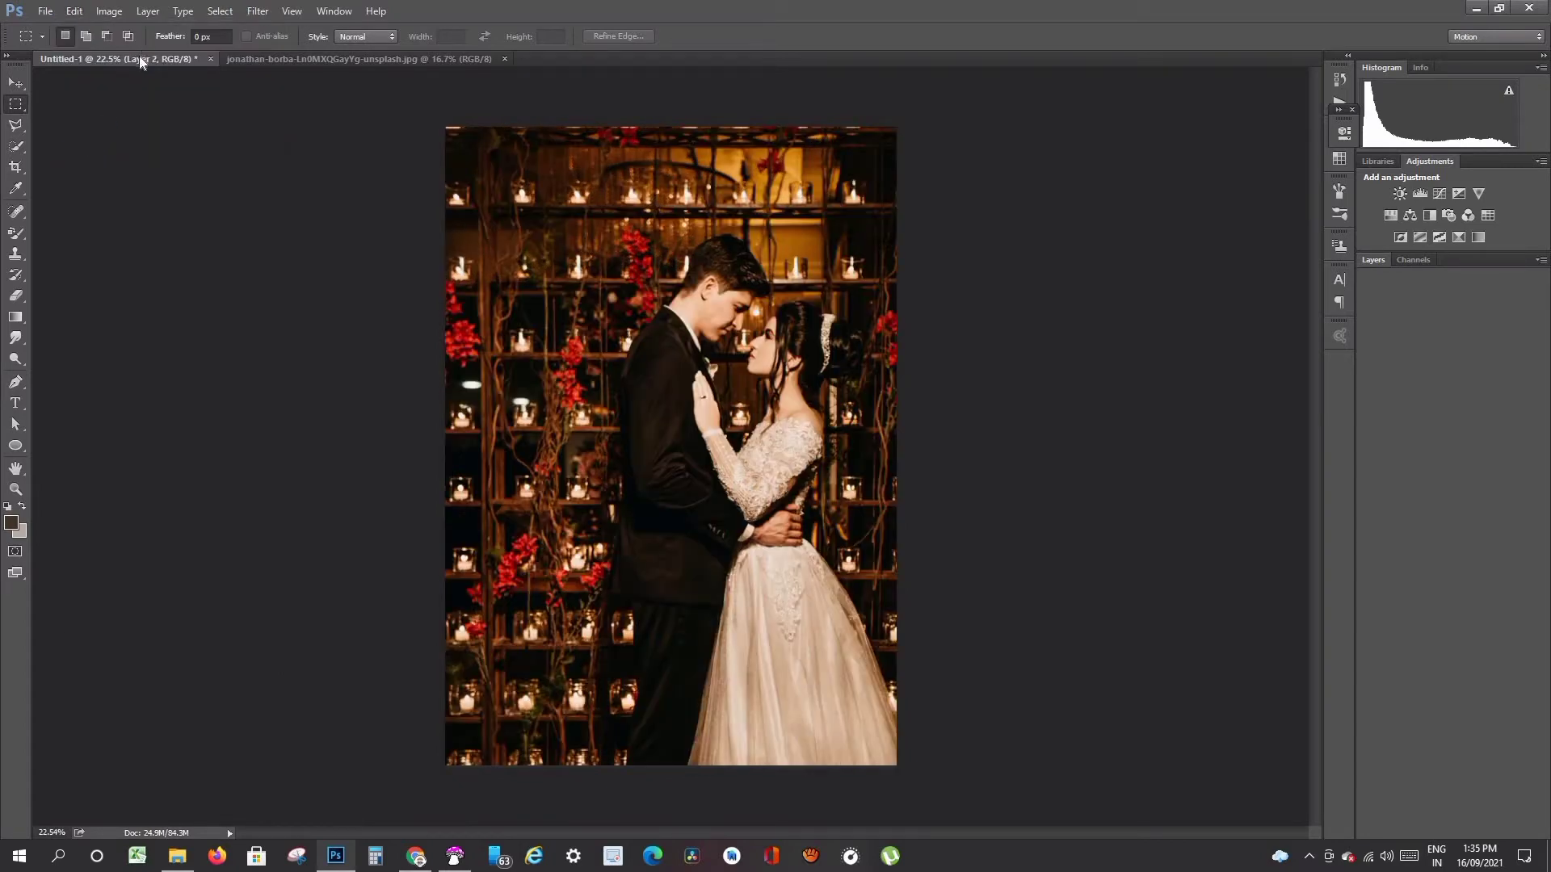
click(288, 57)
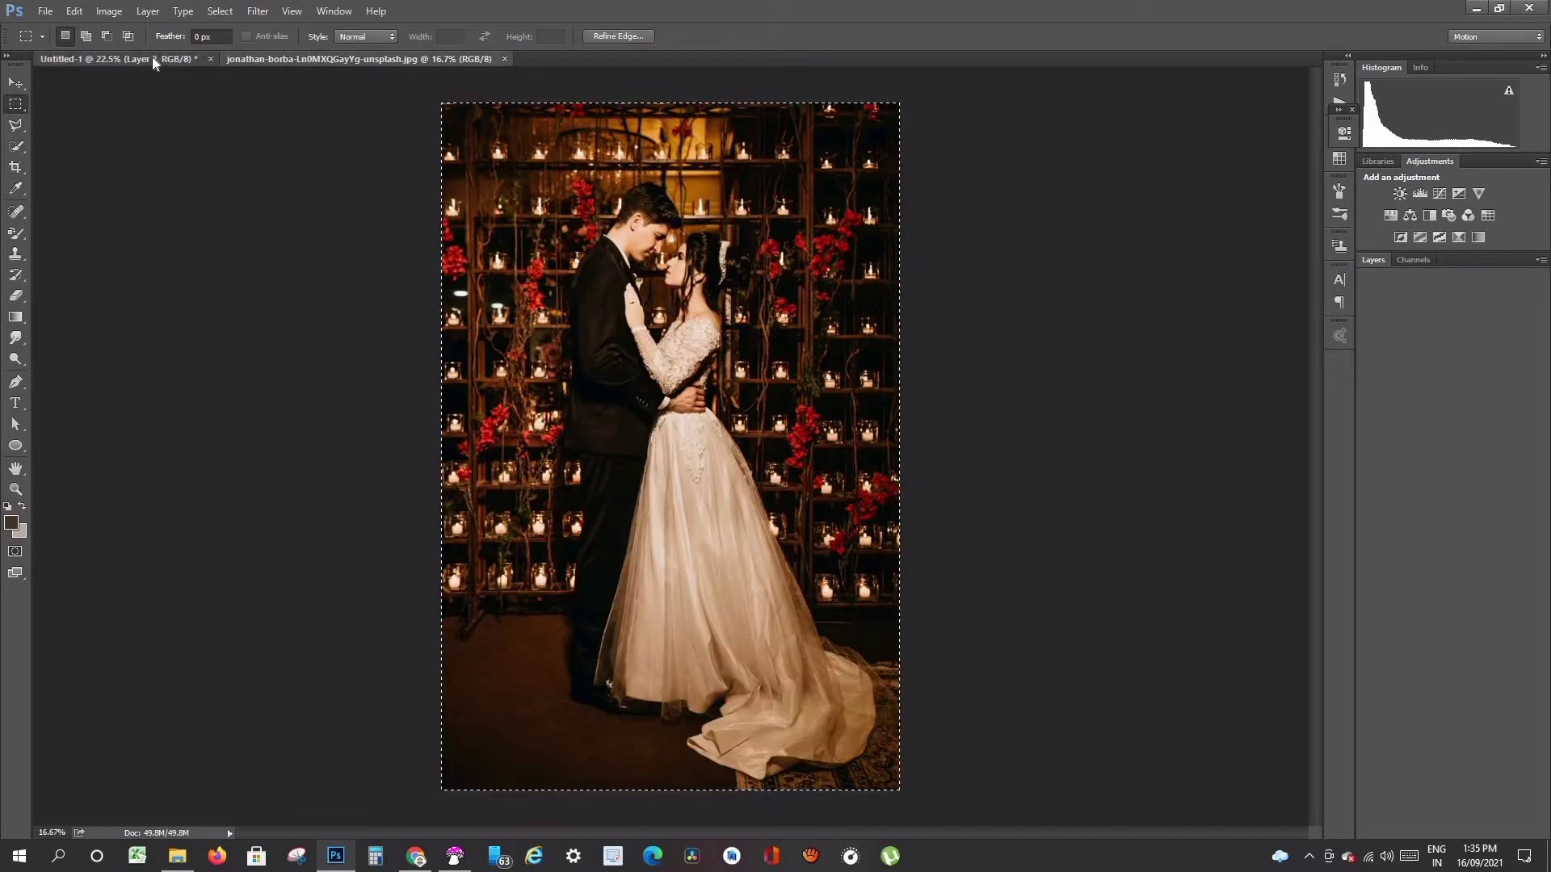
click(152, 59)
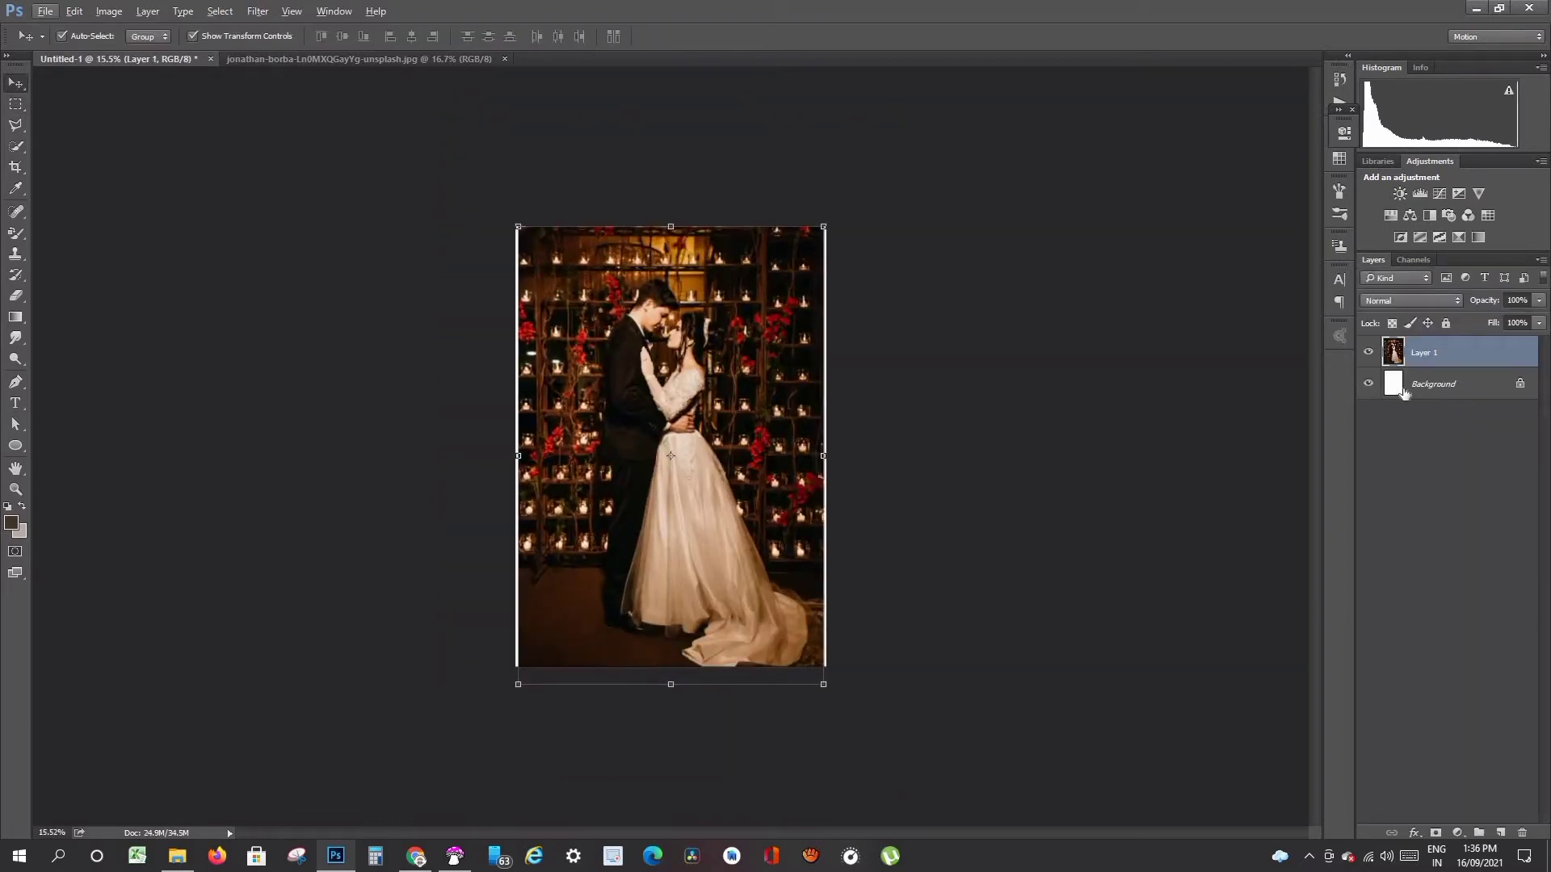
Step: Hide the photo layer and add a new empty layer directly above the Background
click(1369, 354)
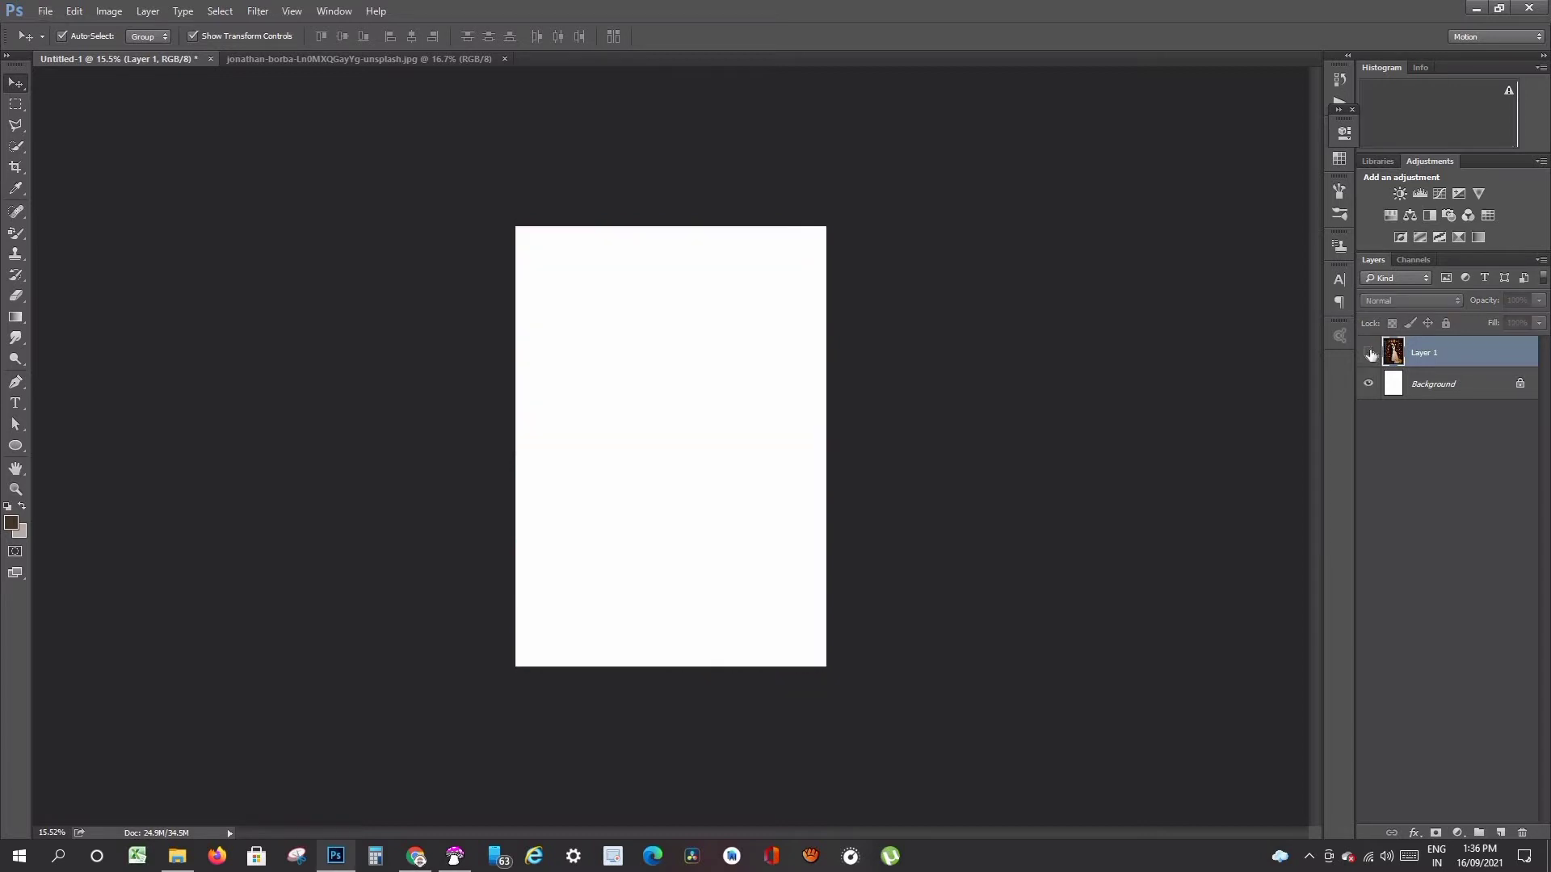
click(1443, 388)
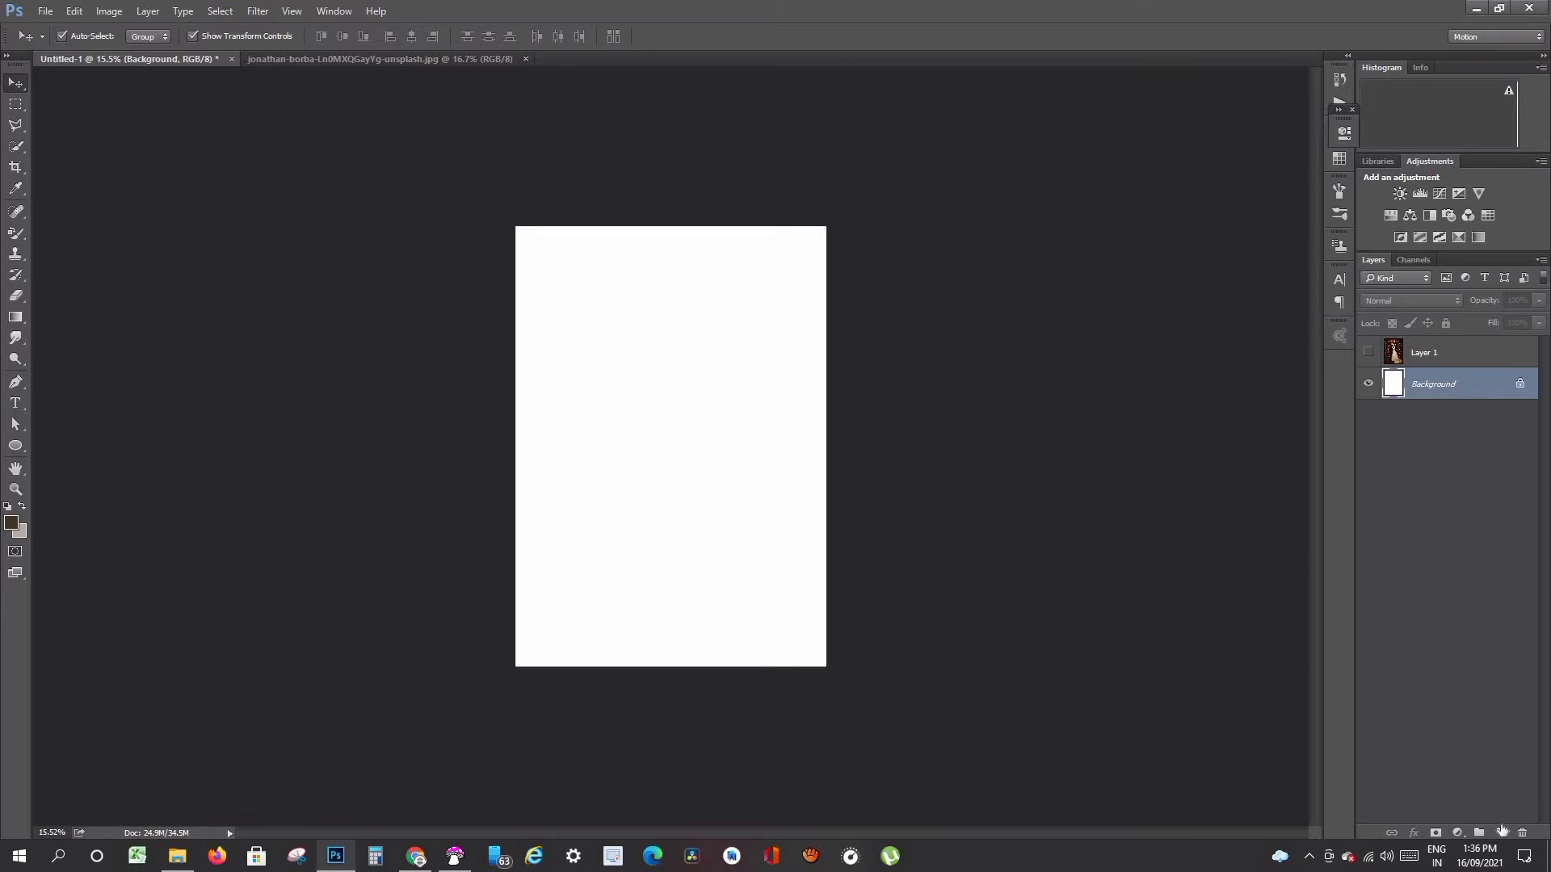
click(1500, 833)
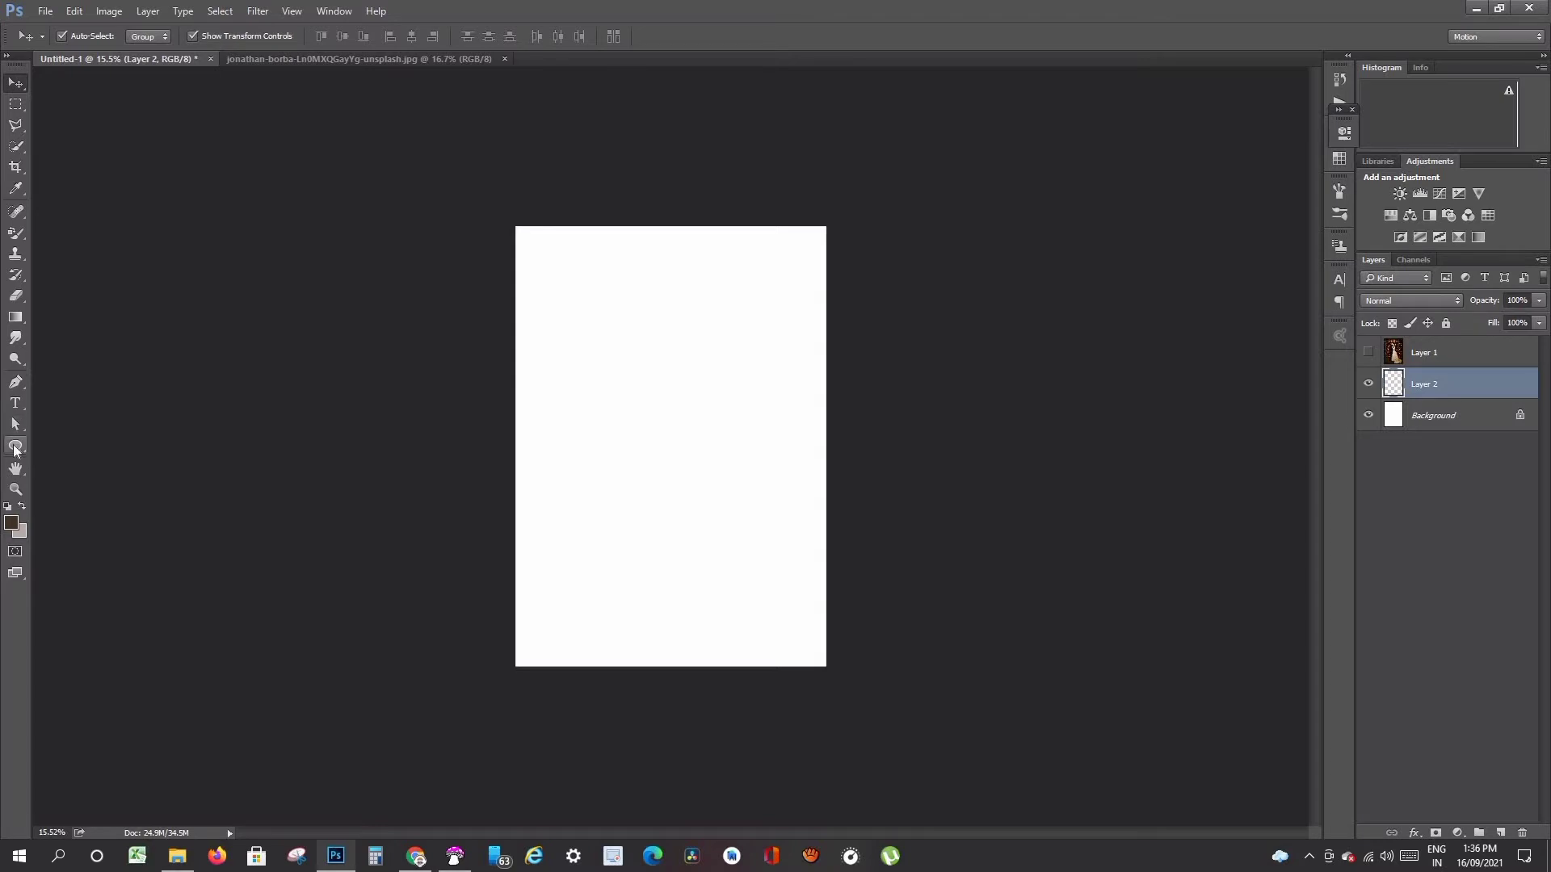
Step: Draw a heart about 2294 by 1999 px across the middle of the page with the Custom Shape tool
click(16, 446)
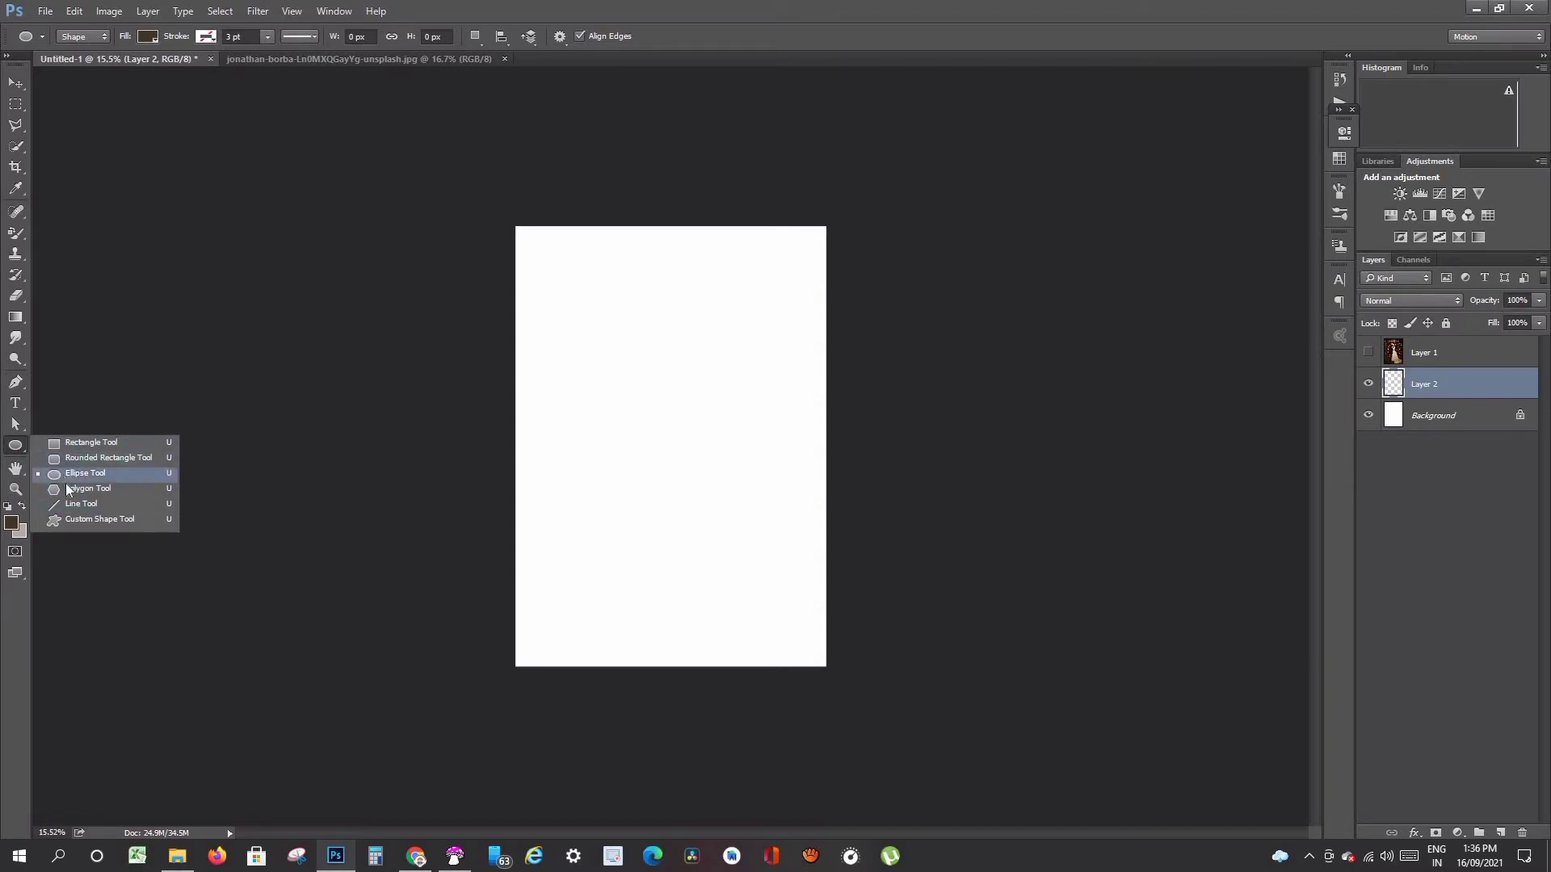
click(65, 520)
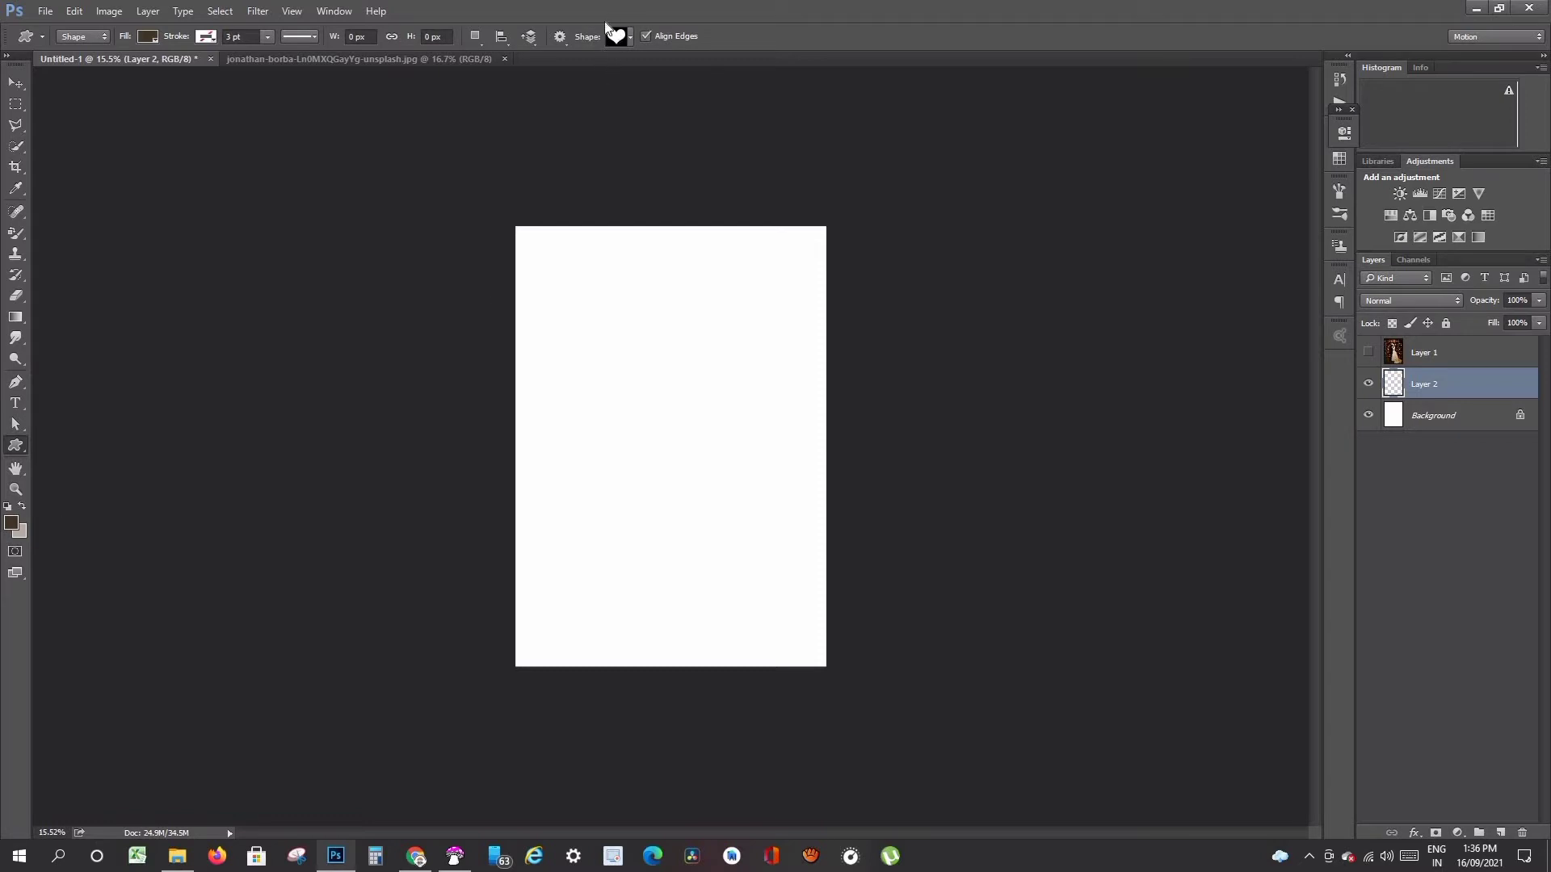
click(629, 37)
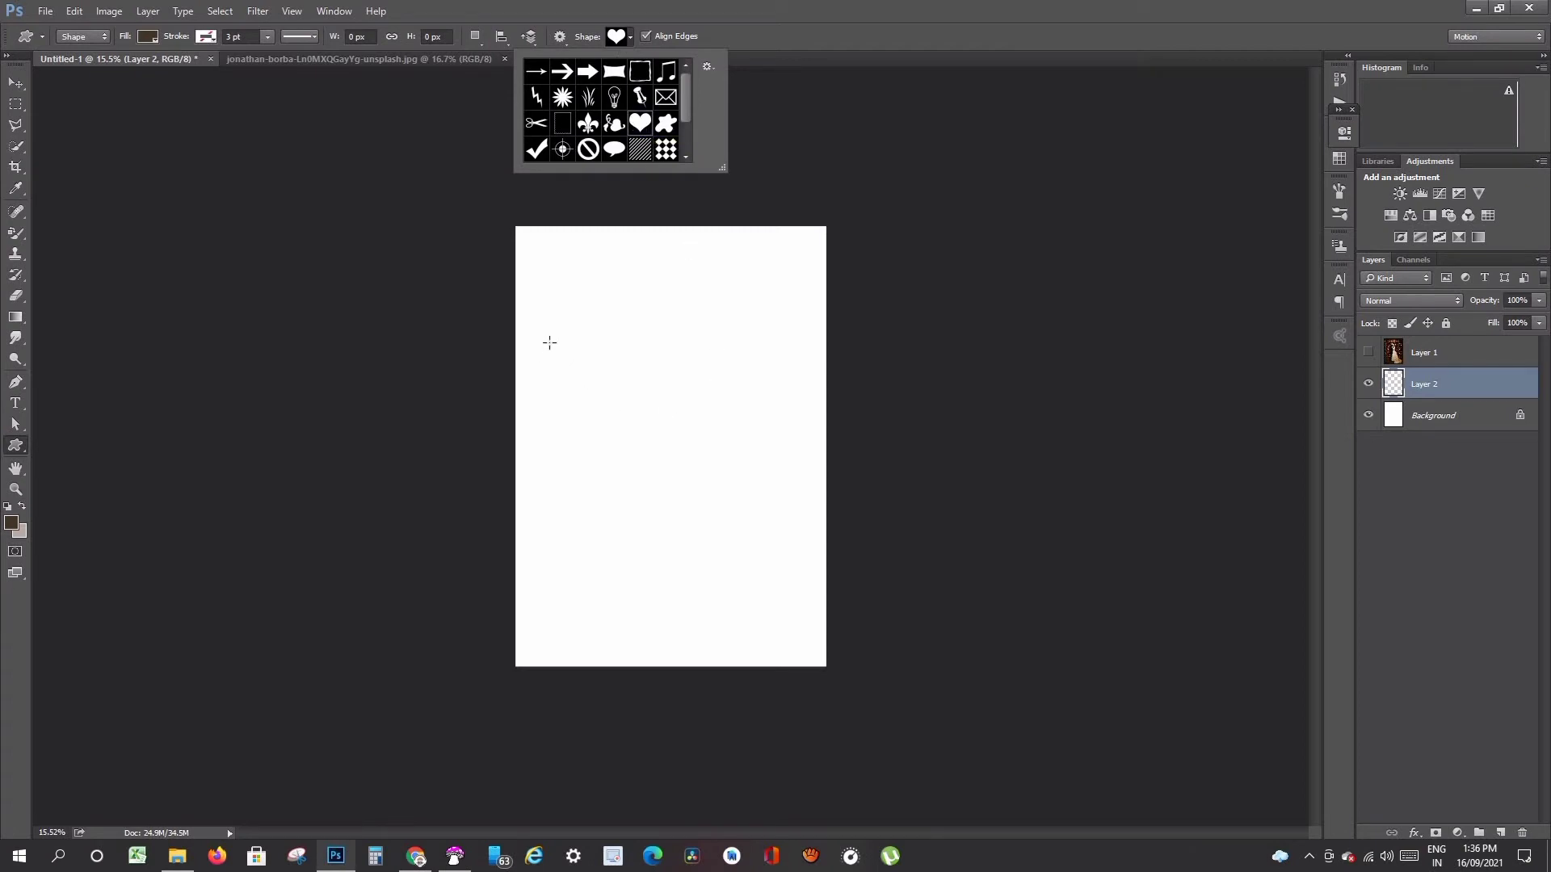
drag(549, 343, 844, 699)
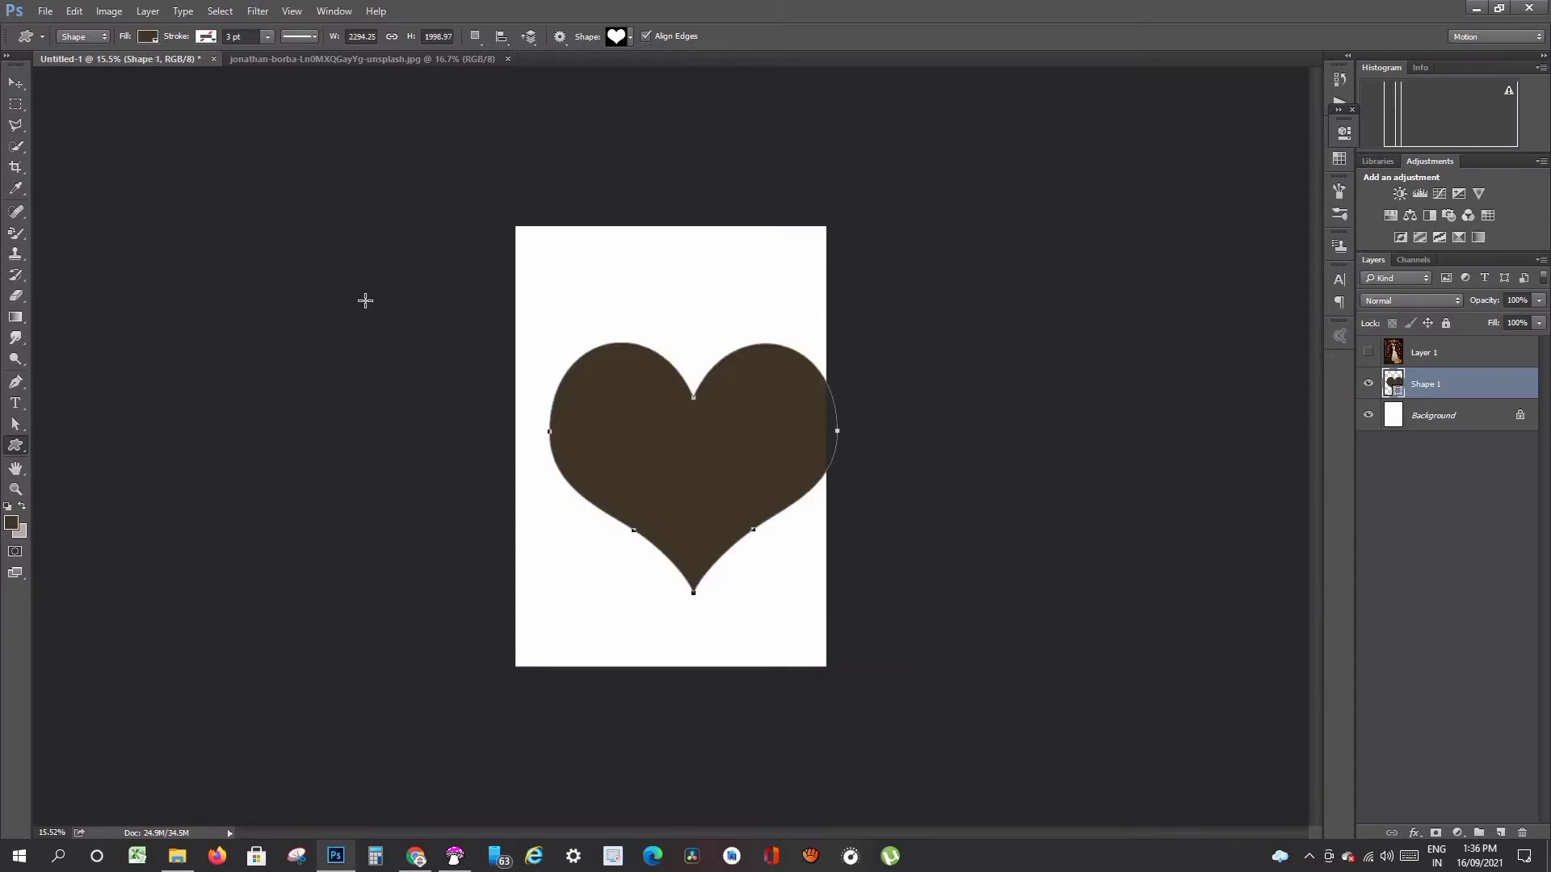
Step: Centre the heart on the page and enlarge it proportionally to about 102.3%, nearly filling the page width
click(15, 83)
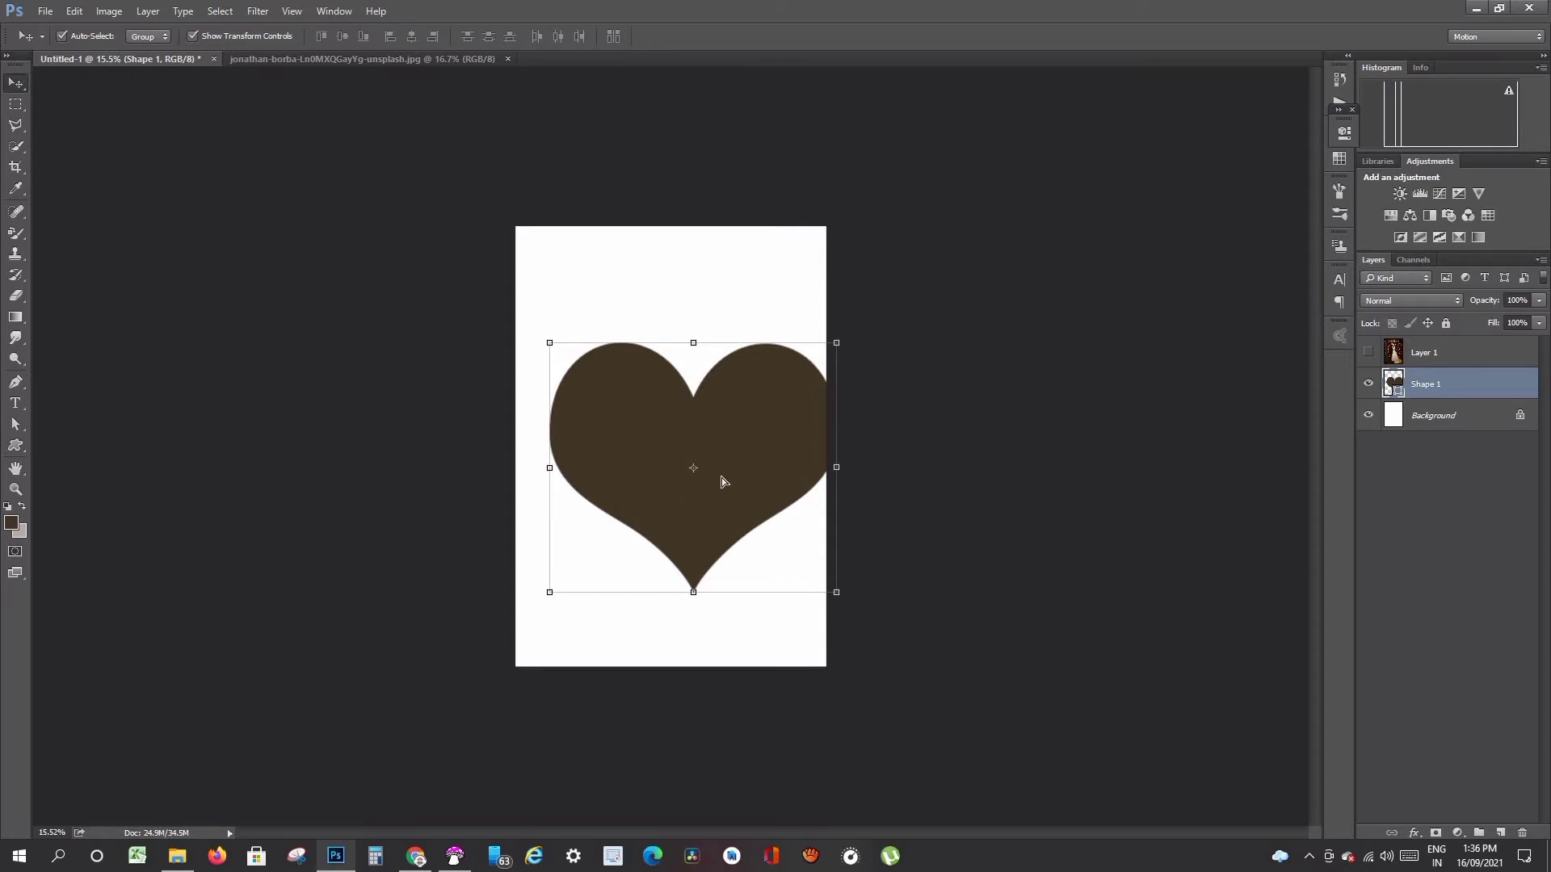
drag(721, 481, 699, 479)
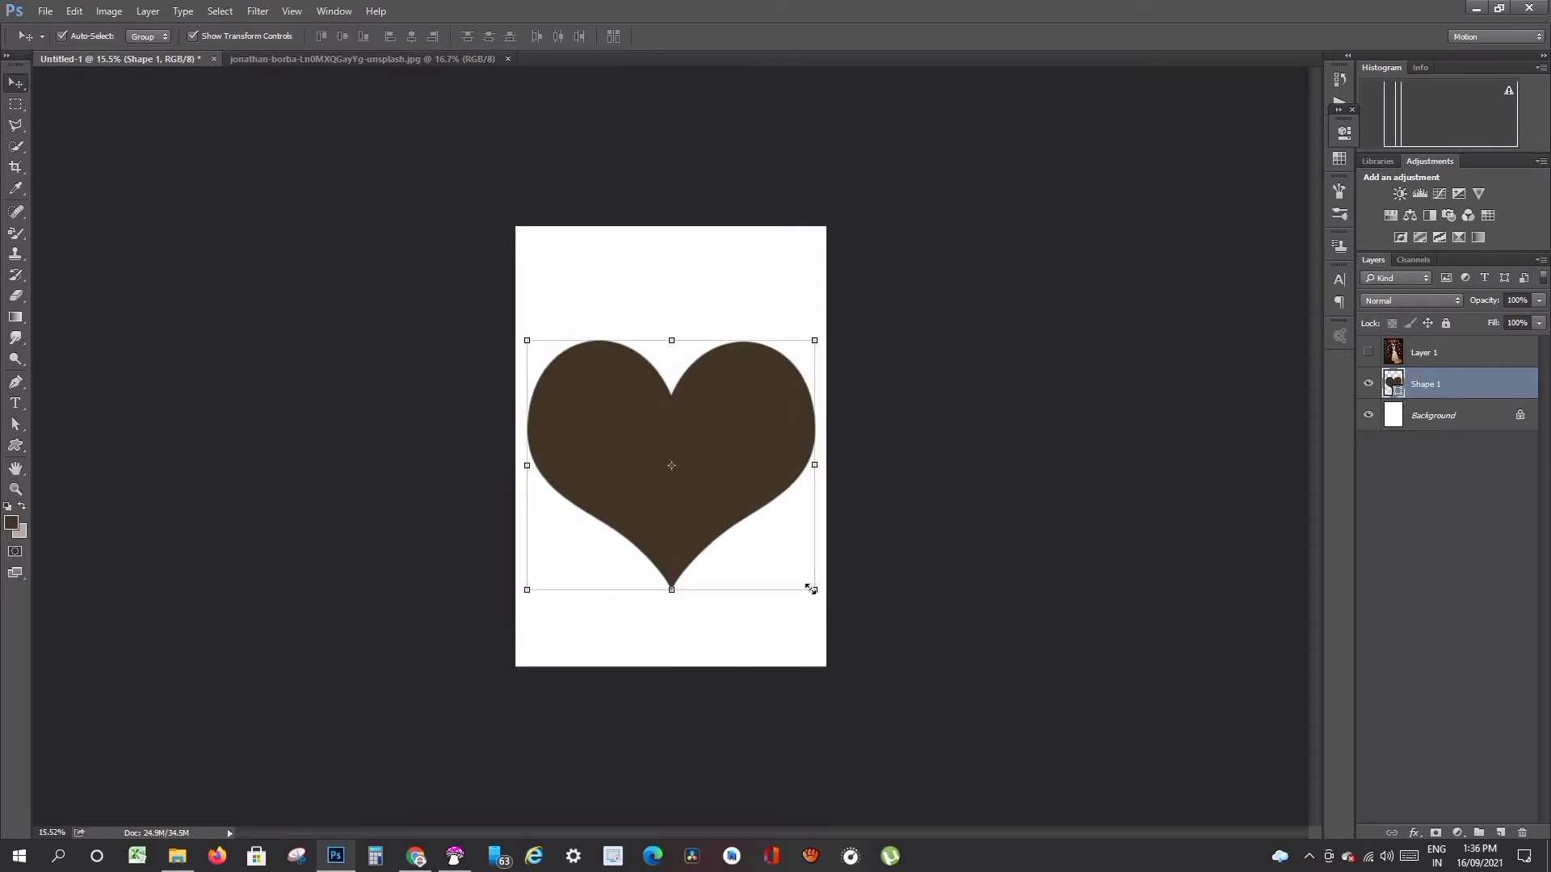
drag(817, 601, 815, 602)
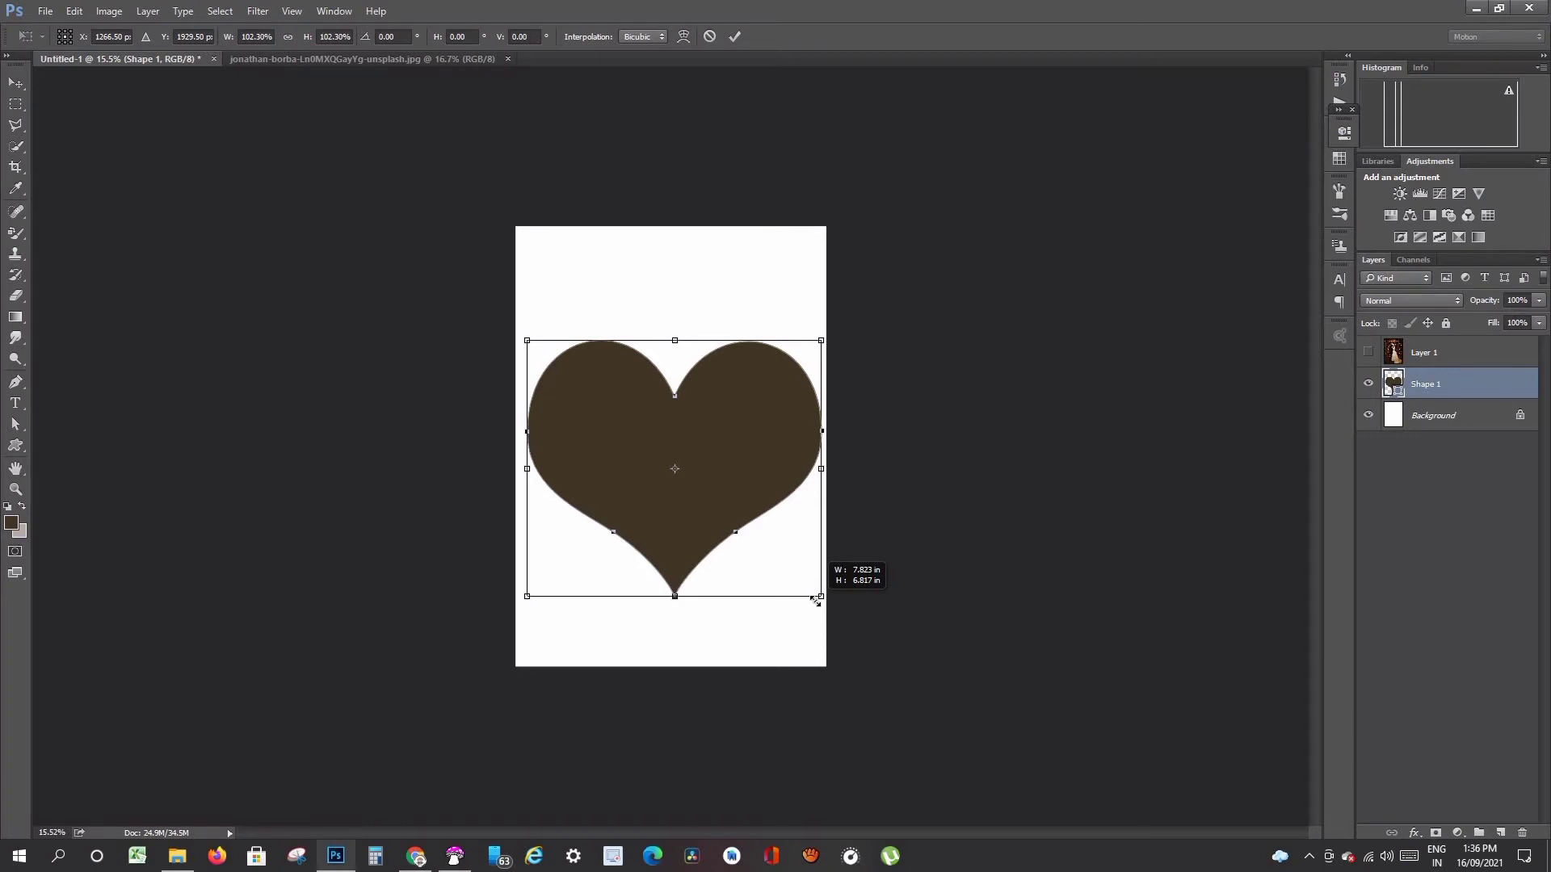
drag(815, 601, 815, 600)
key(Return)
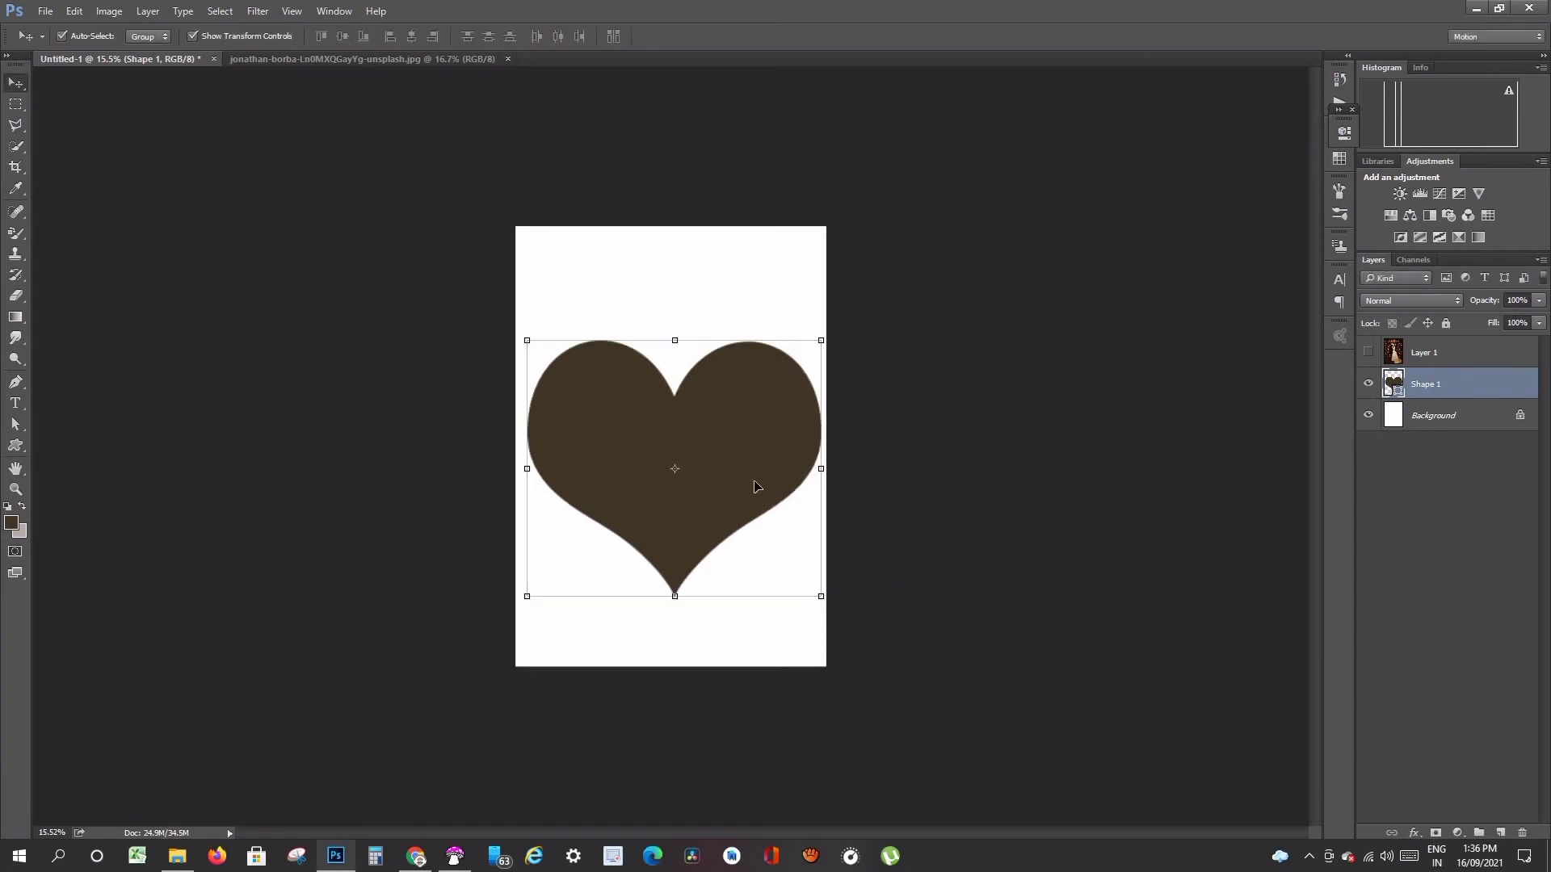
drag(759, 482, 751, 481)
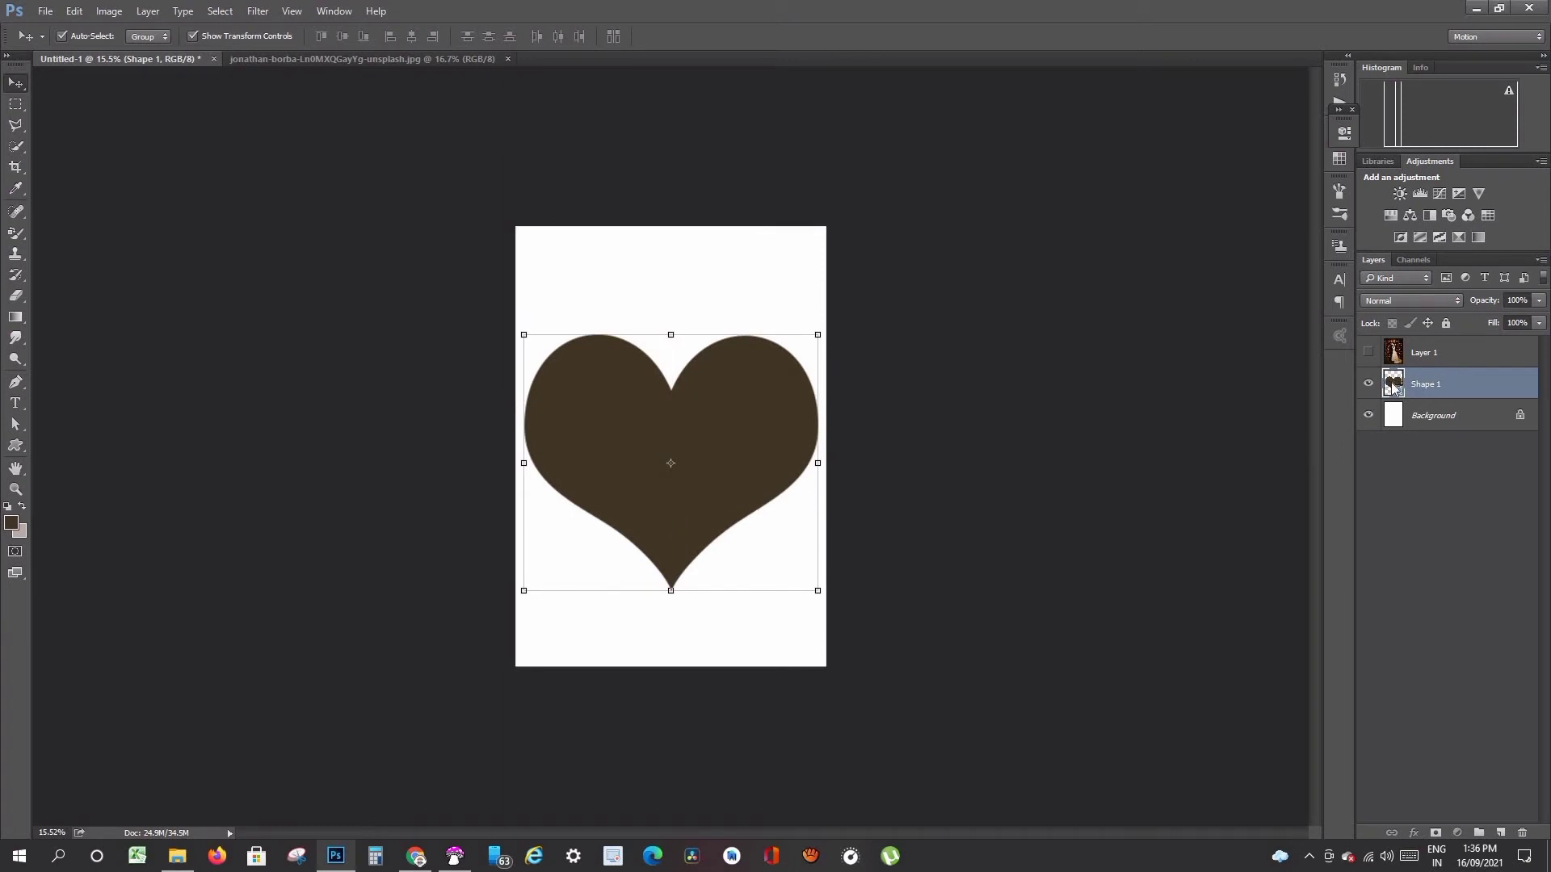
Step: Recolour the heart shape's fill to a deep magenta-purple
double_click(1394, 386)
click(1285, 300)
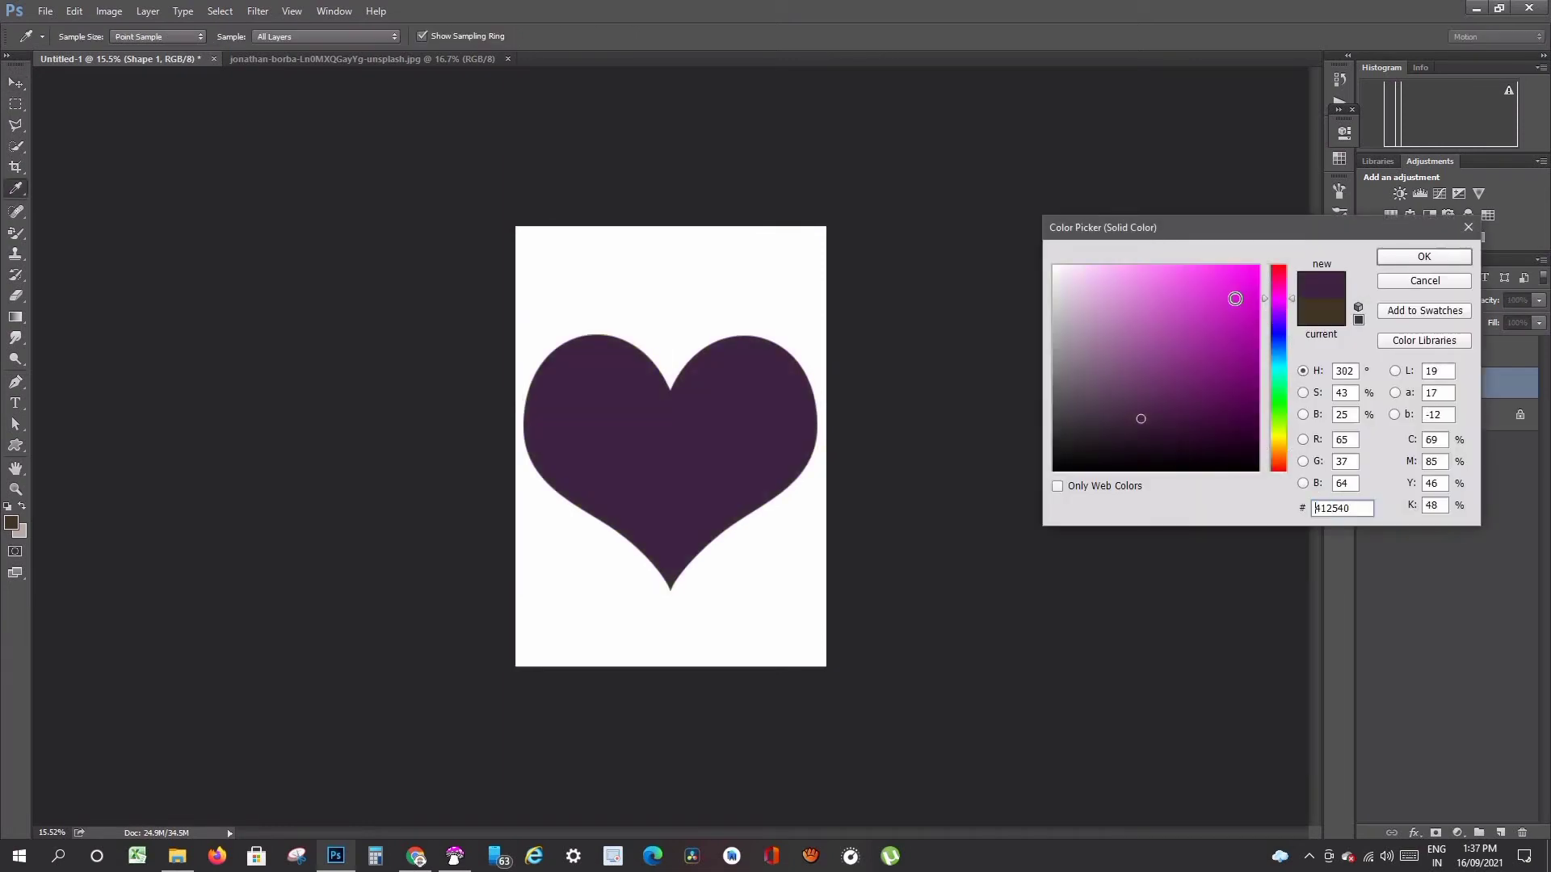
click(1236, 298)
click(1240, 276)
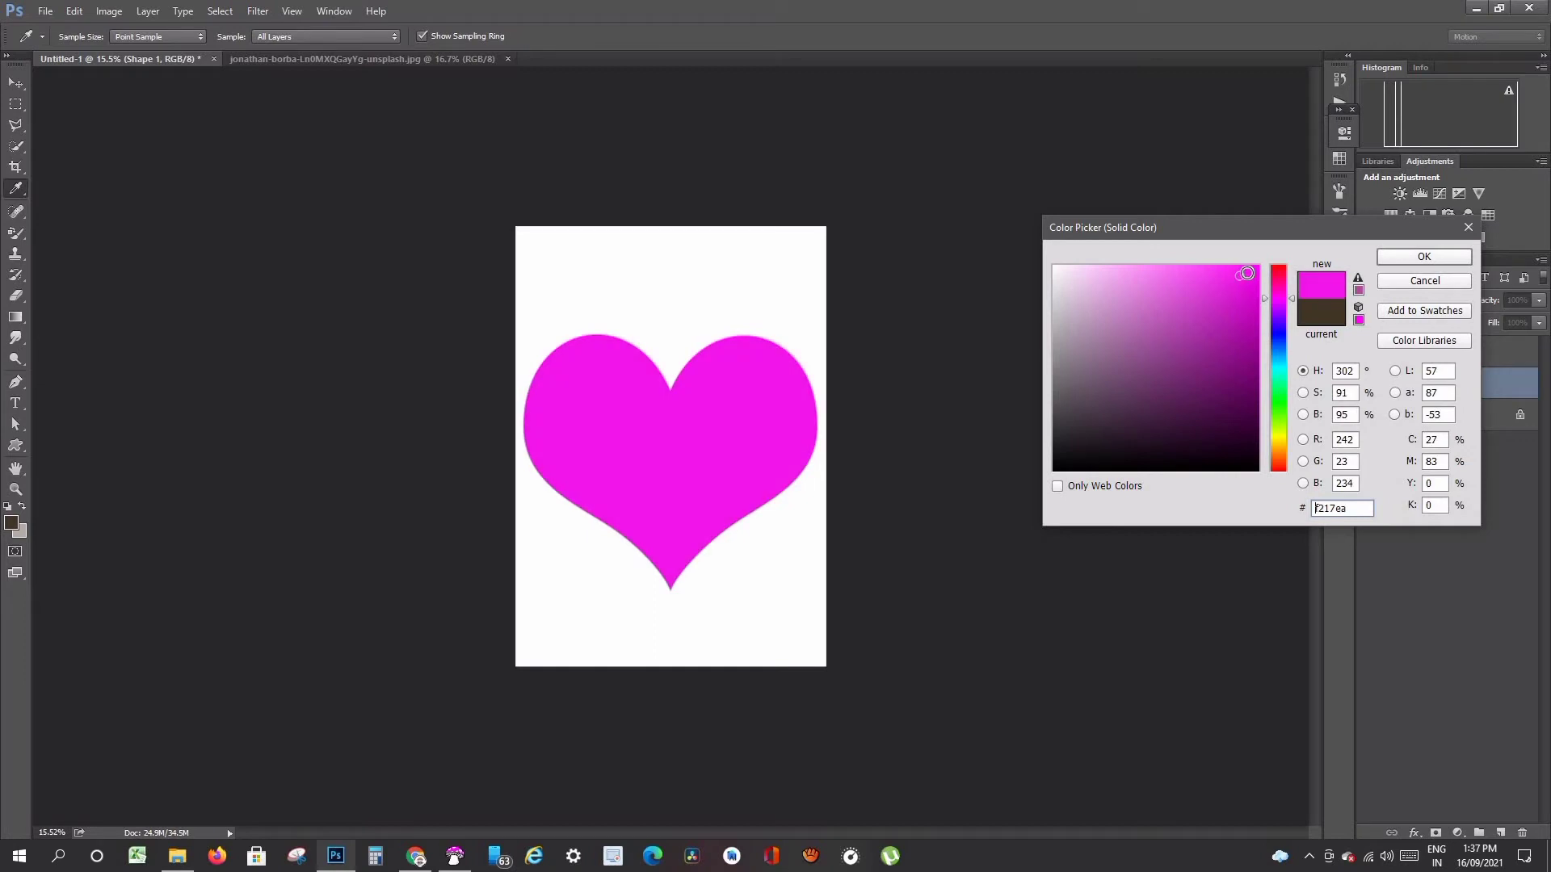
click(1246, 332)
click(1423, 257)
key(v)
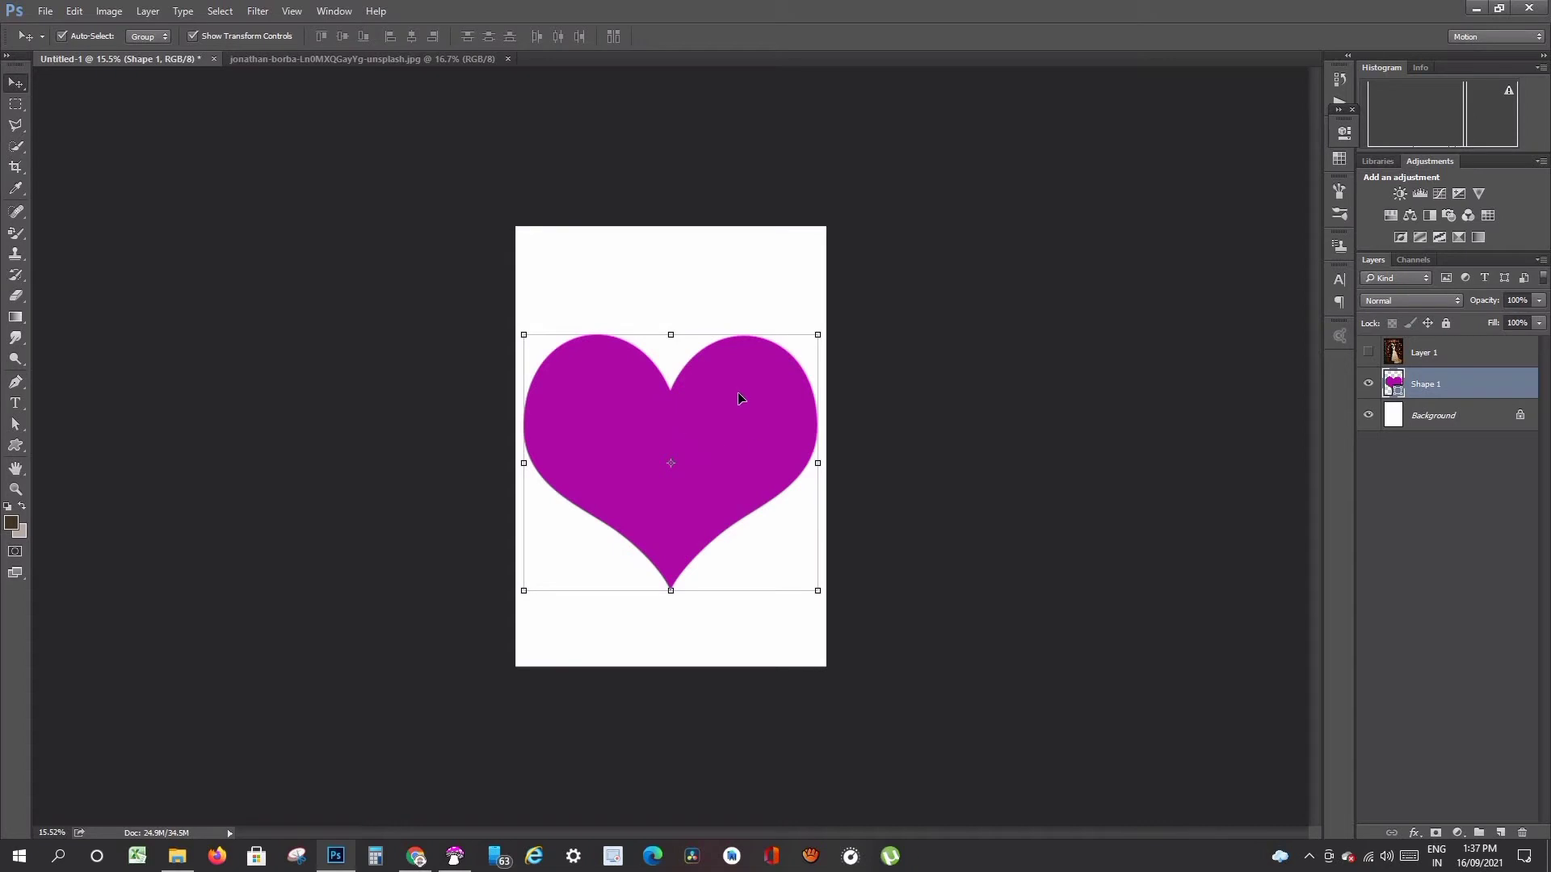
Step: Show the couple photo layer and clip it to the heart shape with a clipping mask
click(1368, 353)
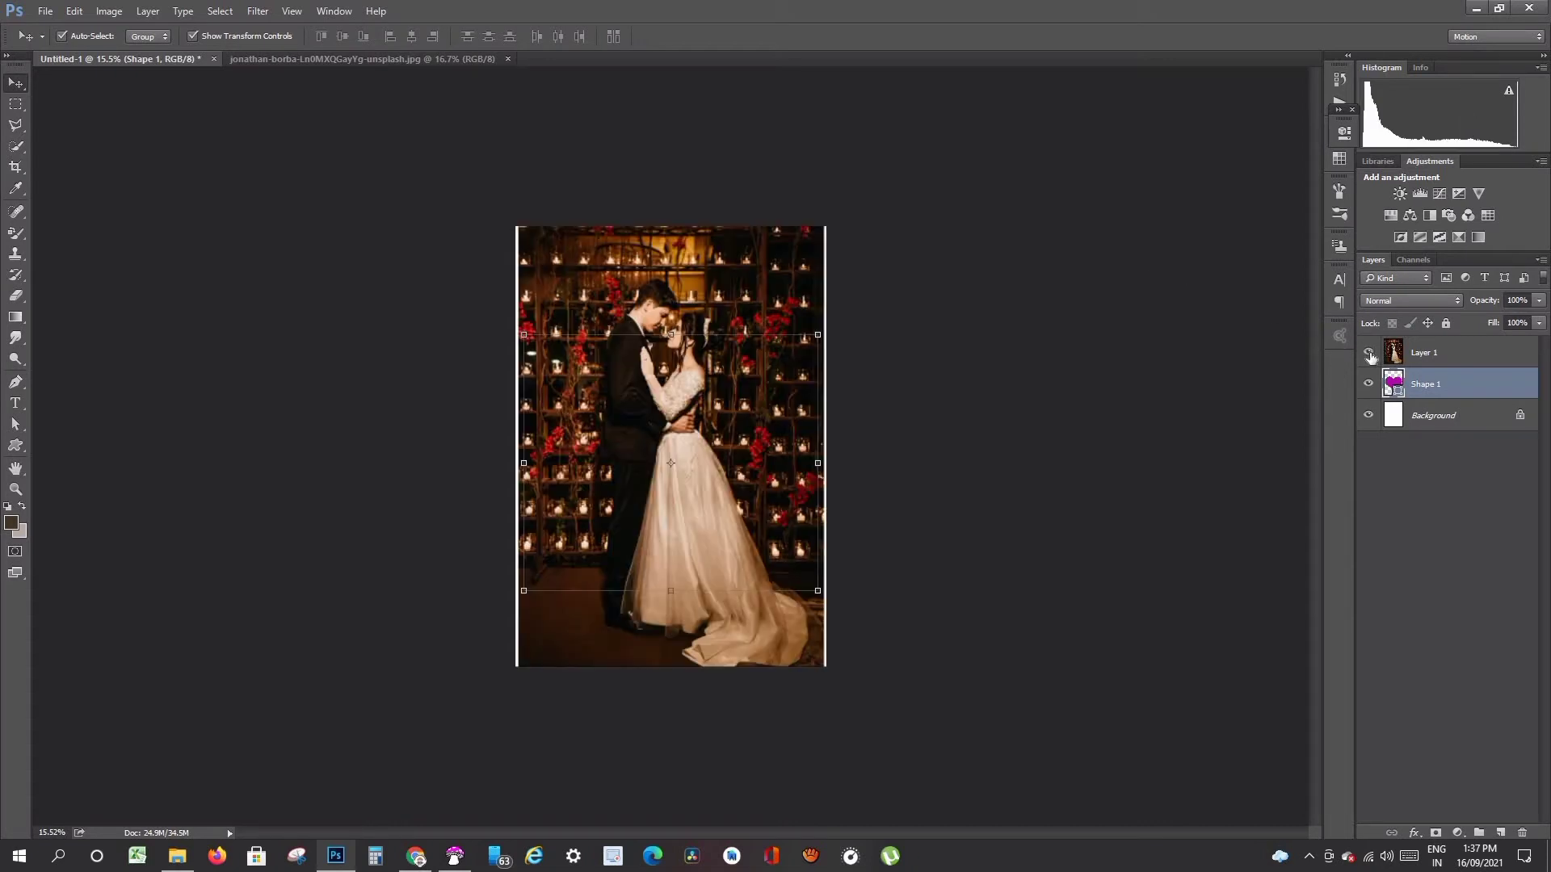
click(1434, 354)
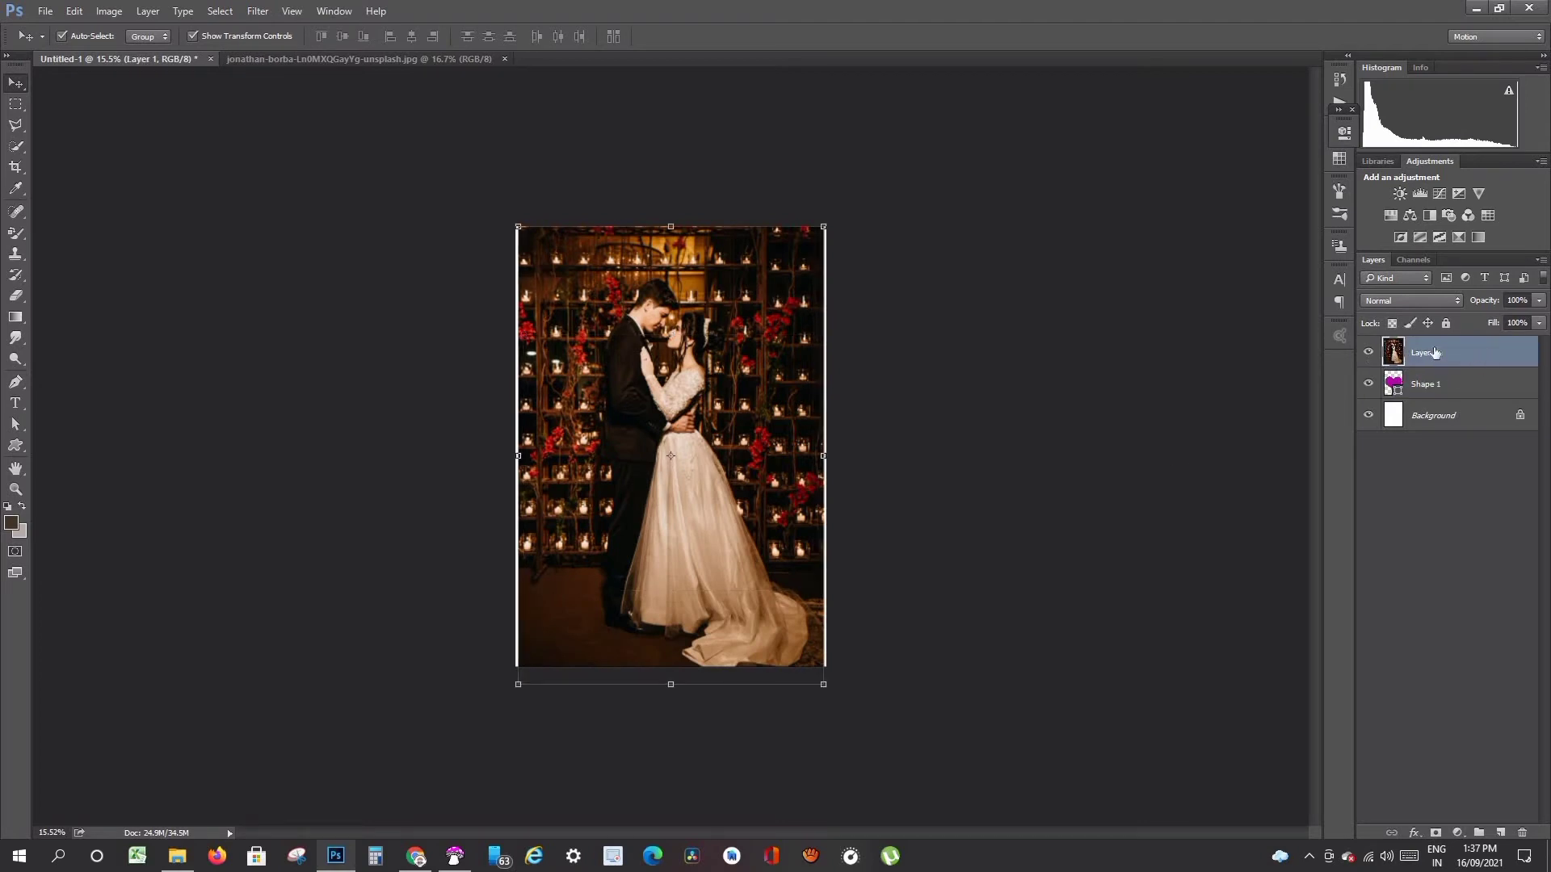
right_click(1429, 358)
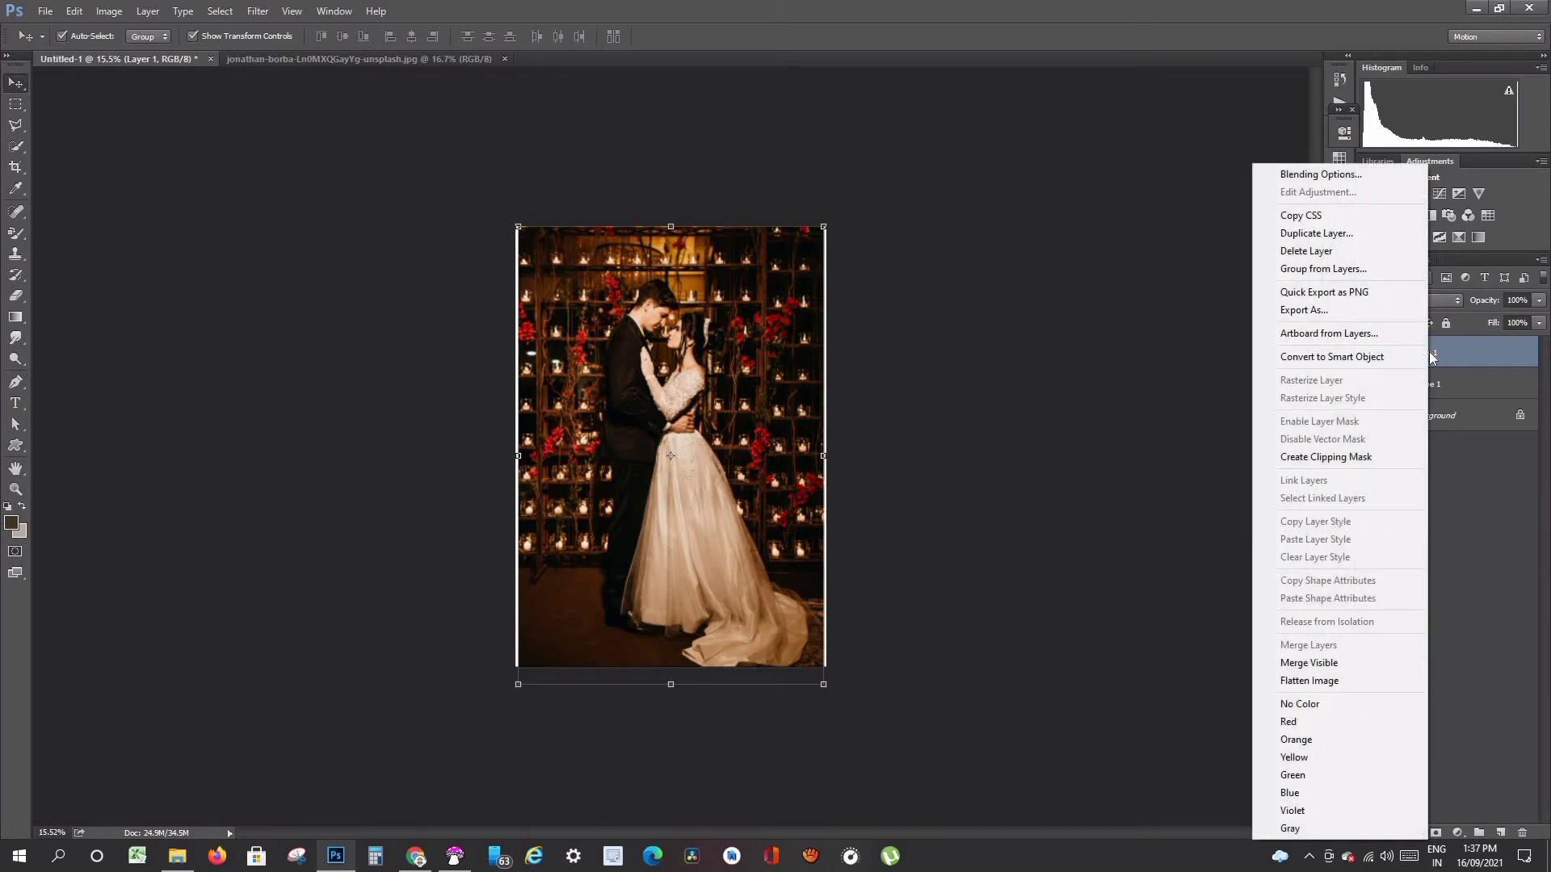
click(1334, 458)
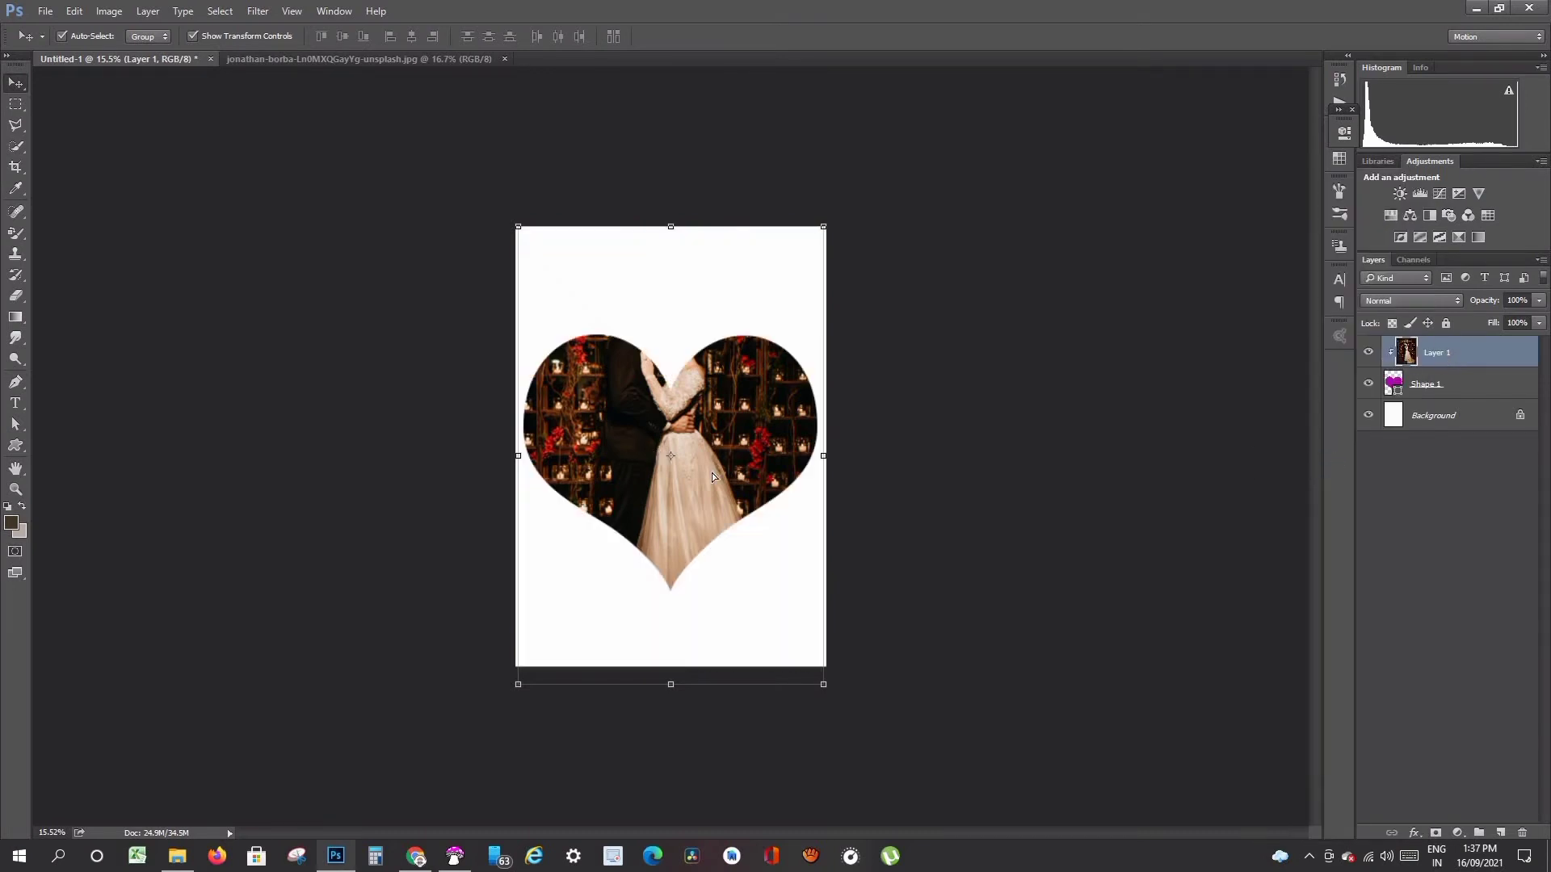
Step: Move the photo down so both faces sit inside the heart and scale it to 101.76% width and 91.55% height
drag(712, 476, 712, 559)
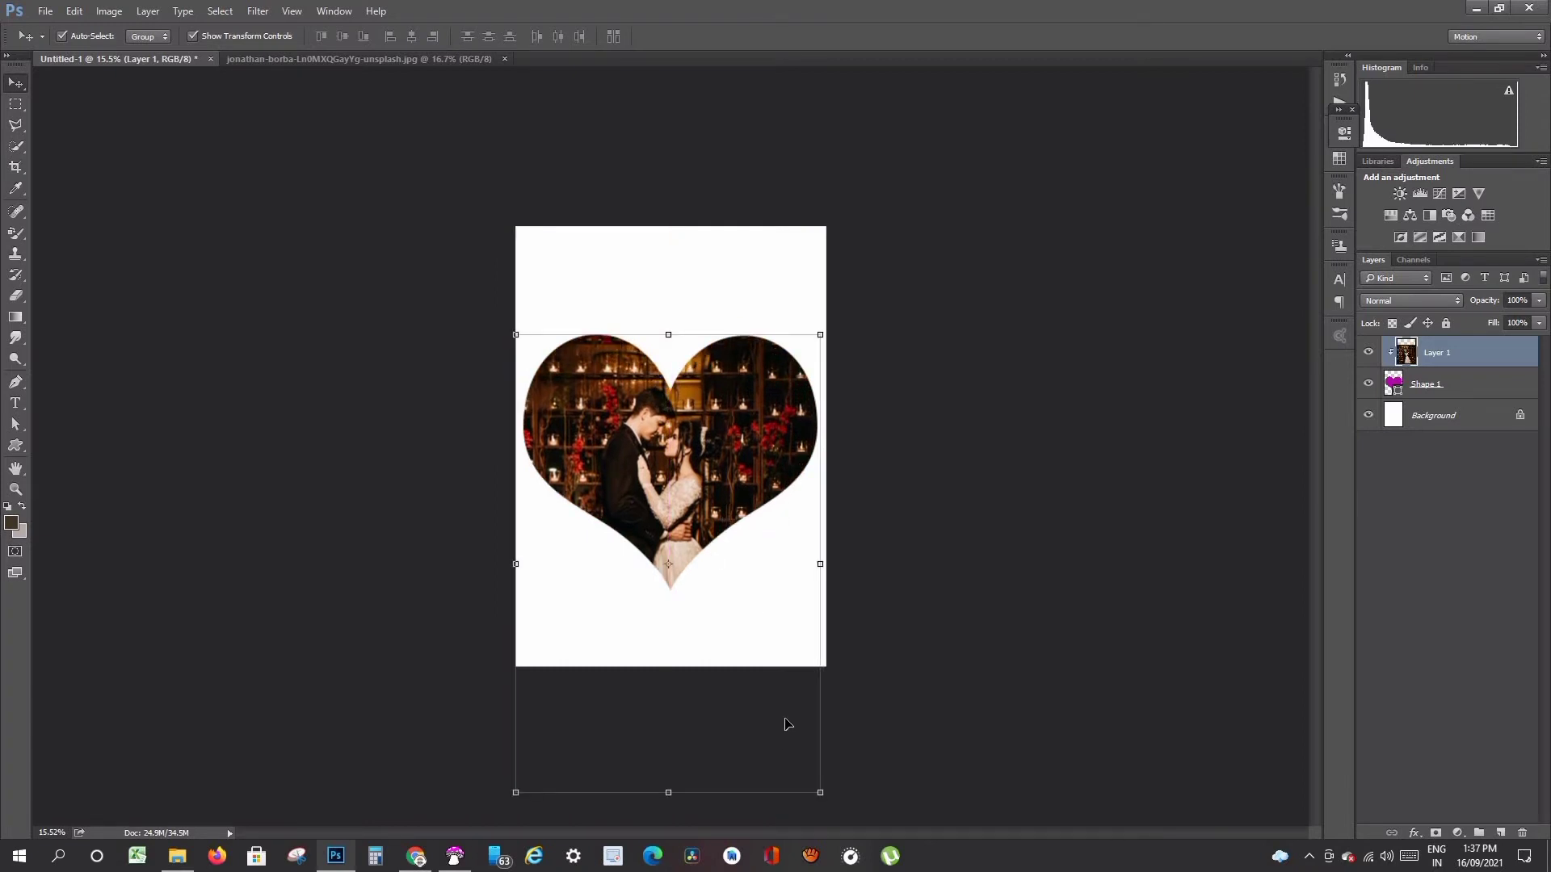
drag(817, 792, 823, 754)
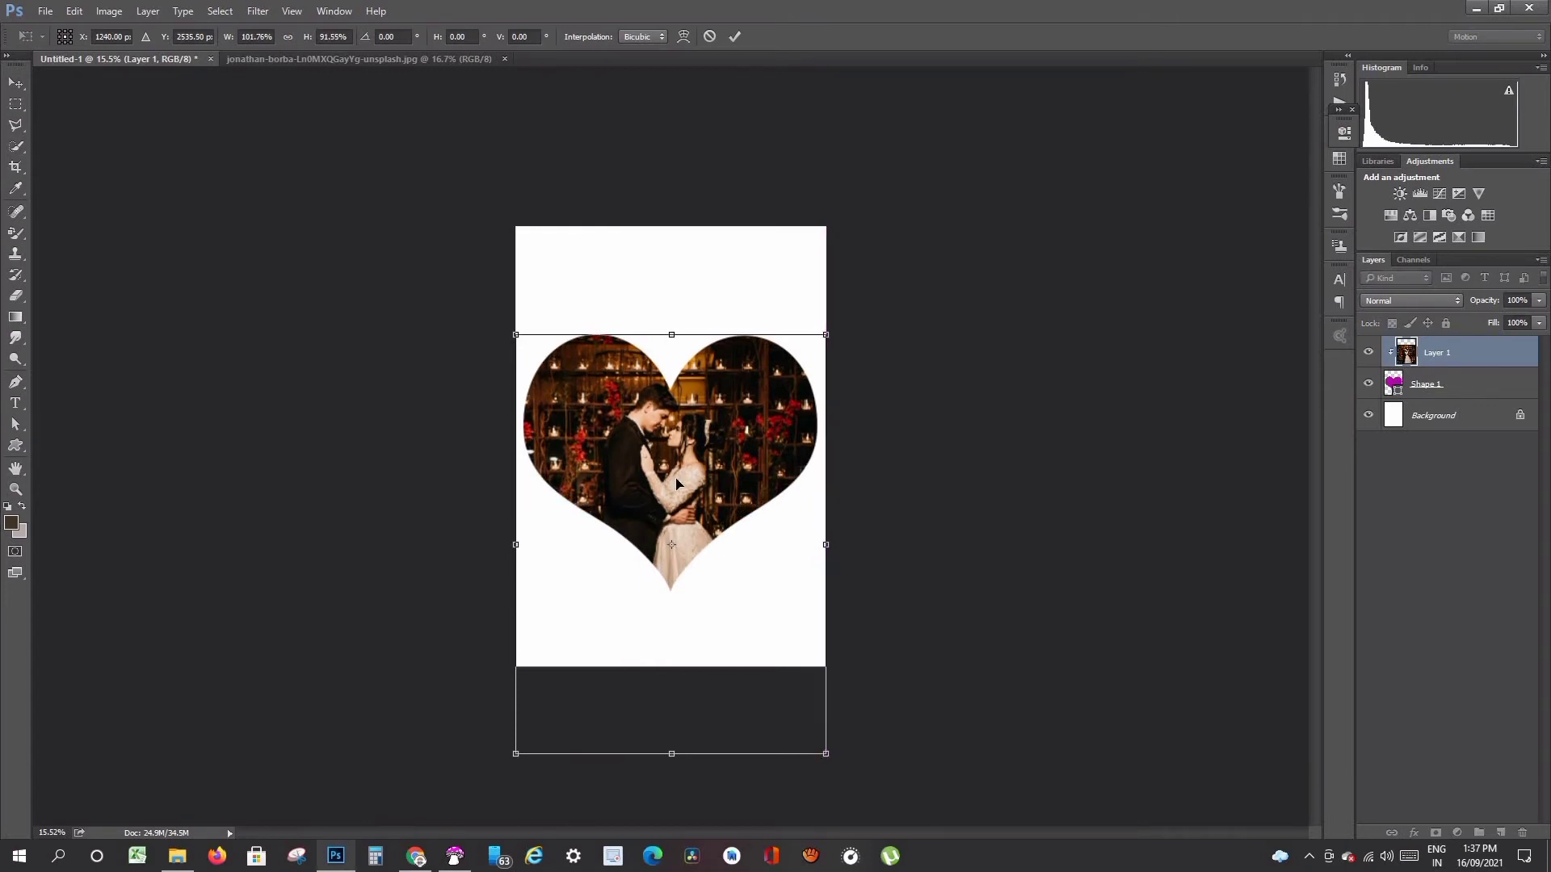
key(Return)
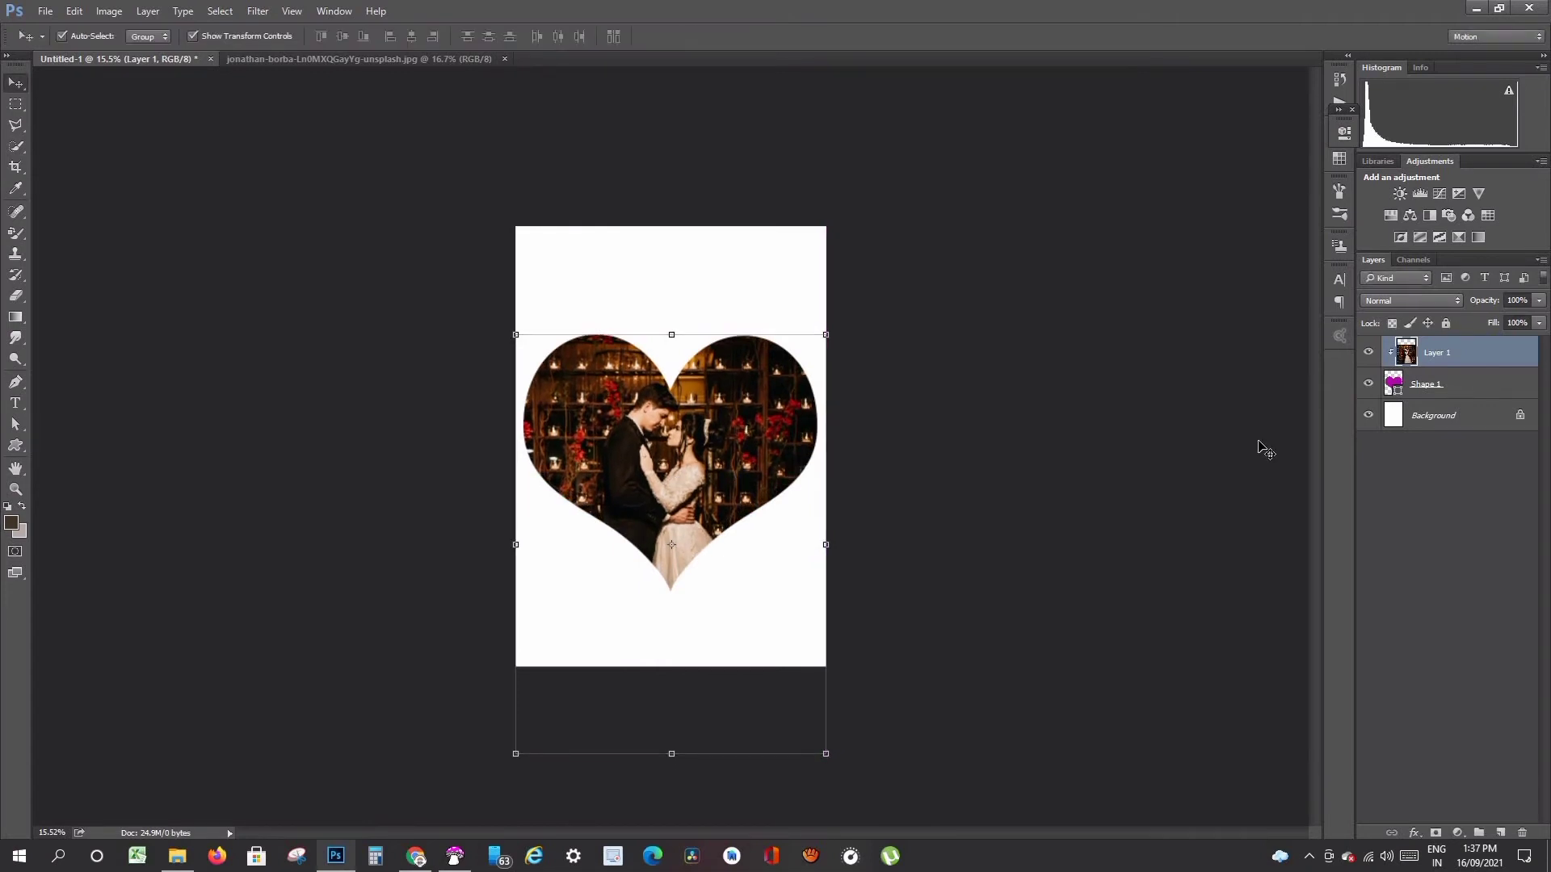
Step: Enlarge the heart shape down and sideways to span nearly the page width, and adjust the photo's position inside it
click(1441, 386)
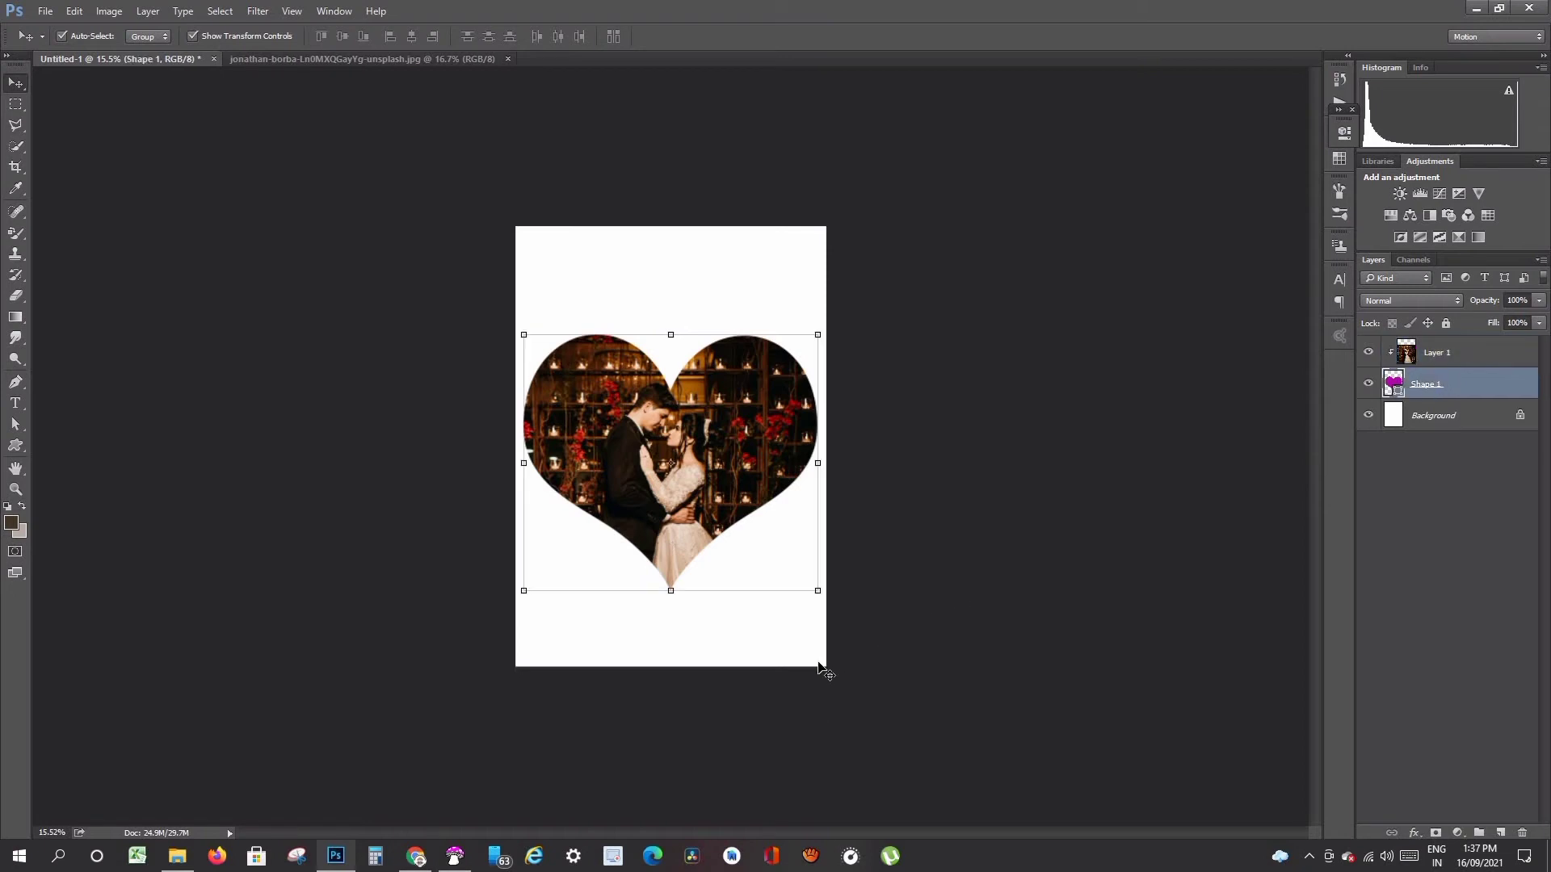
drag(817, 592, 822, 613)
key(Return)
drag(679, 604, 678, 631)
key(Return)
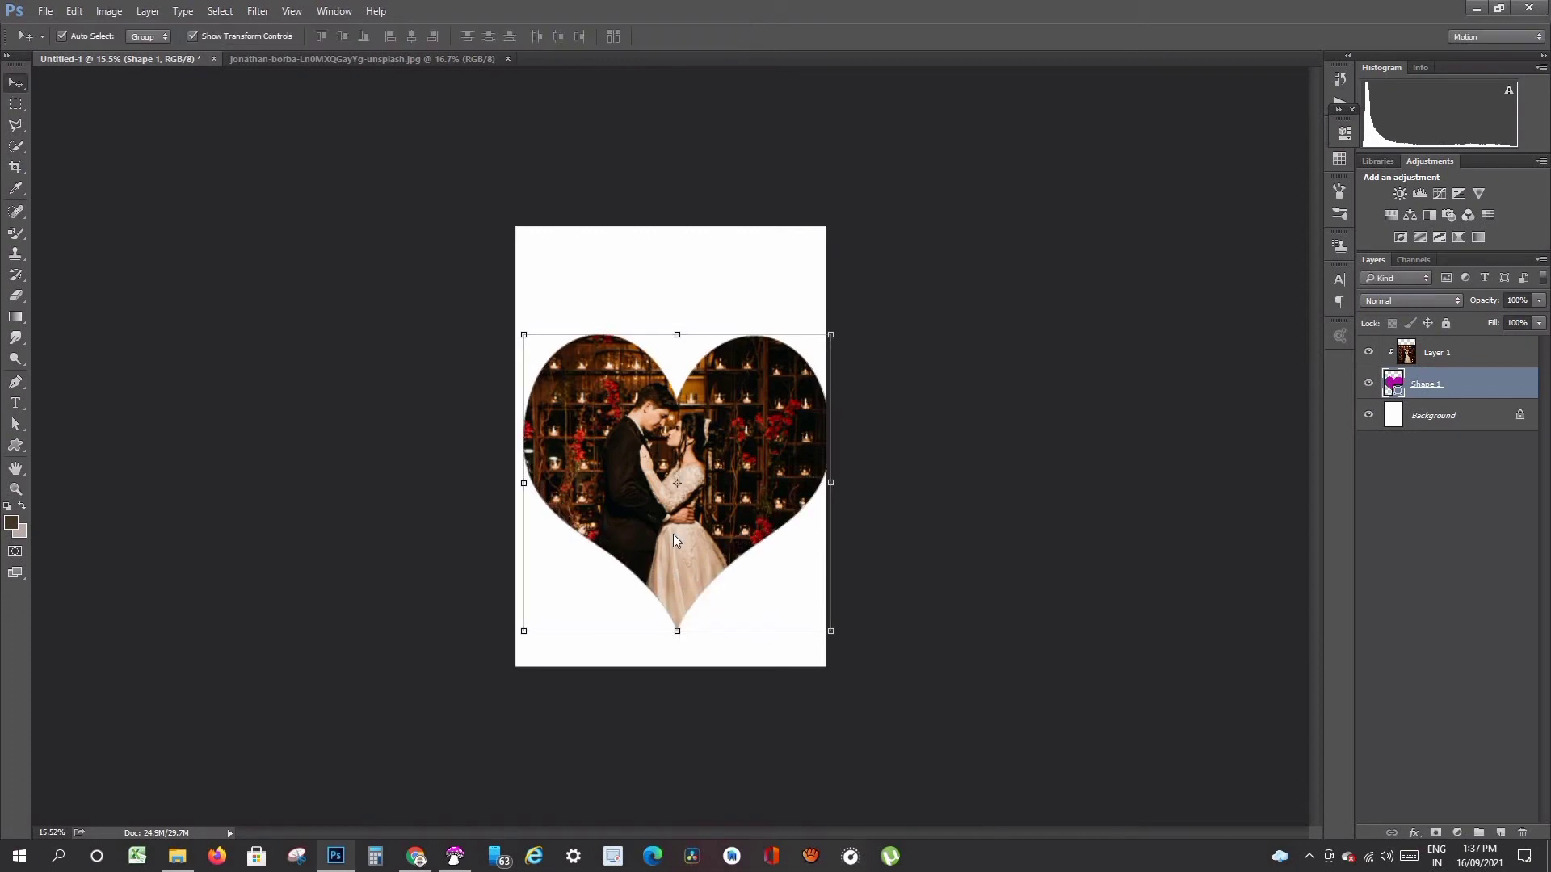
drag(750, 507, 745, 496)
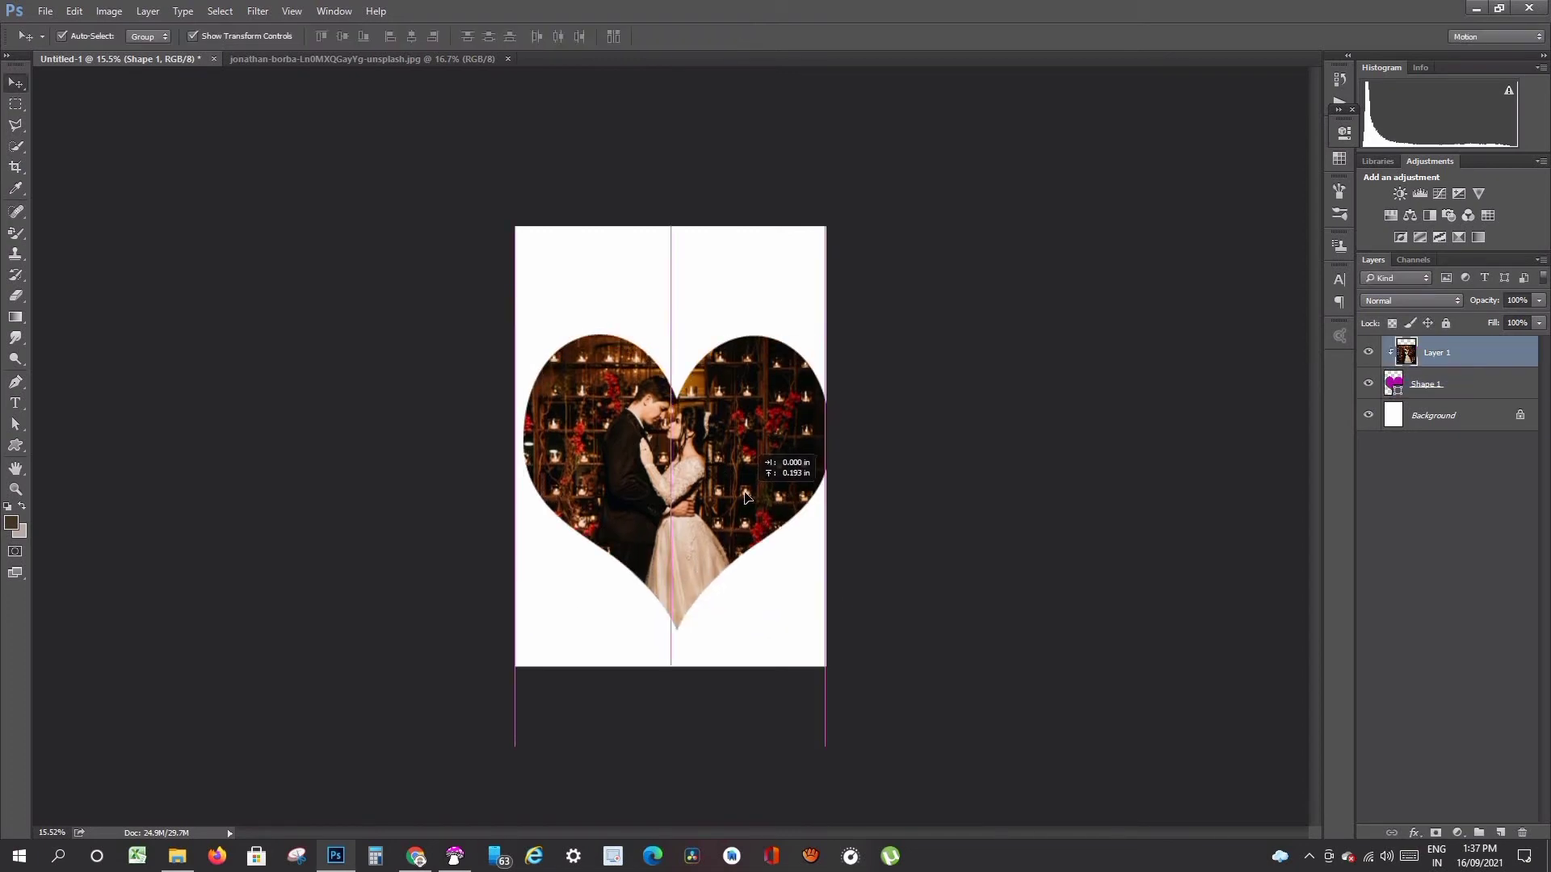
click(885, 352)
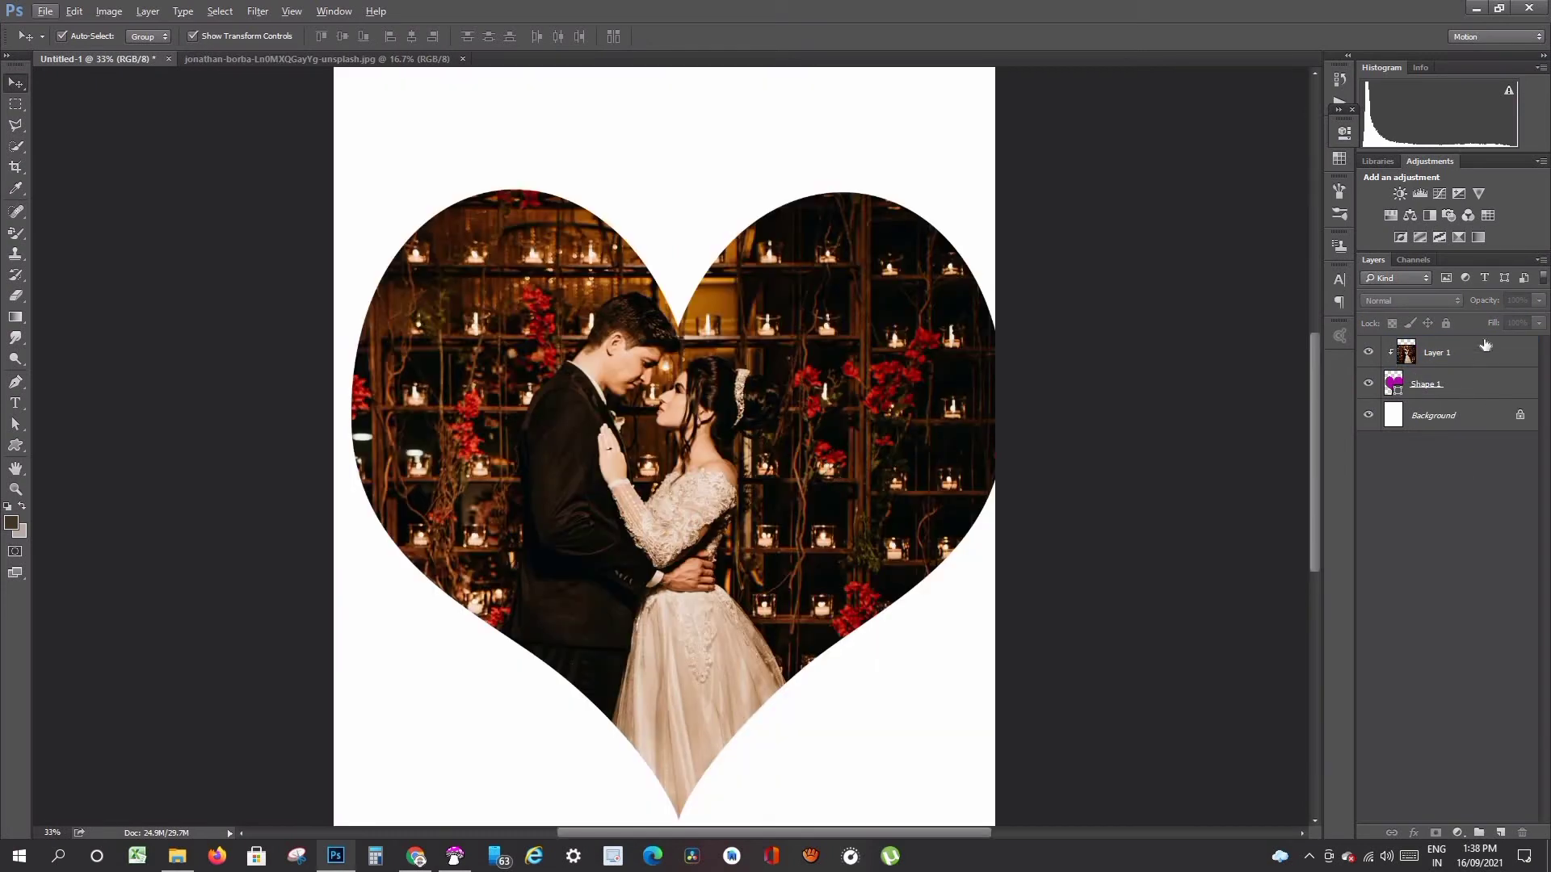
Step: Add the text "Happy Married life" above the heart on a new top layer in 48 pt Harrington Regular
click(1478, 357)
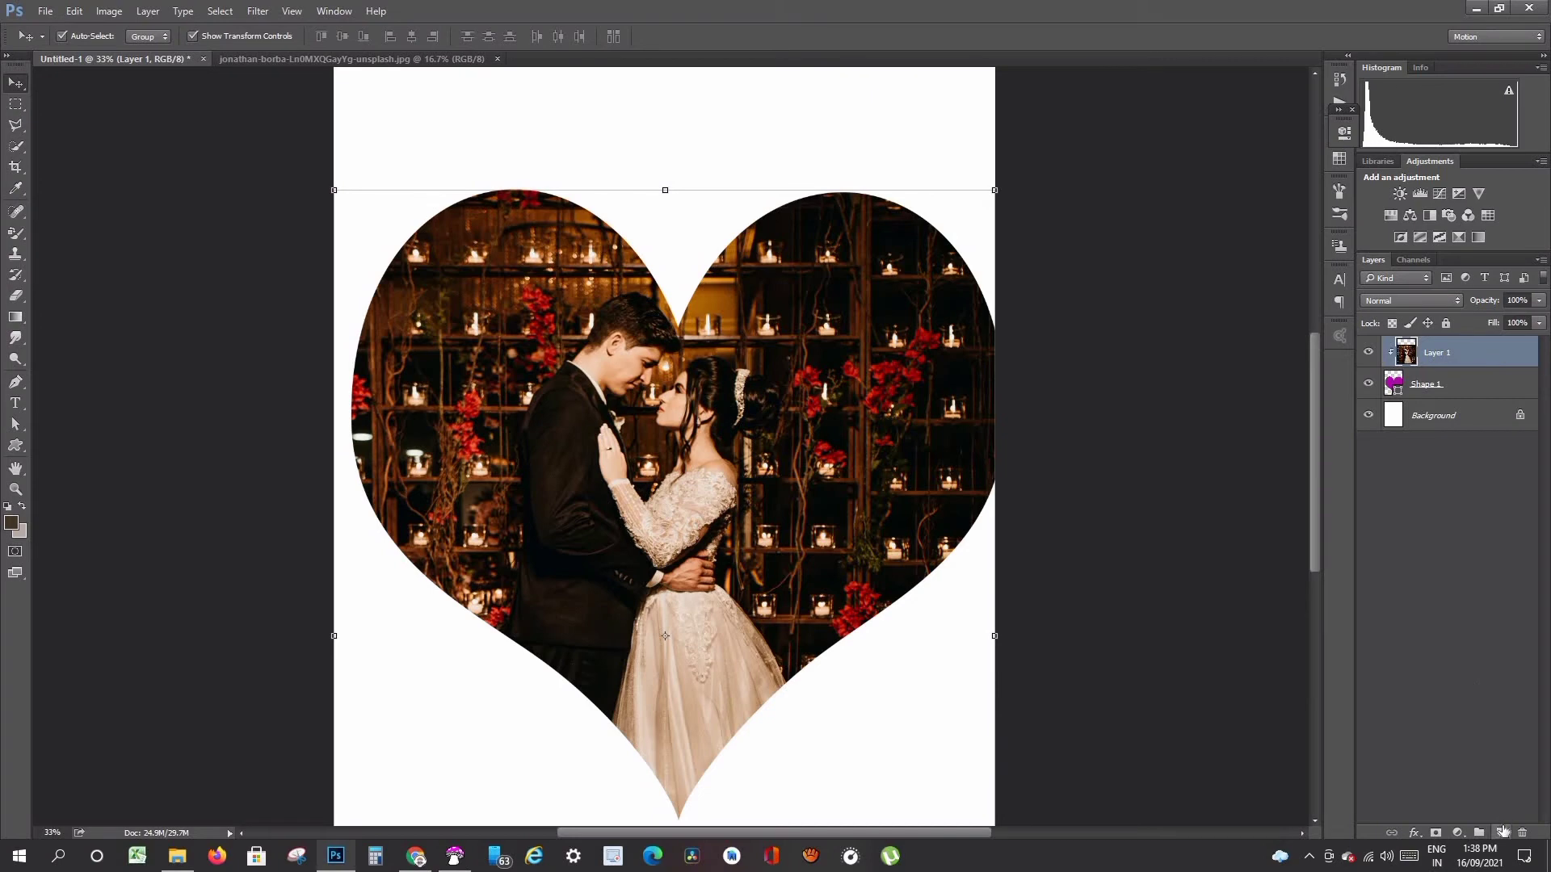
click(1500, 833)
click(14, 402)
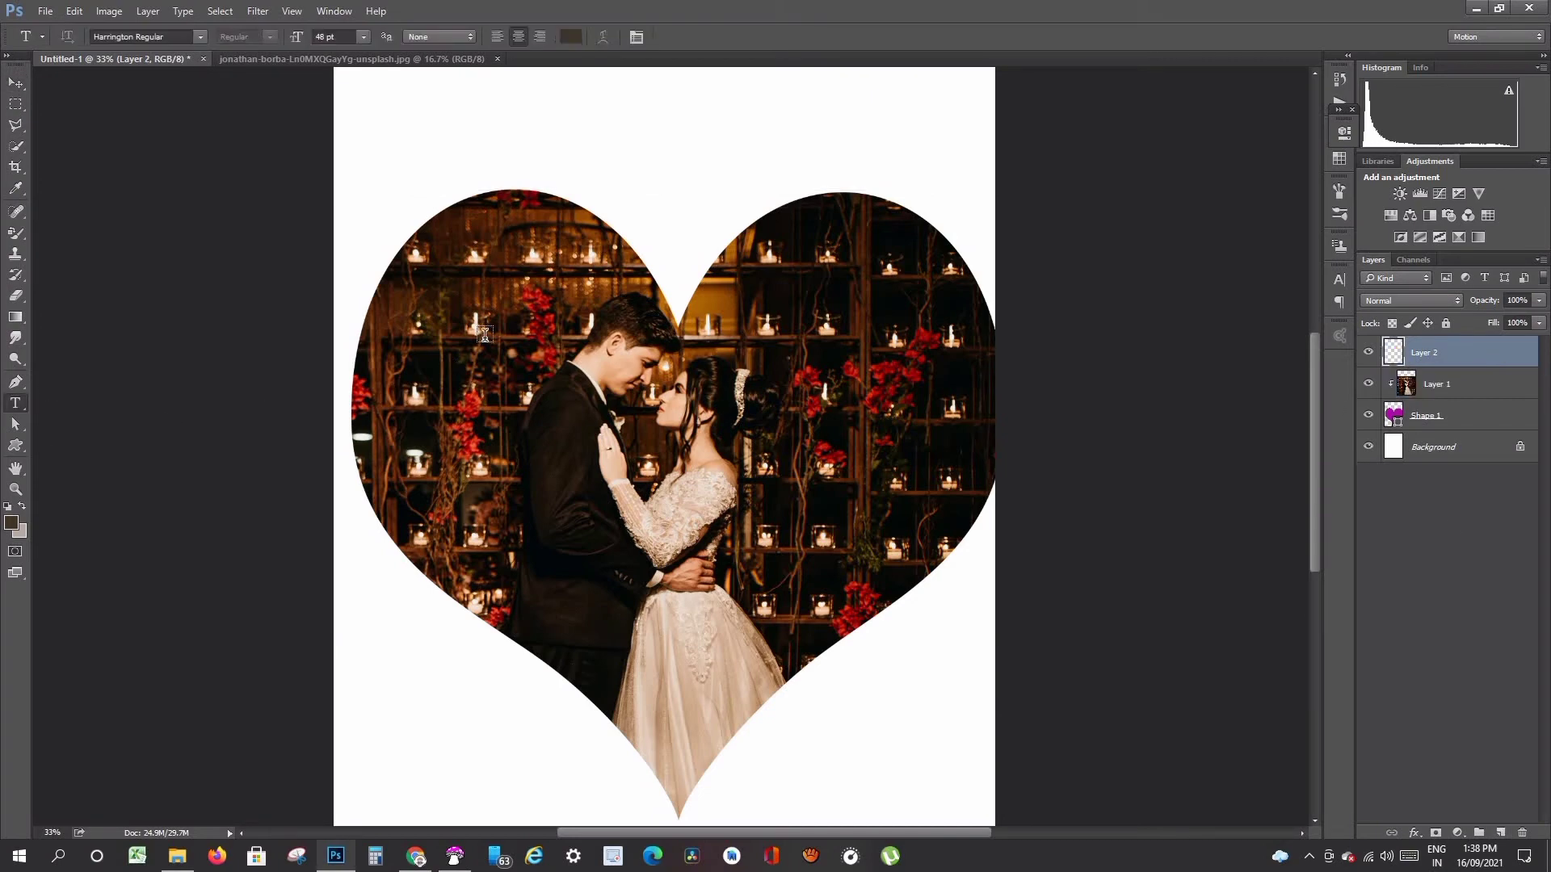
click(552, 153)
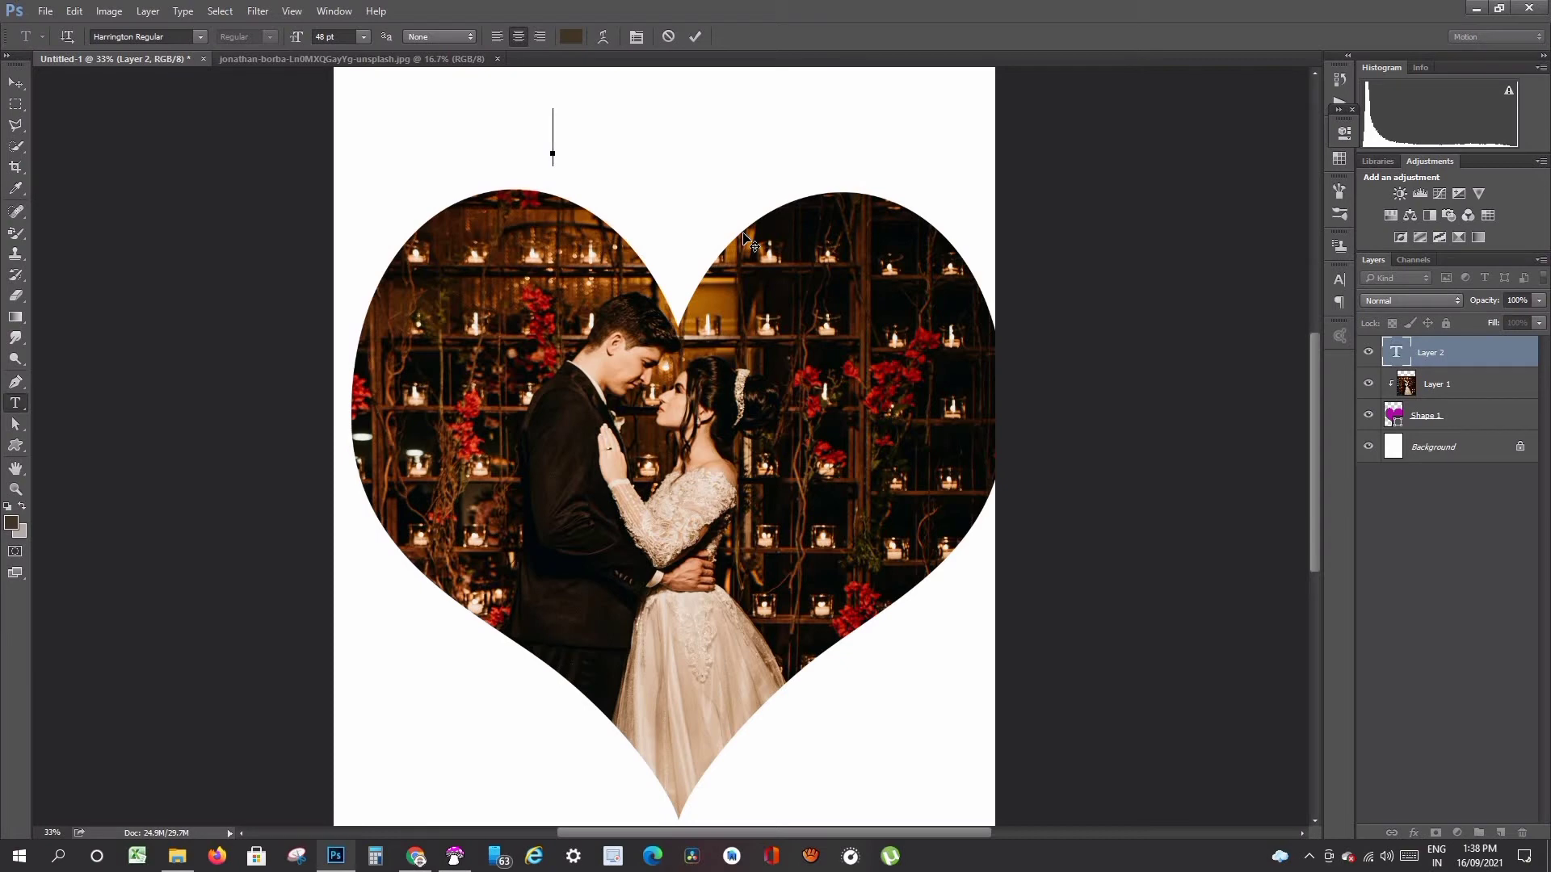
text(Ha)
text(pp)
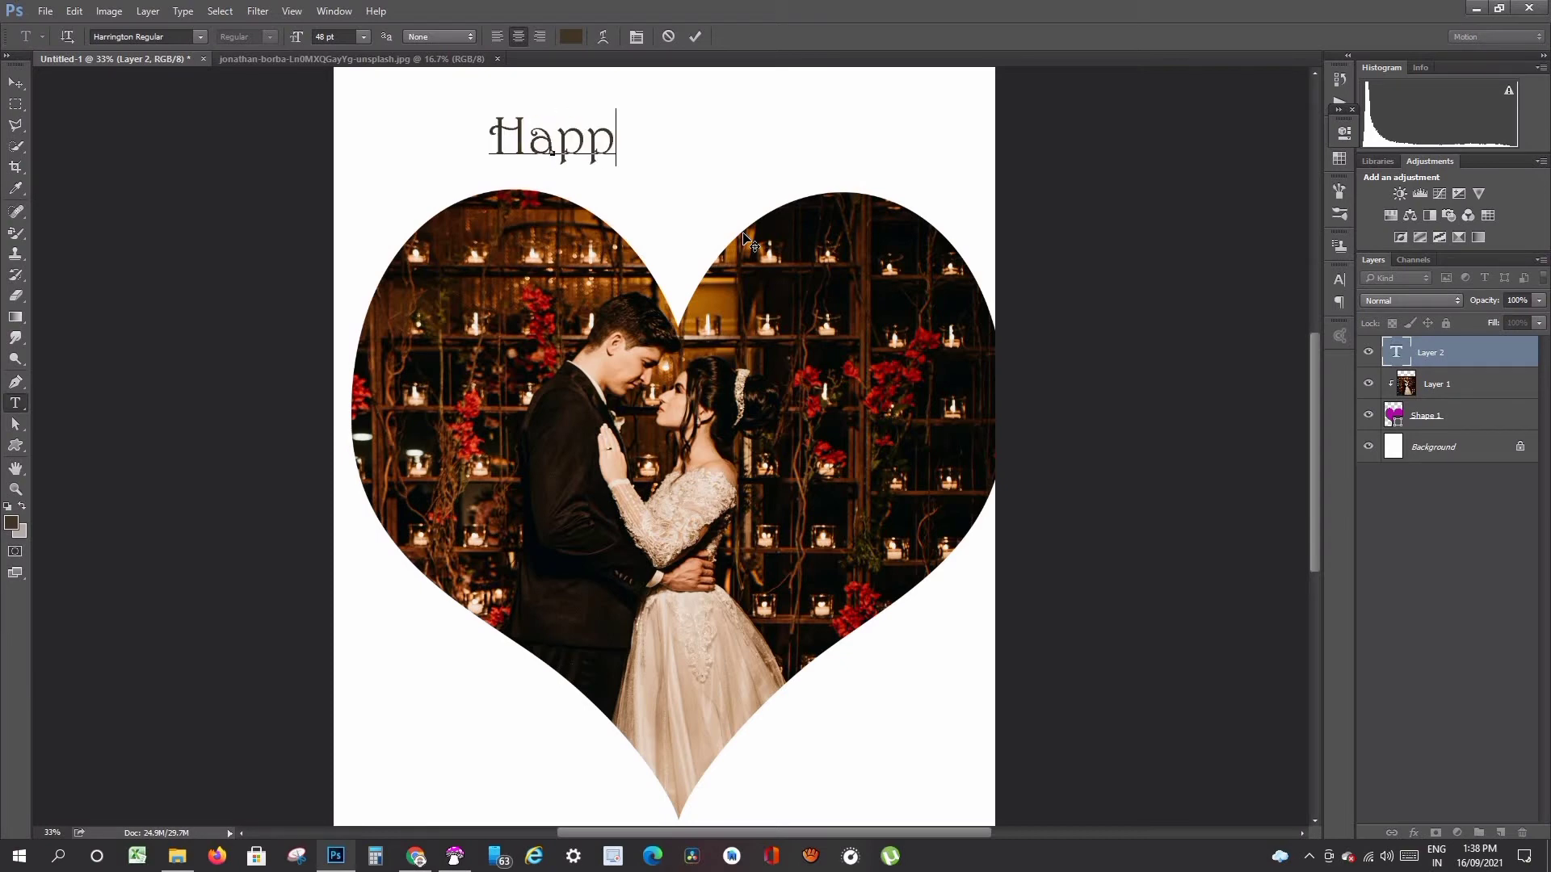
text(y M)
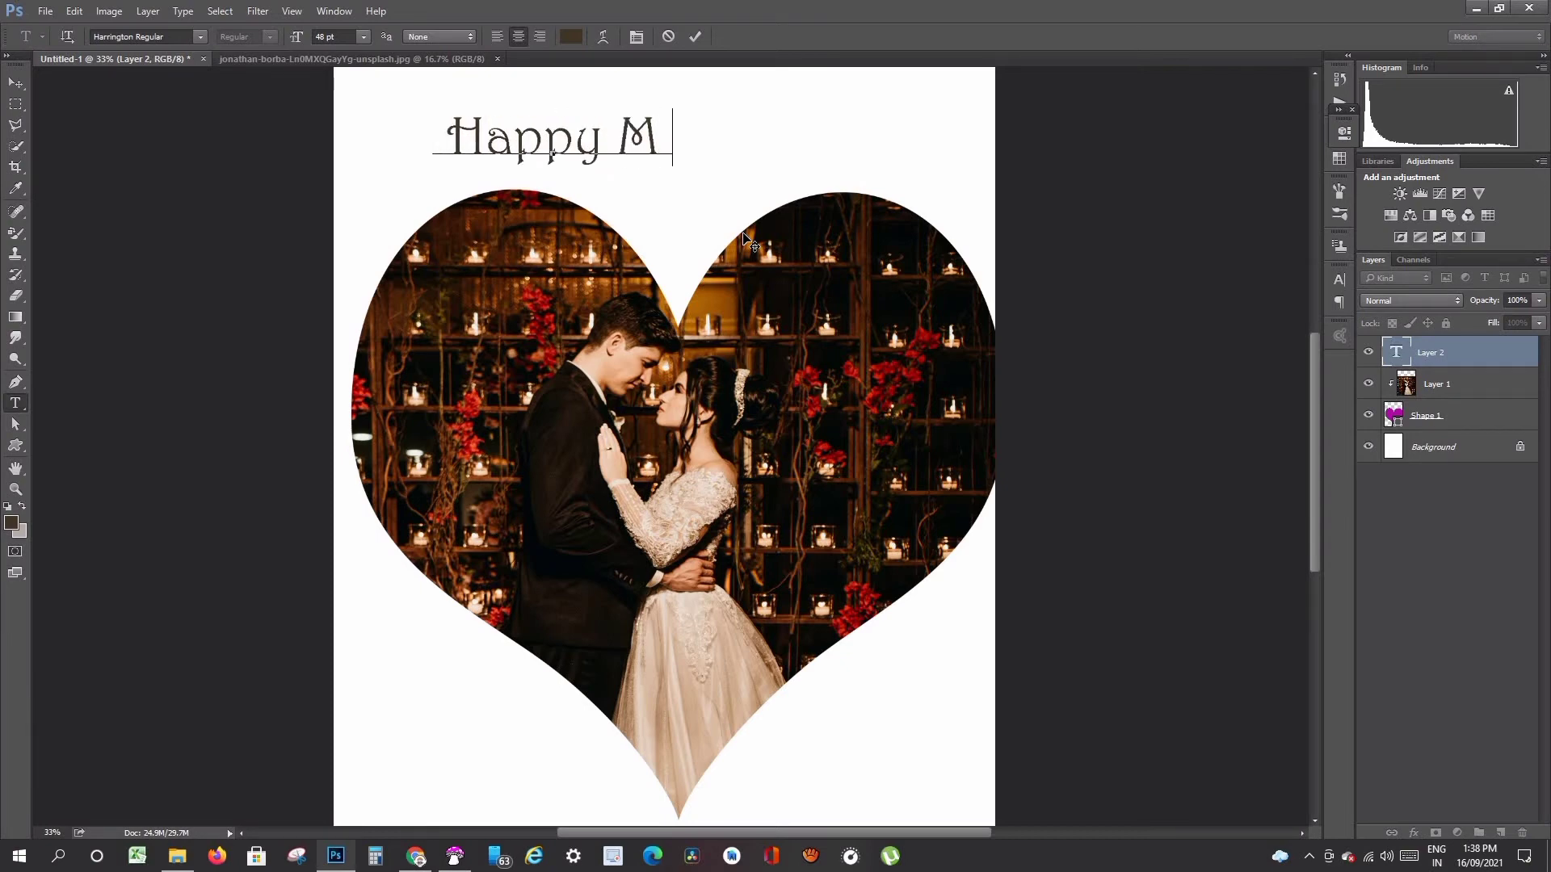
text(arried life)
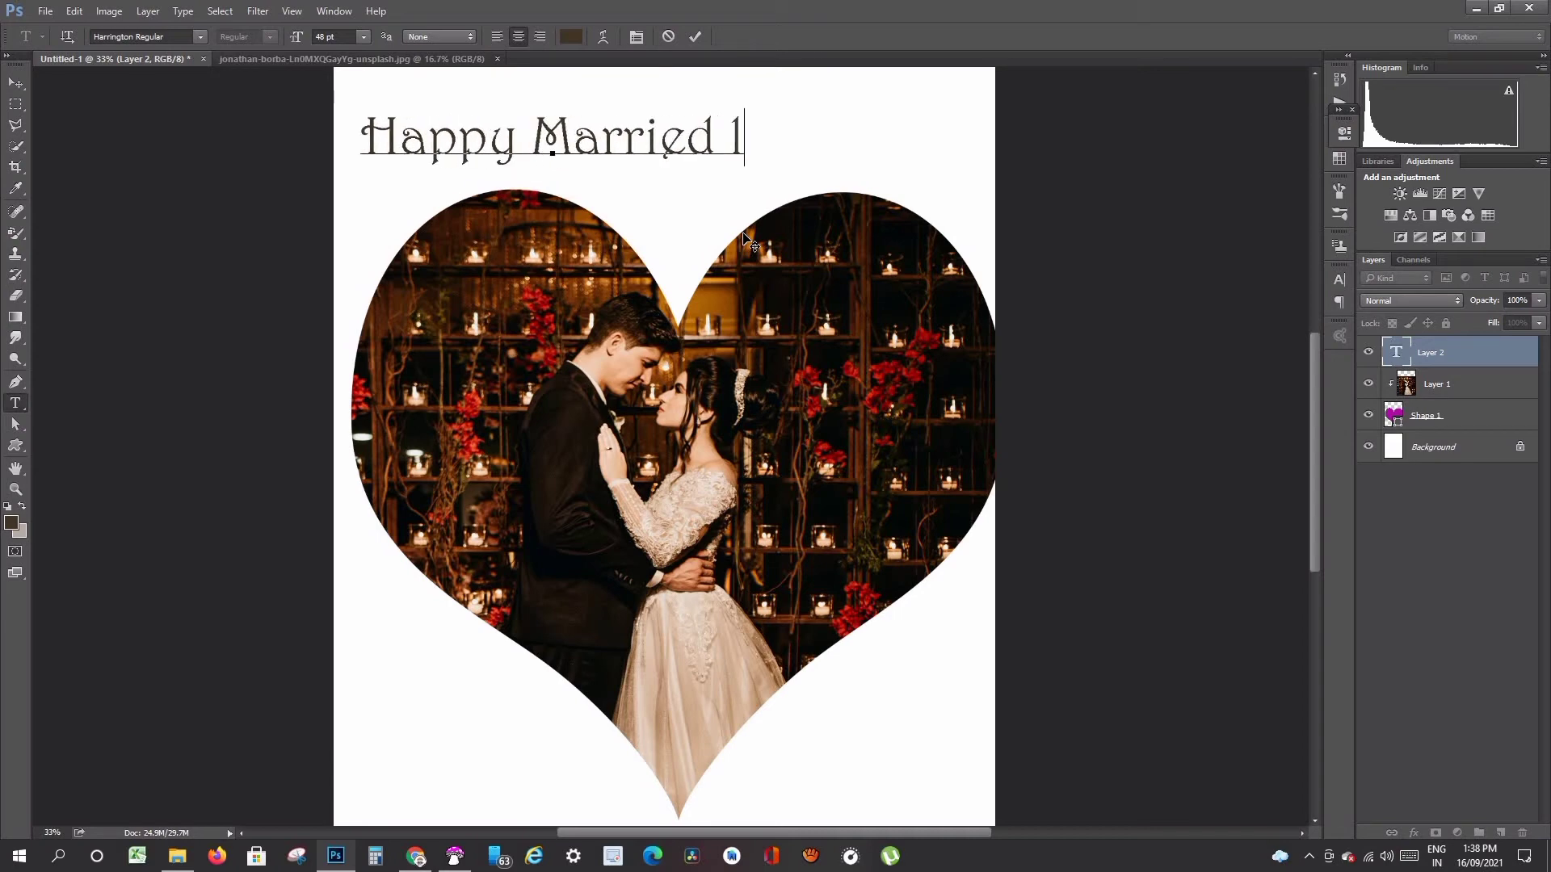
click(695, 37)
Step: Move the "Happy Married life" text onto the lower part of the heart and shrink it to fit inside
click(14, 84)
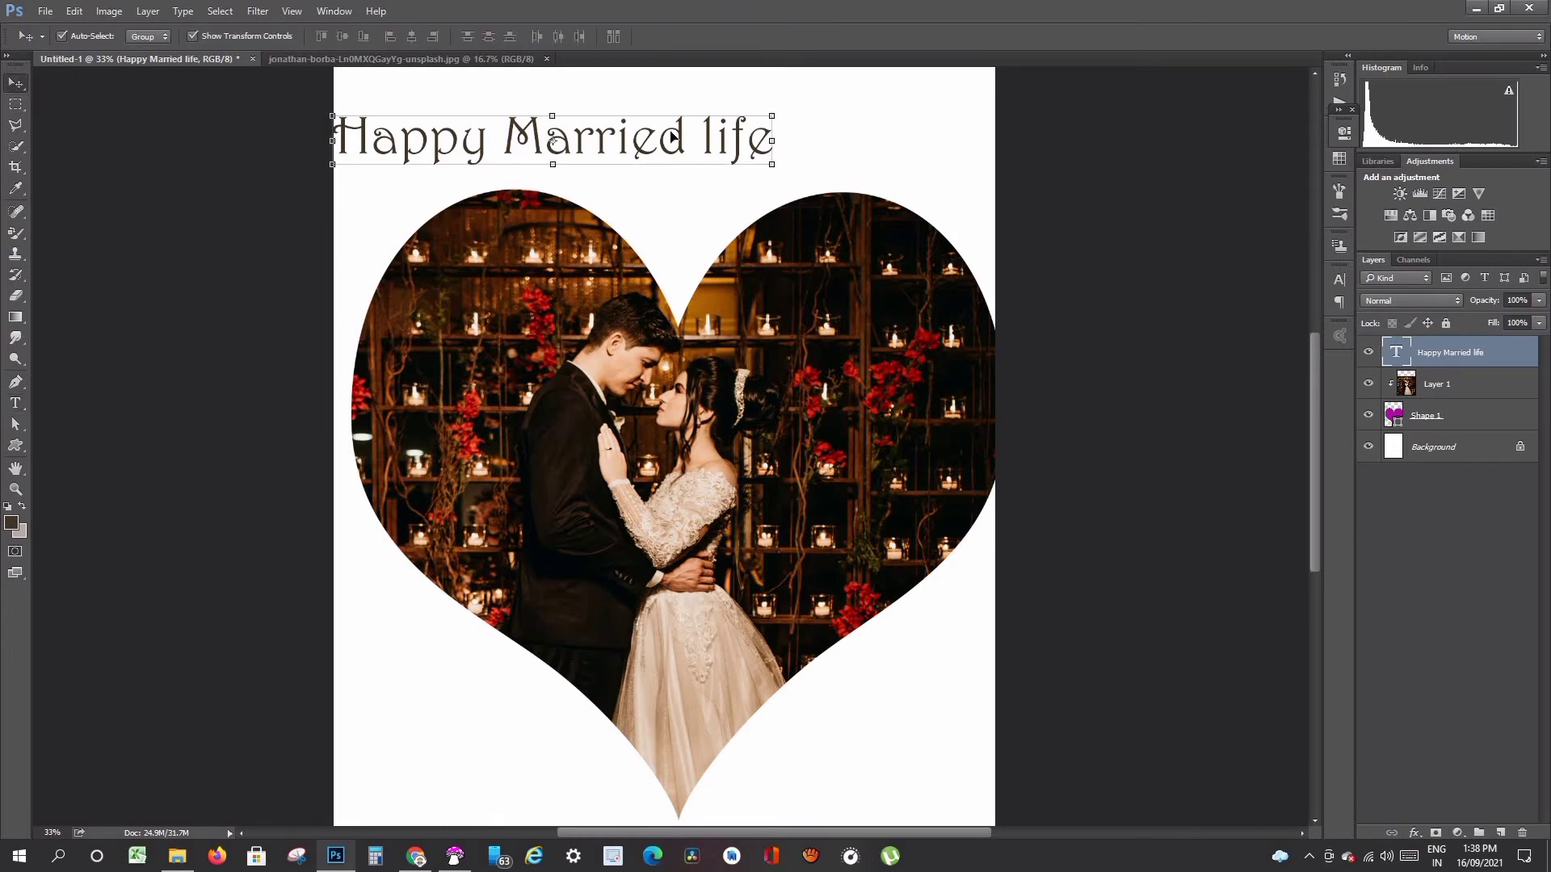
drag(660, 145, 800, 619)
drag(905, 637, 747, 640)
Step: Apply Bevel & Emboss and Stroke layer styles to the "Happy Married life" text
right_click(1445, 352)
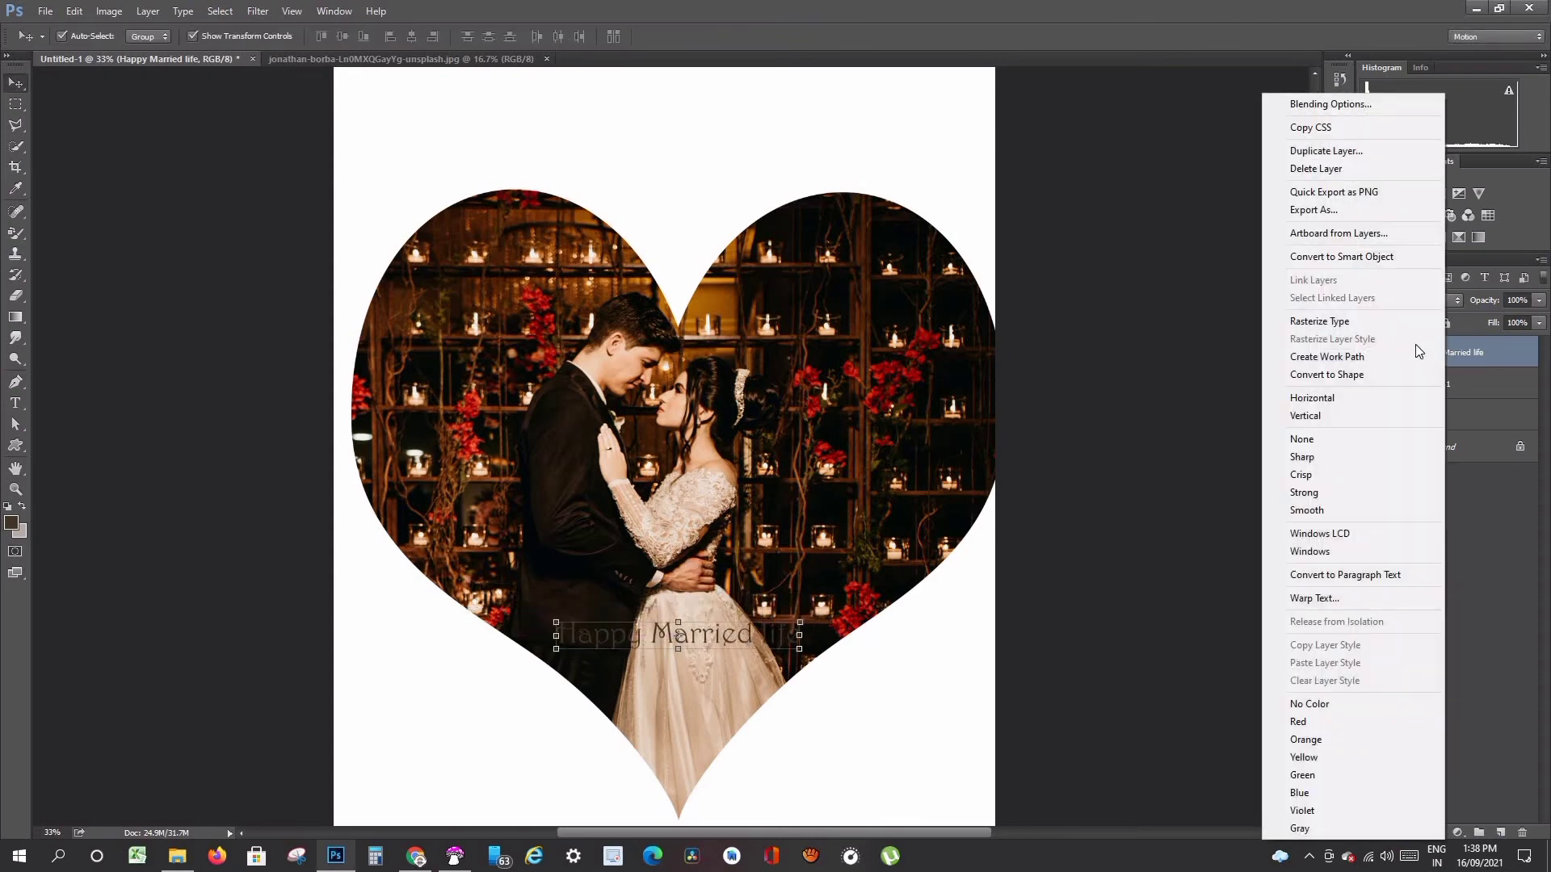
click(1309, 102)
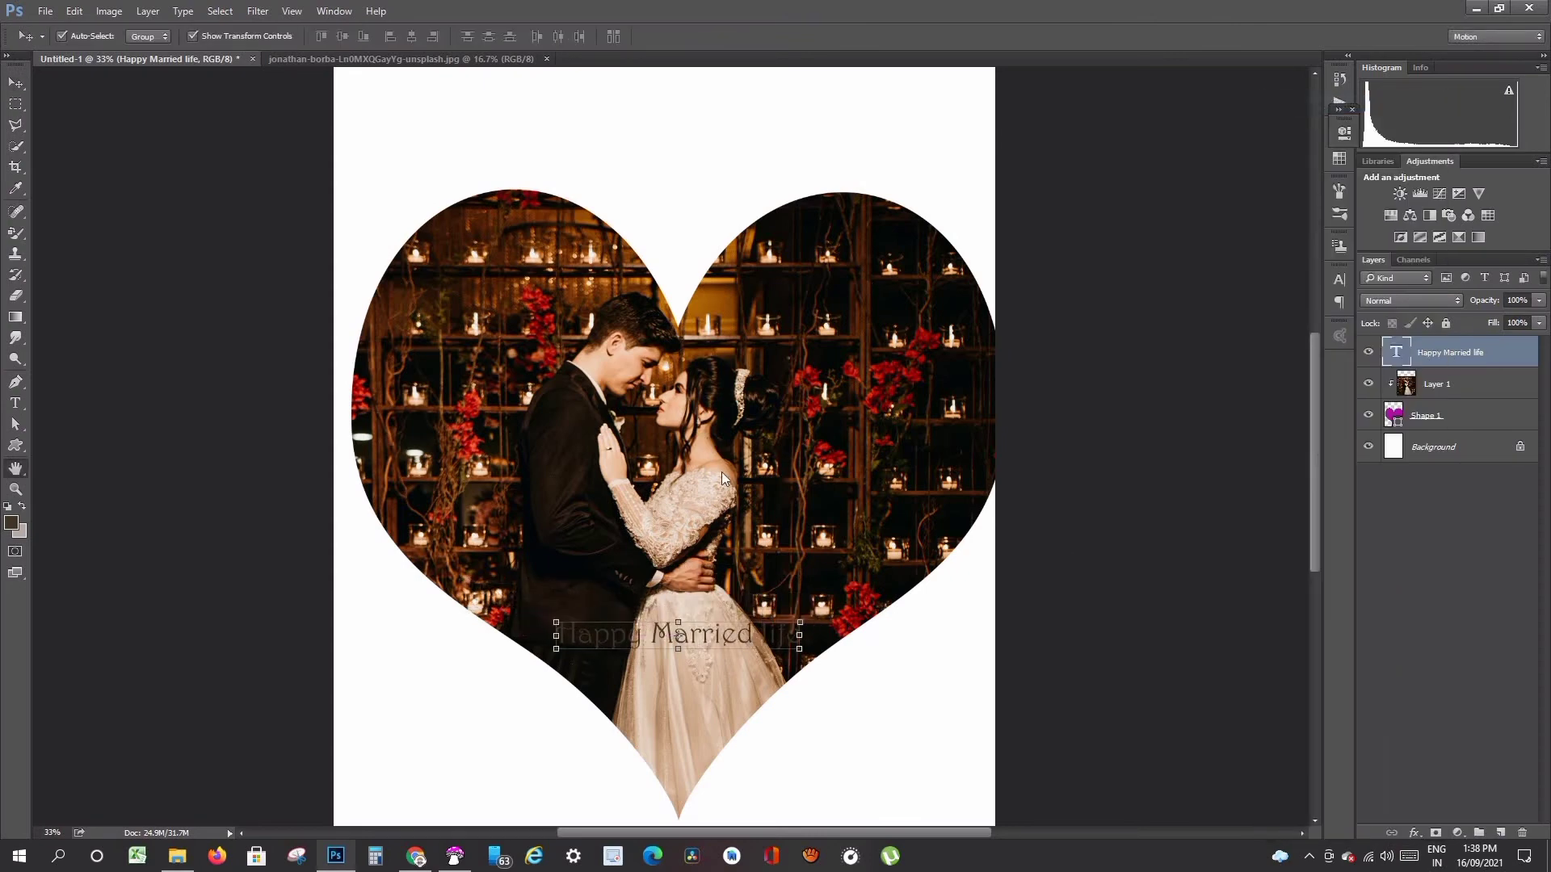
click(905, 294)
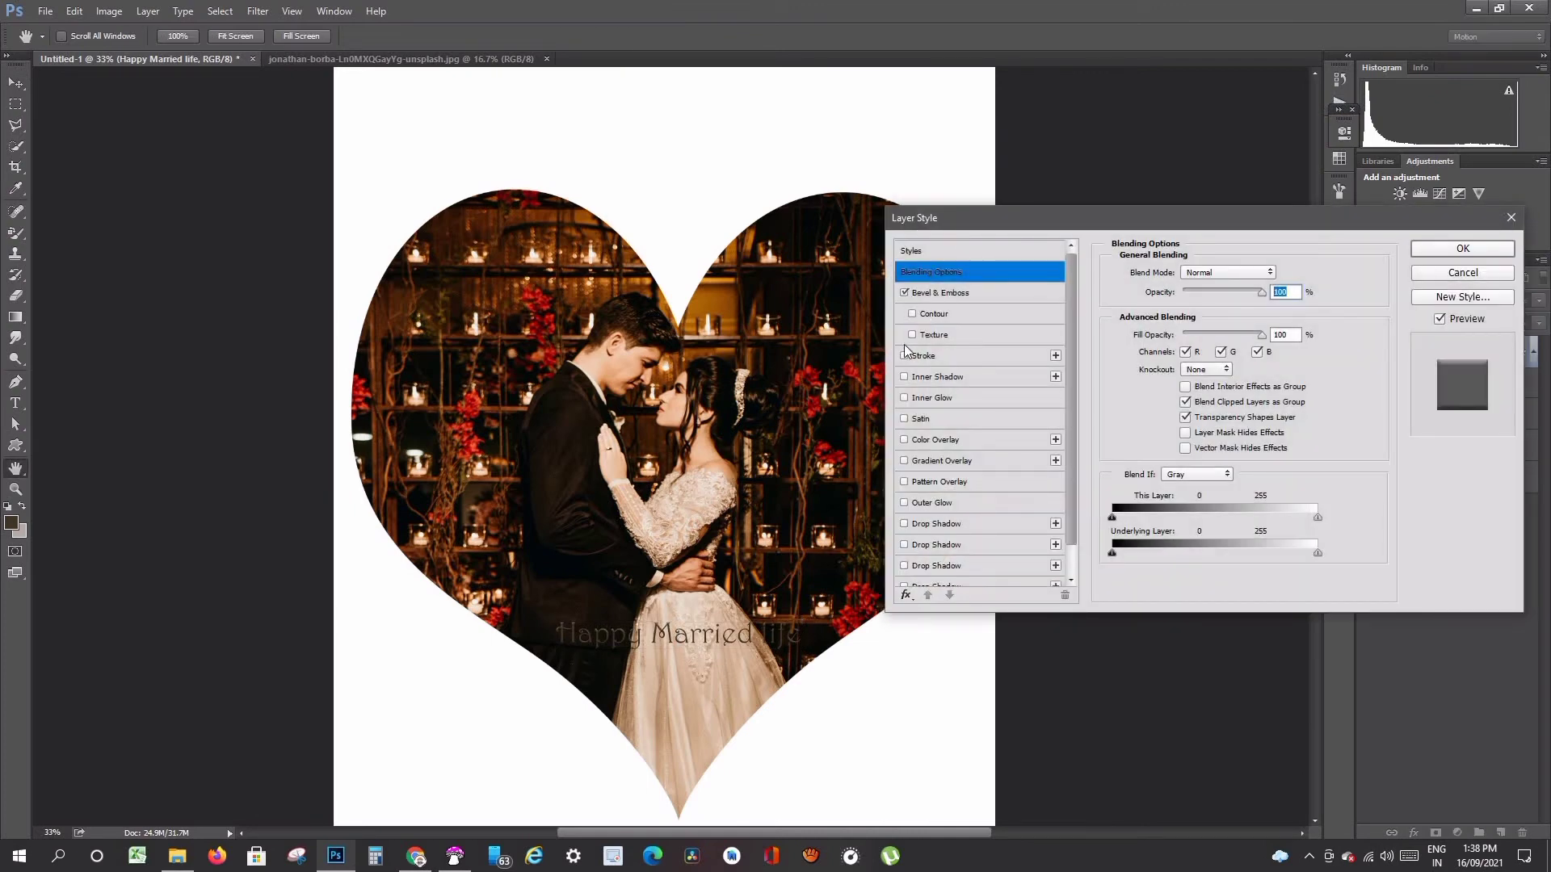
click(905, 356)
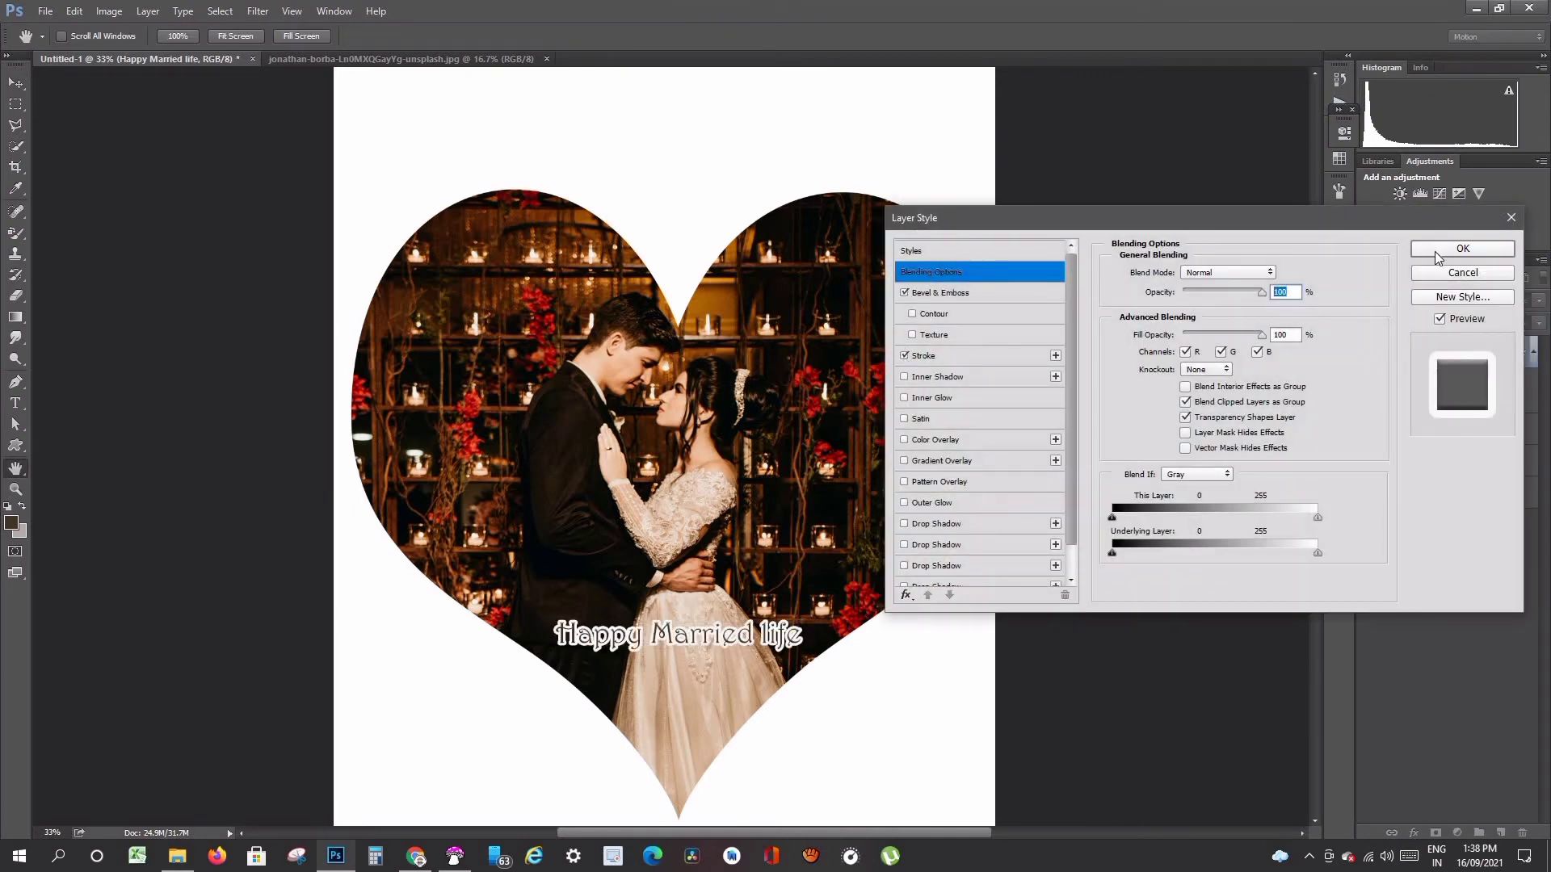
click(1433, 254)
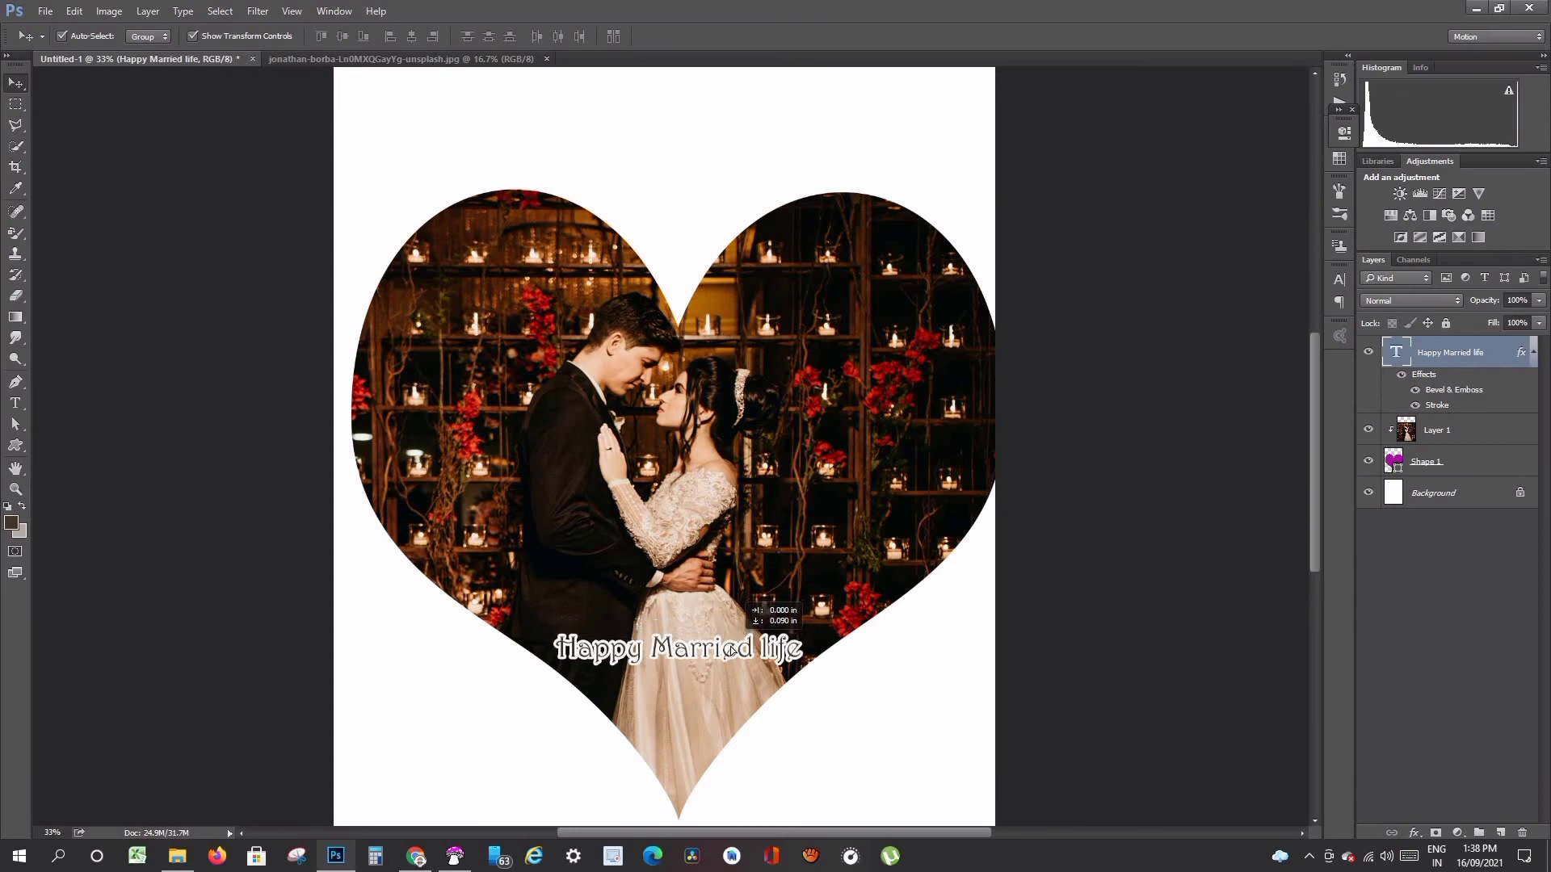
Step: Shift the heart shape slightly so it is centred across the page and fits within its edges
click(822, 664)
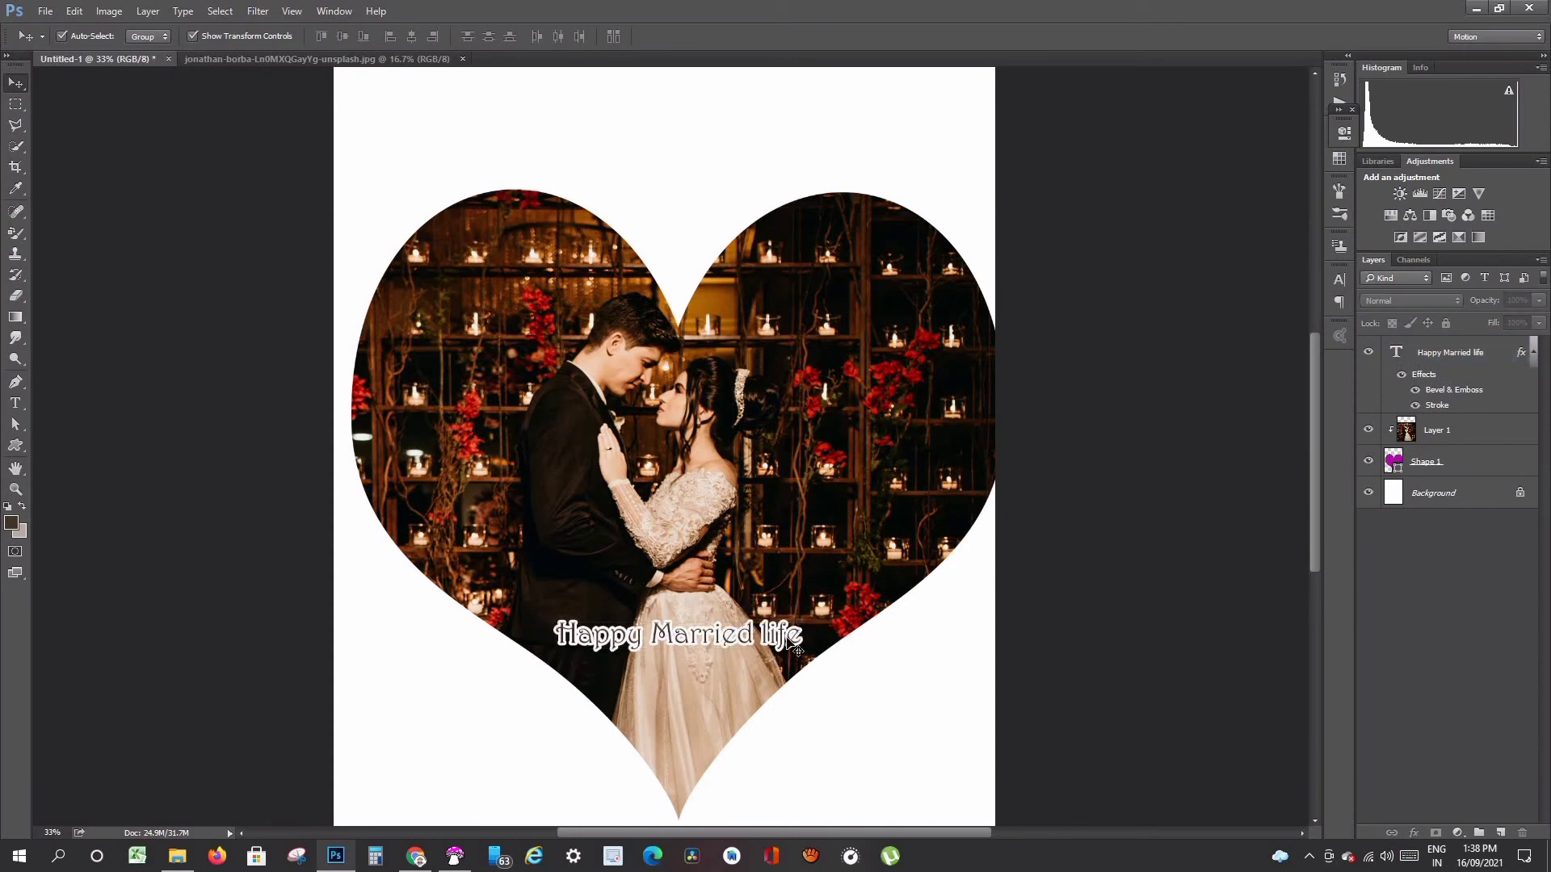
scroll(794, 642, down, 2)
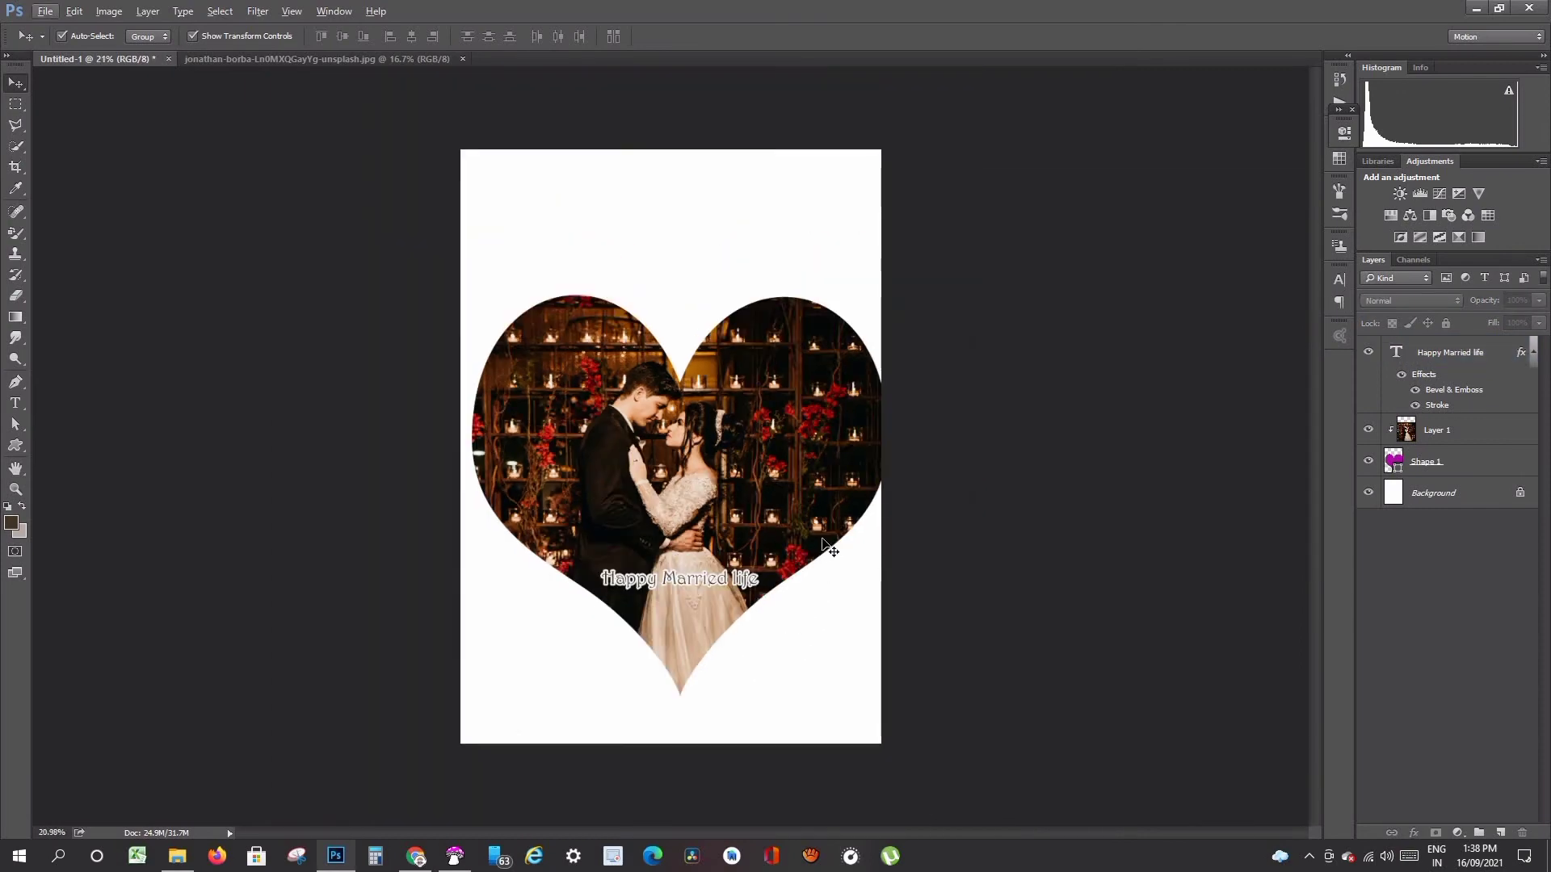
drag(839, 438, 839, 438)
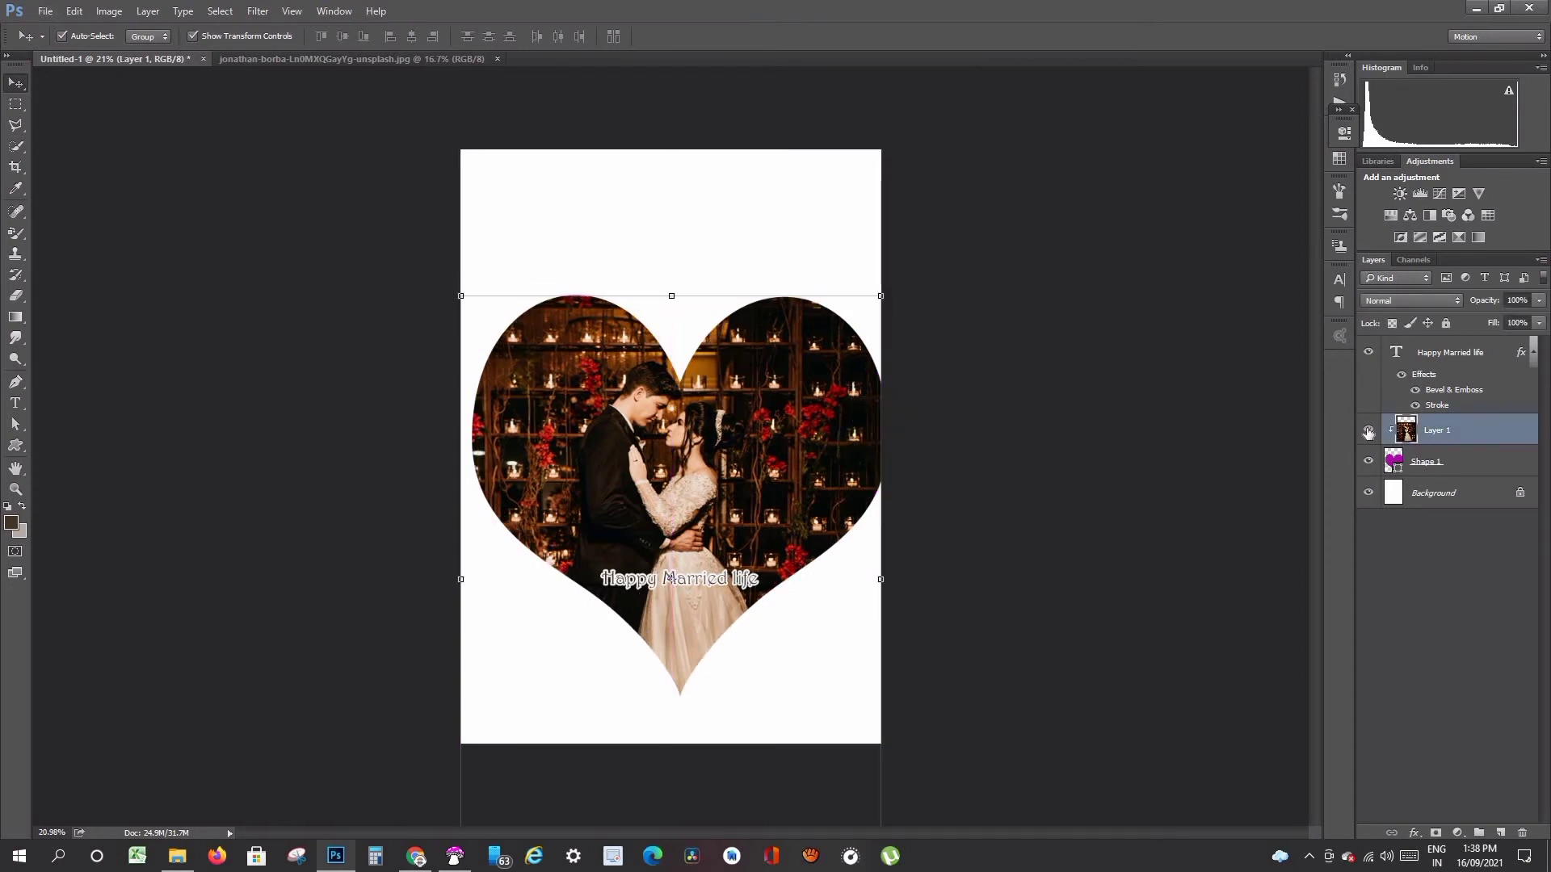
Step: Save the design to the Desktop as a JPEG named hh with Maximum quality 12 and Baseline ("Standard") format
click(45, 11)
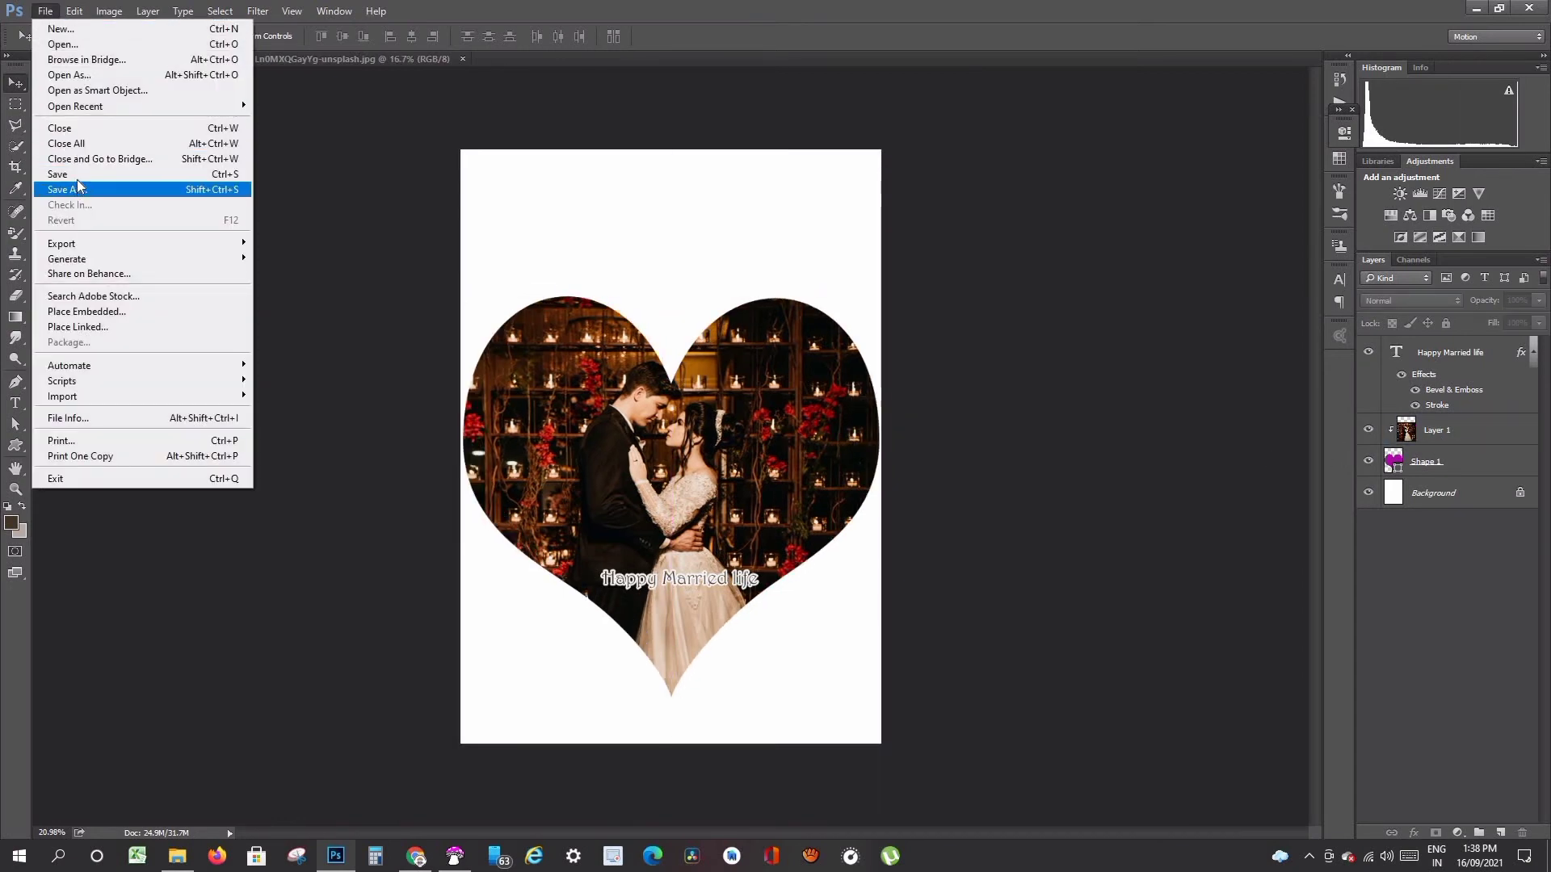
click(76, 188)
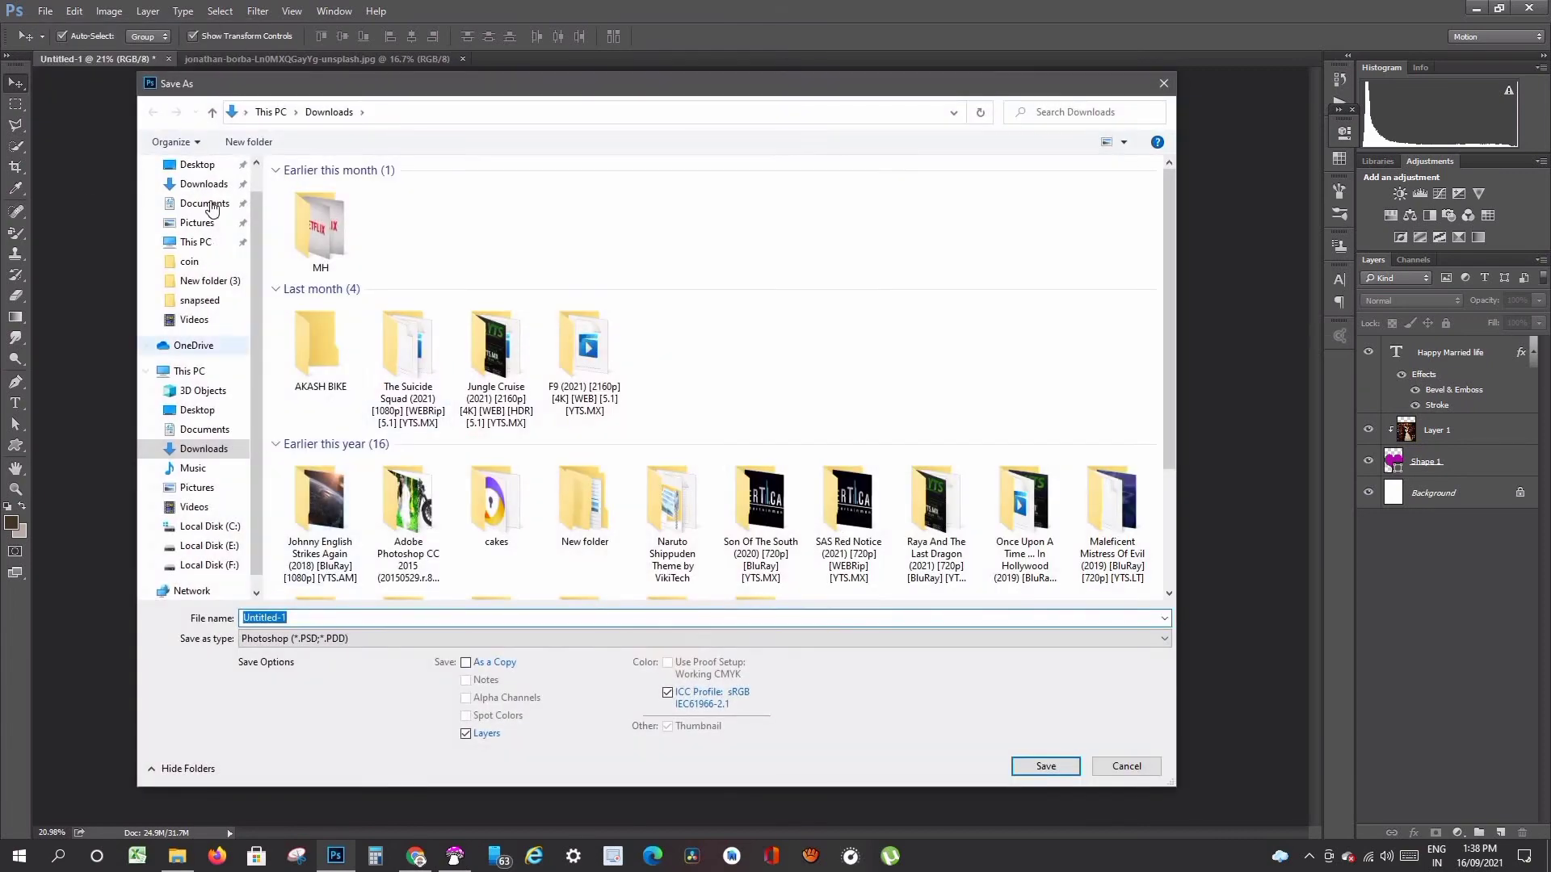
click(196, 165)
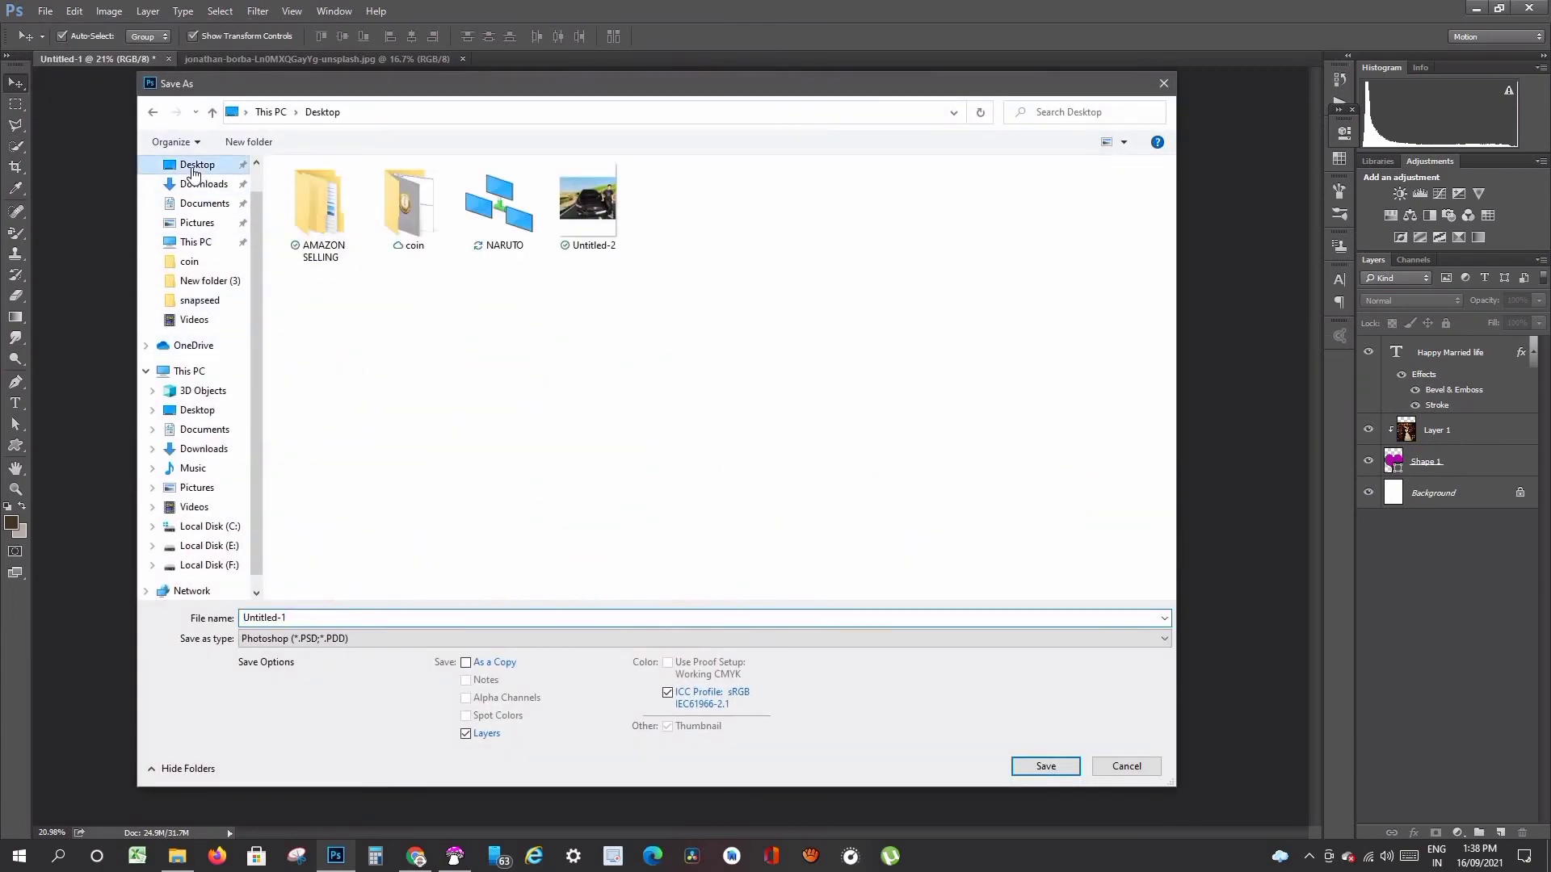
click(307, 641)
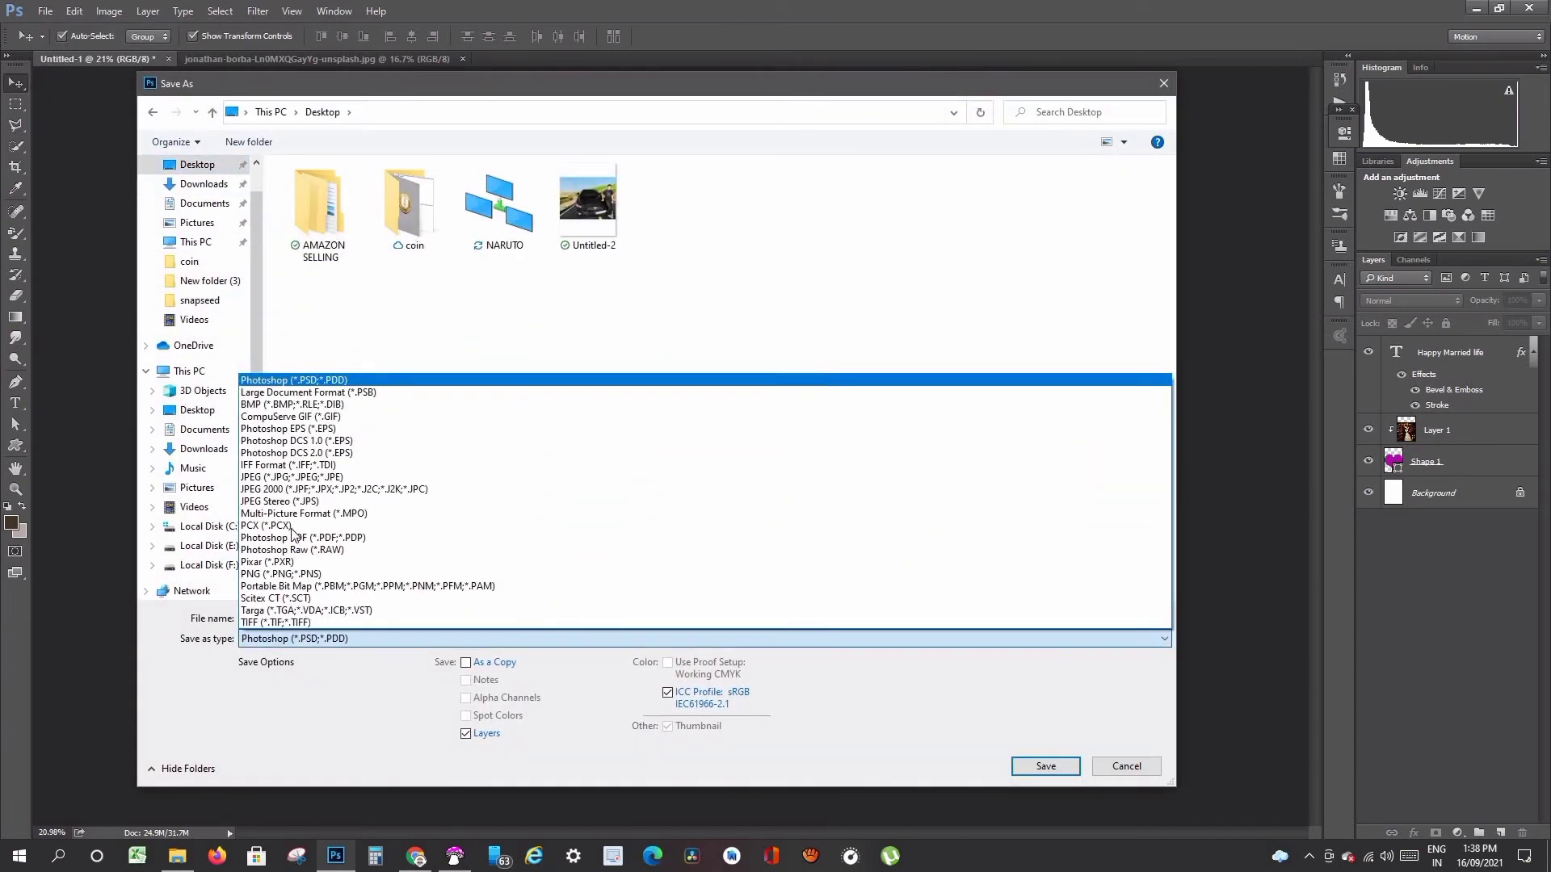
click(279, 477)
click(303, 618)
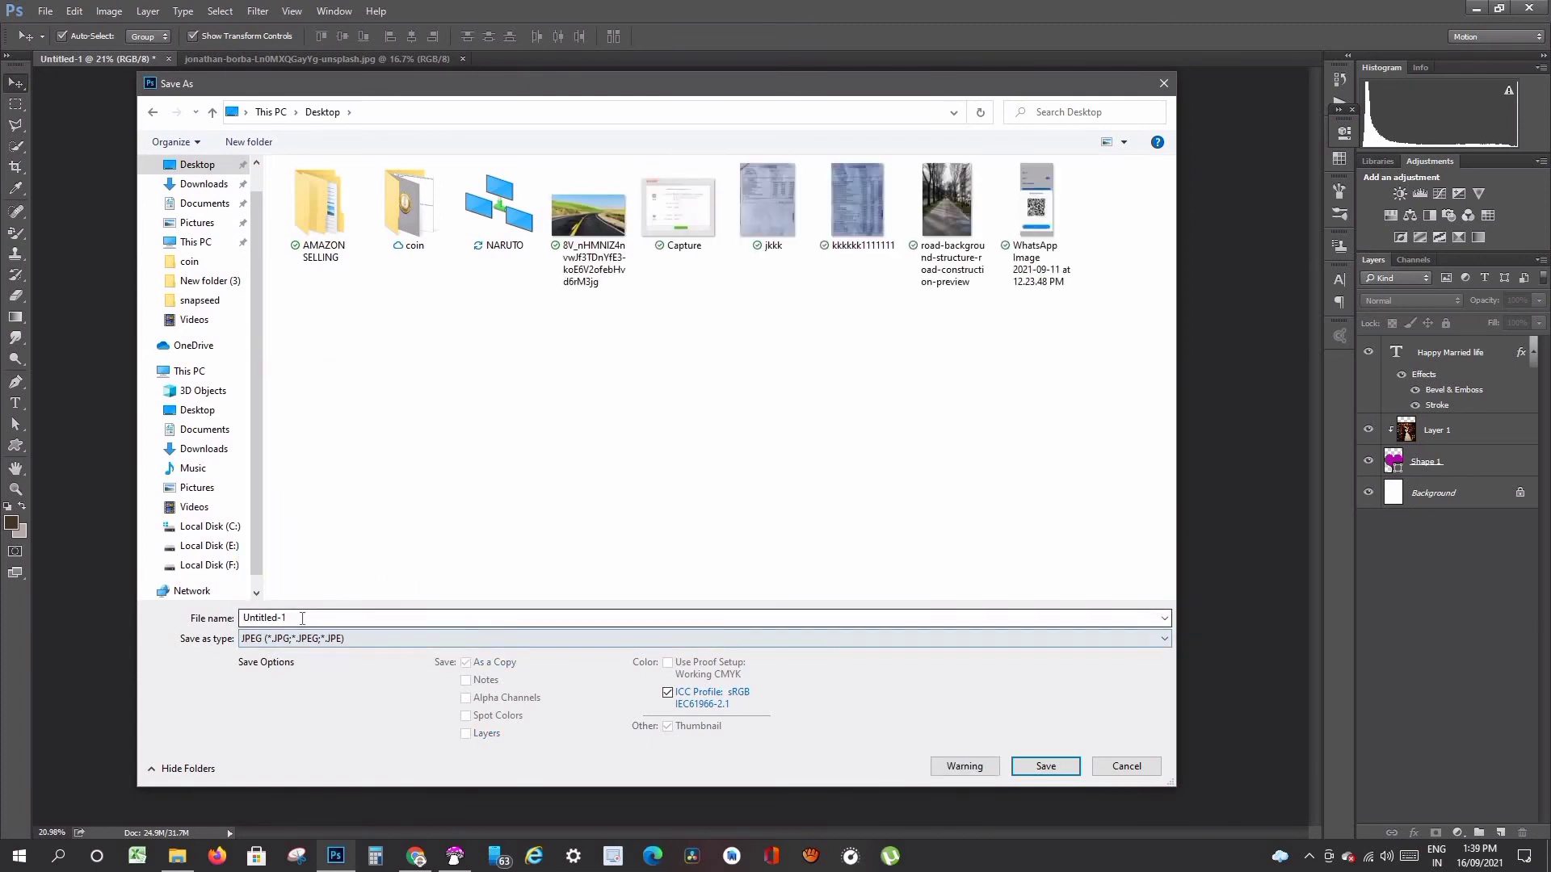
text(hh)
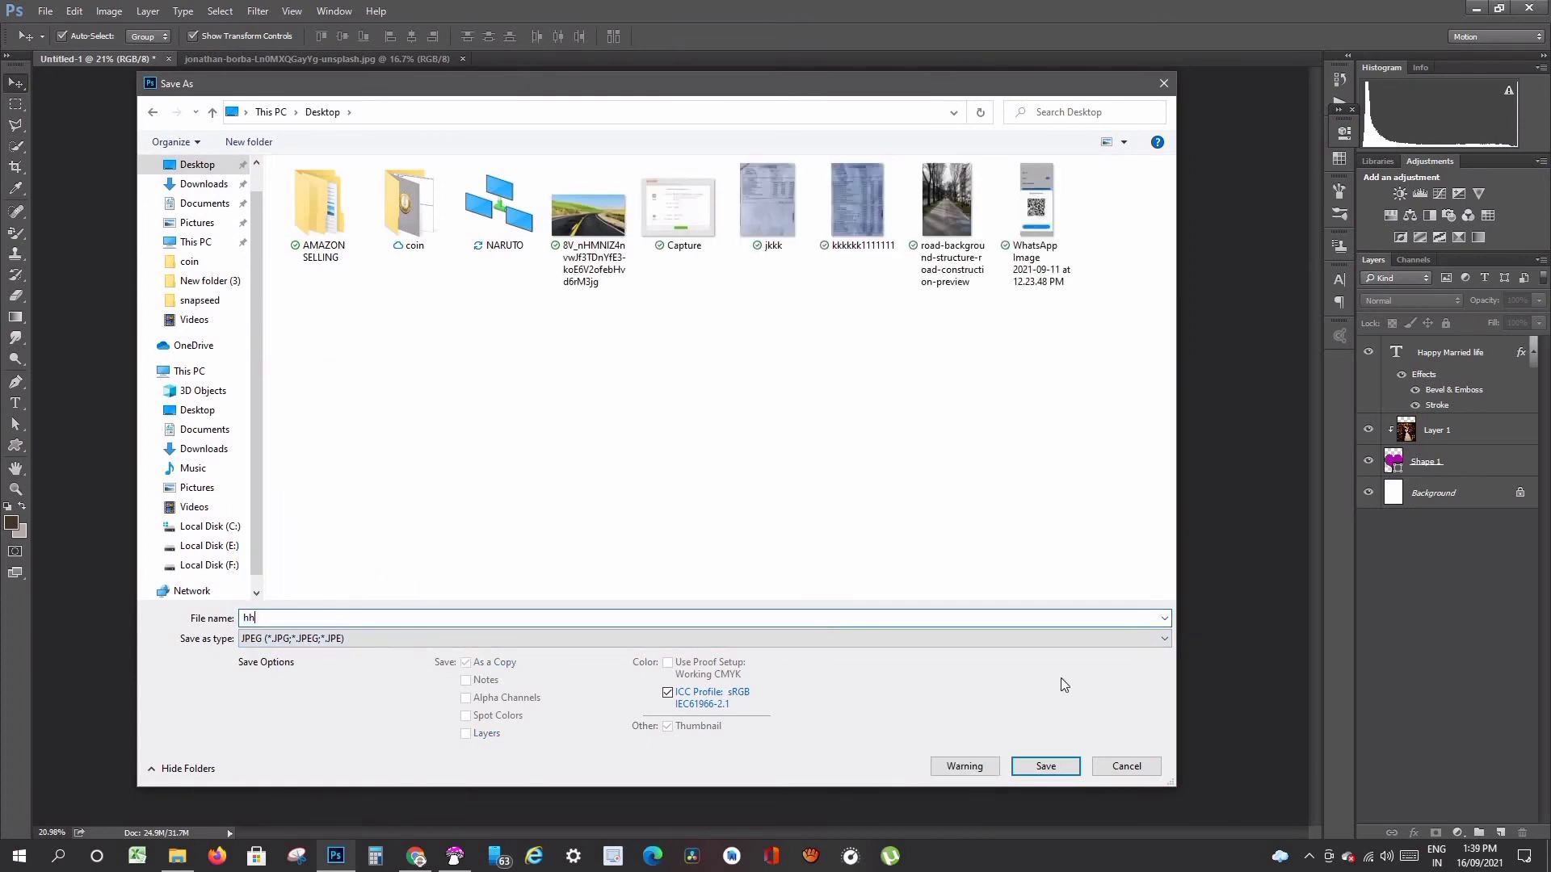
click(1042, 764)
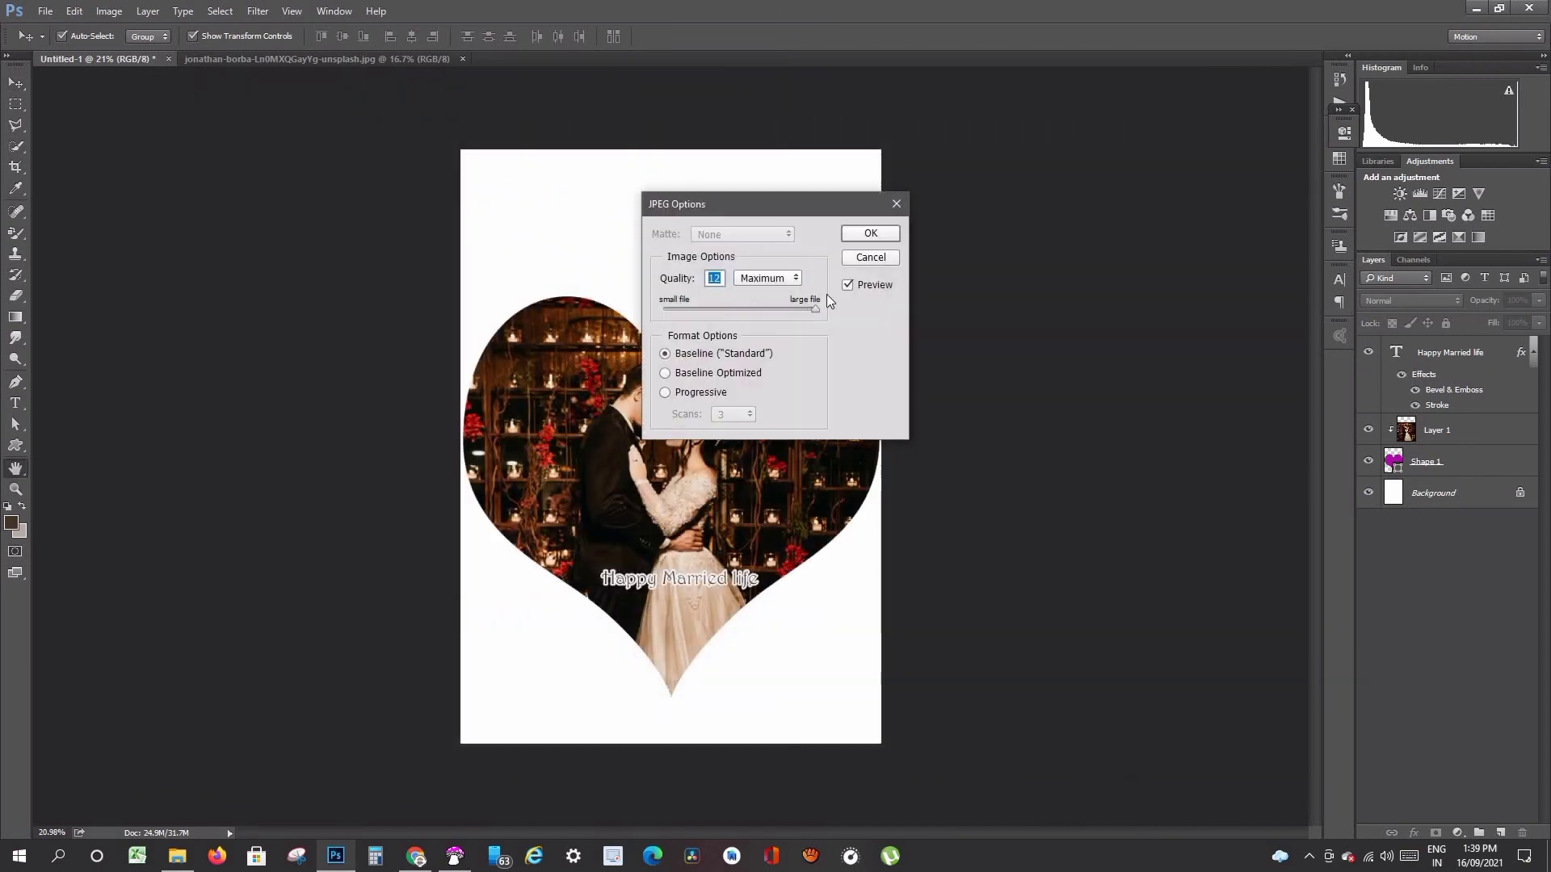
click(870, 234)
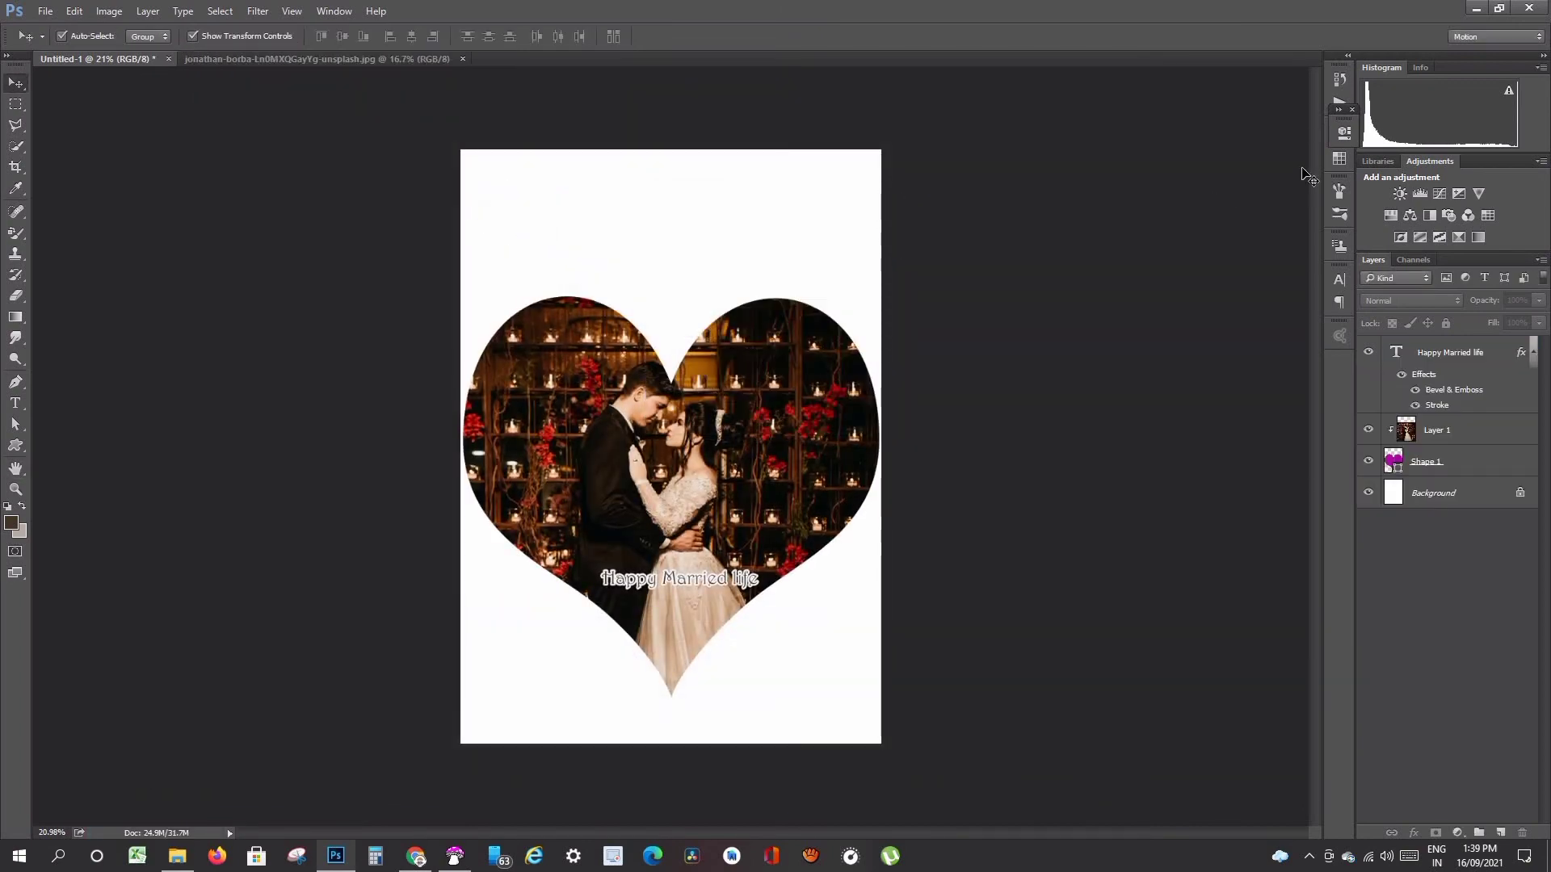
Step: Switch to the desktop and open the saved hh image in Photos
click(1477, 10)
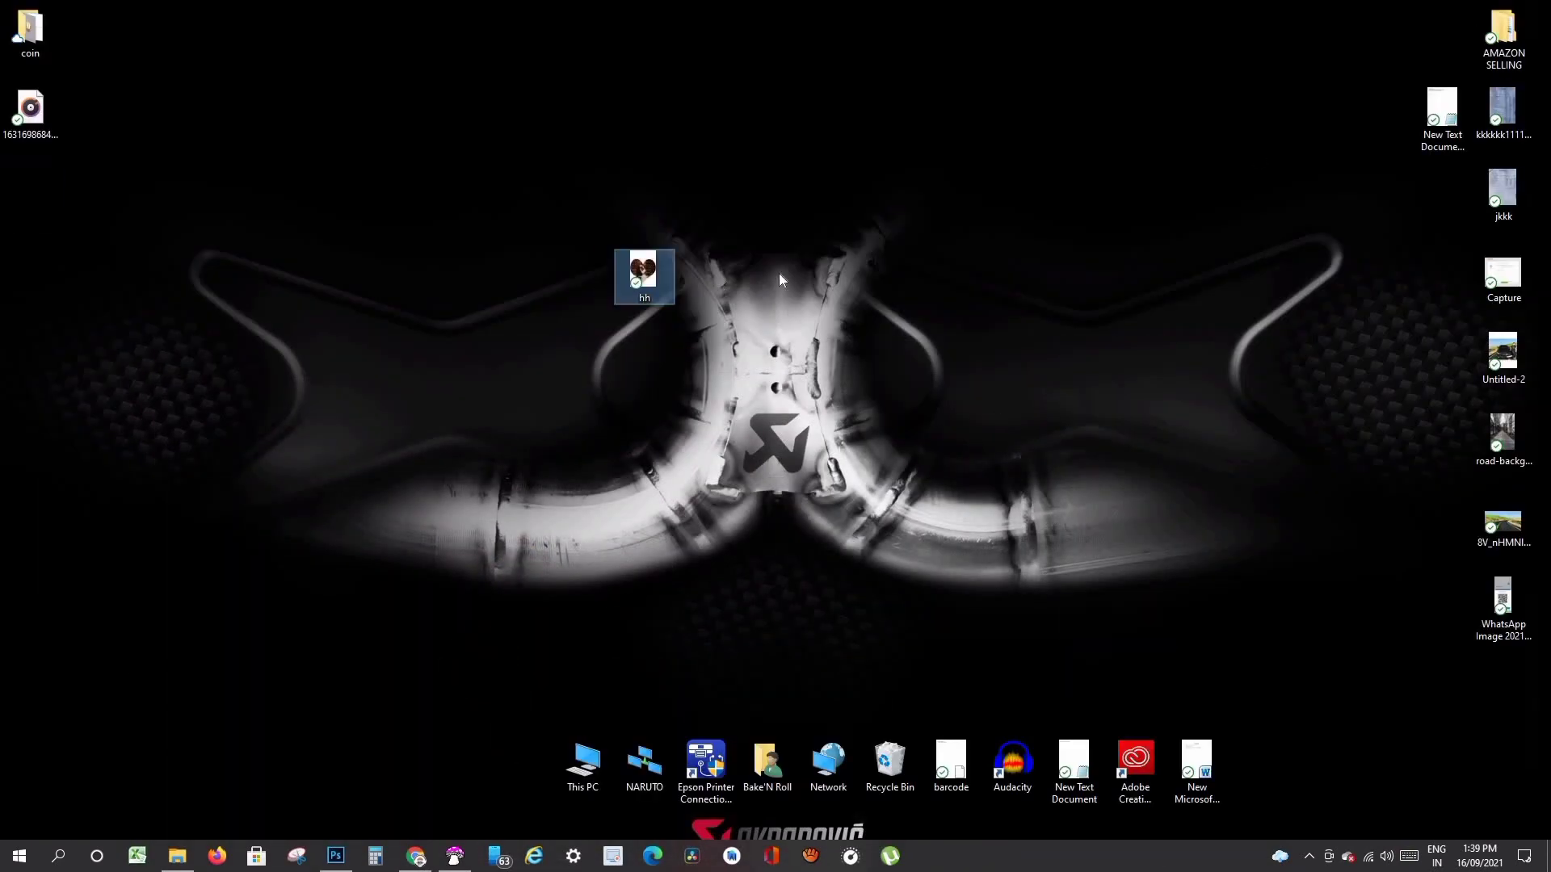
right_click(647, 259)
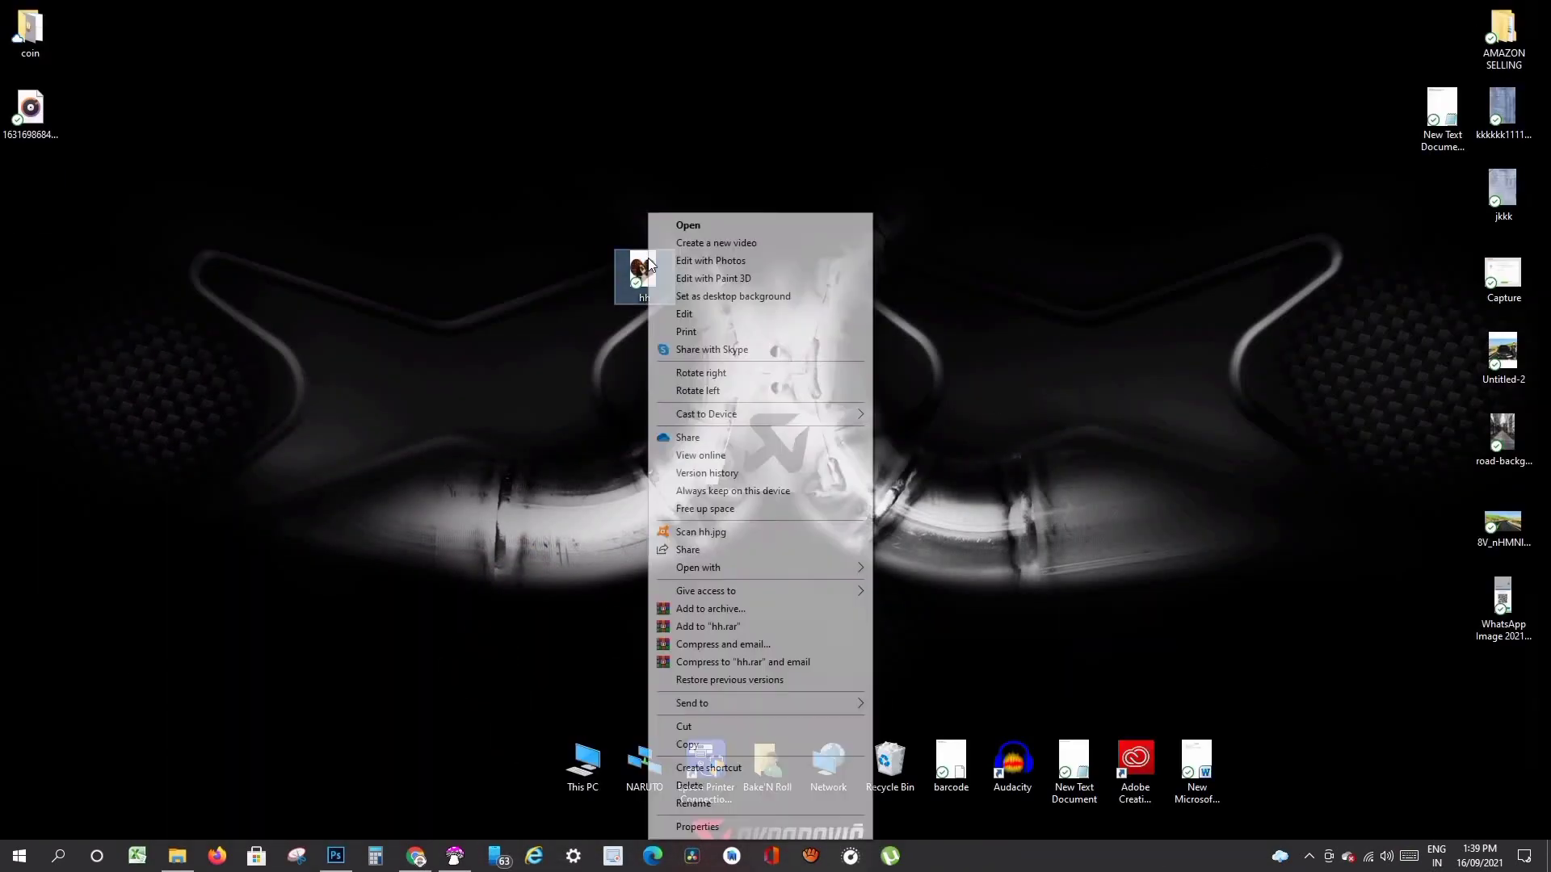
click(710, 226)
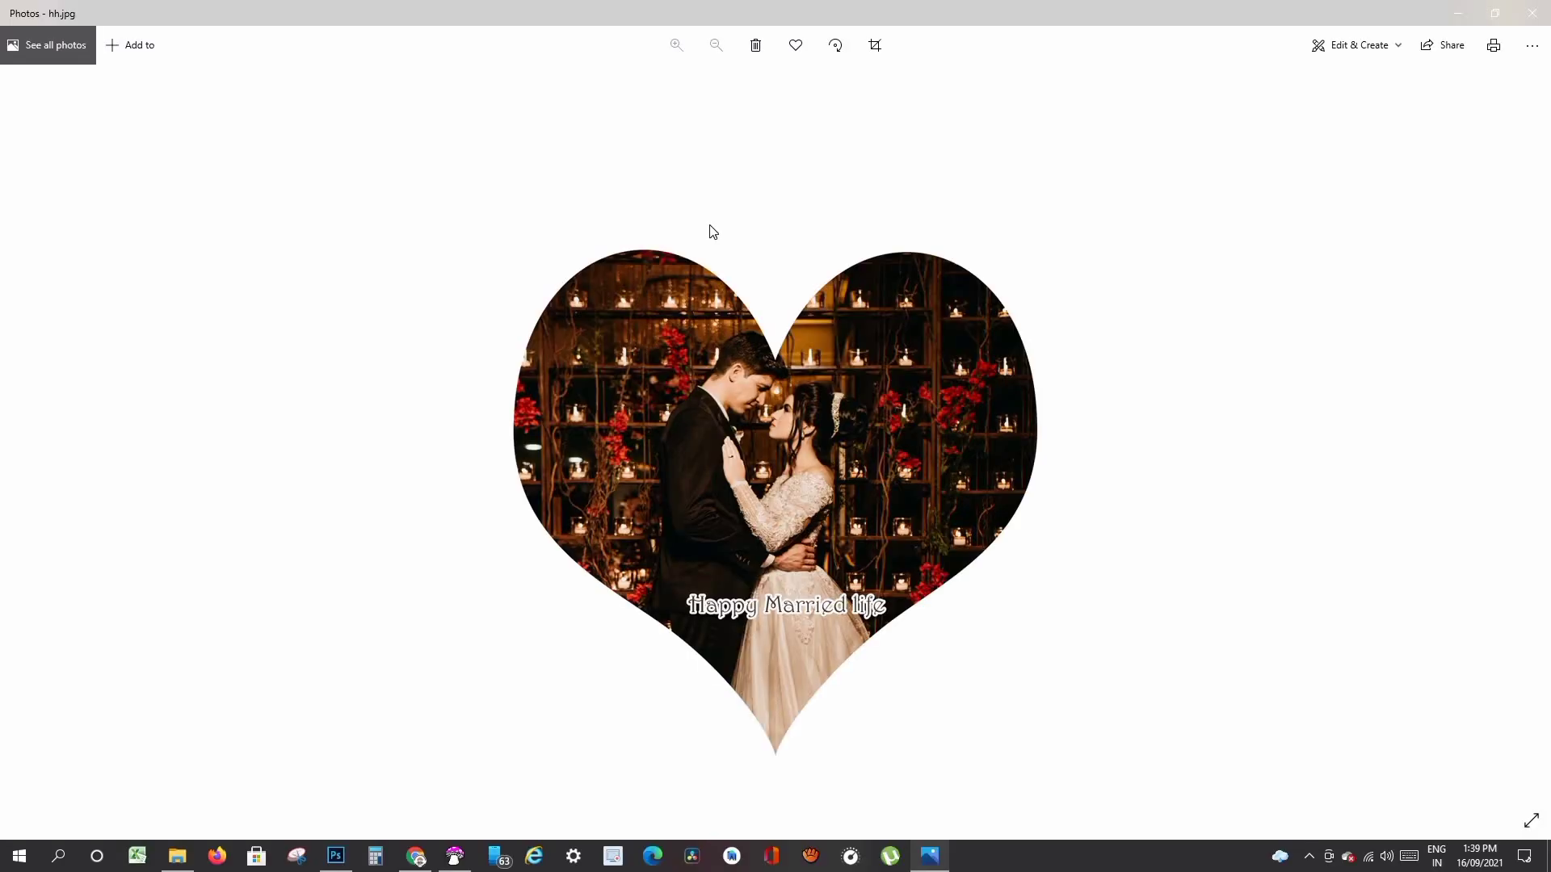
Step: Start printing the image, choosing the EPSON L130 Series printer and Portrait orientation
click(1494, 50)
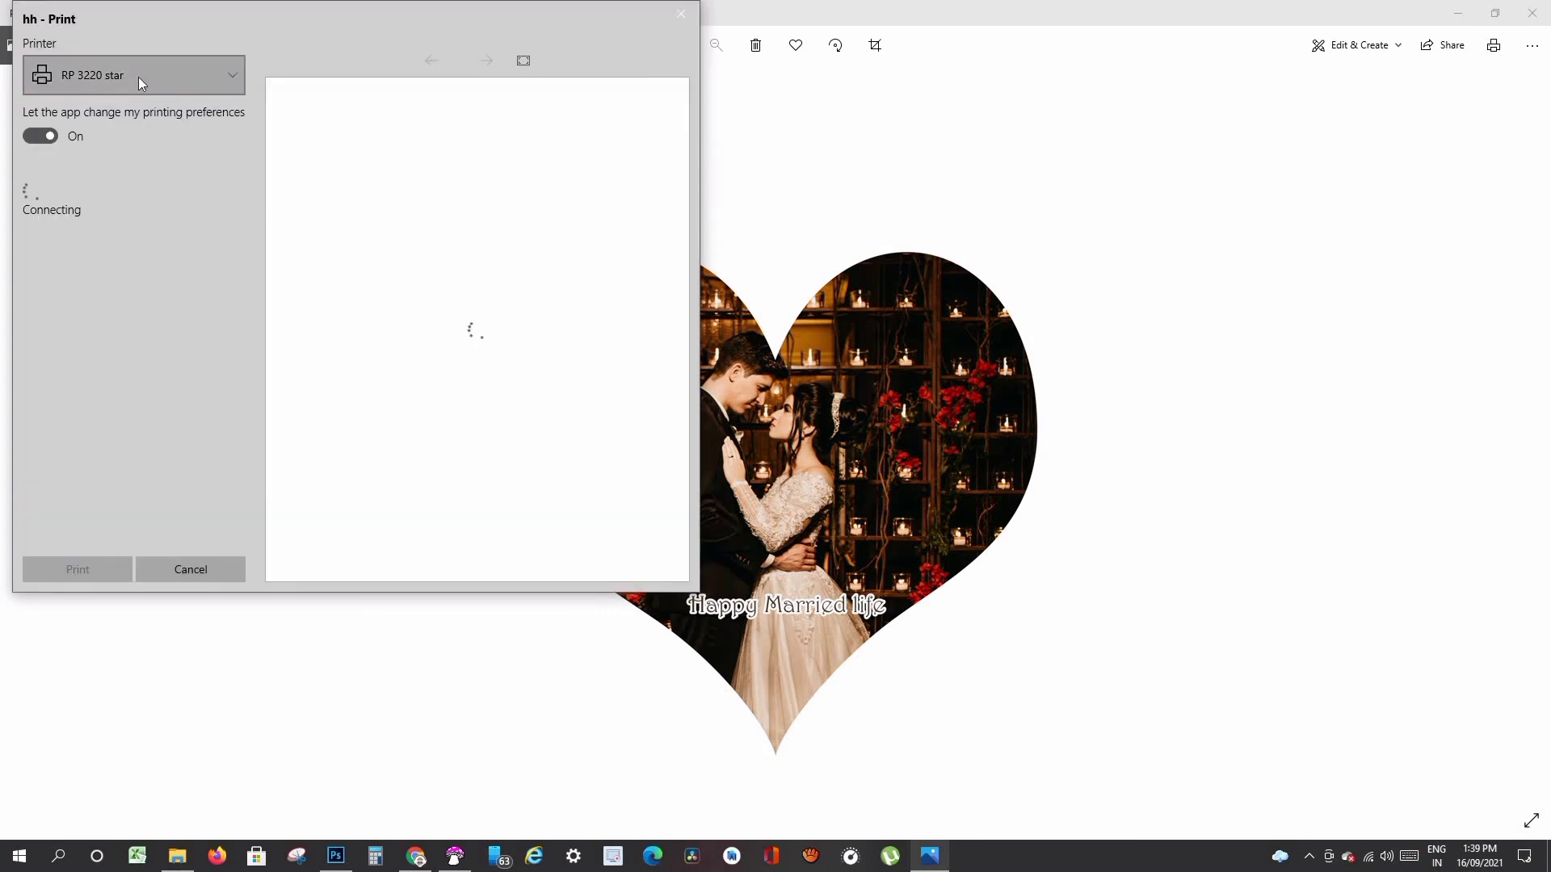
click(138, 76)
click(117, 111)
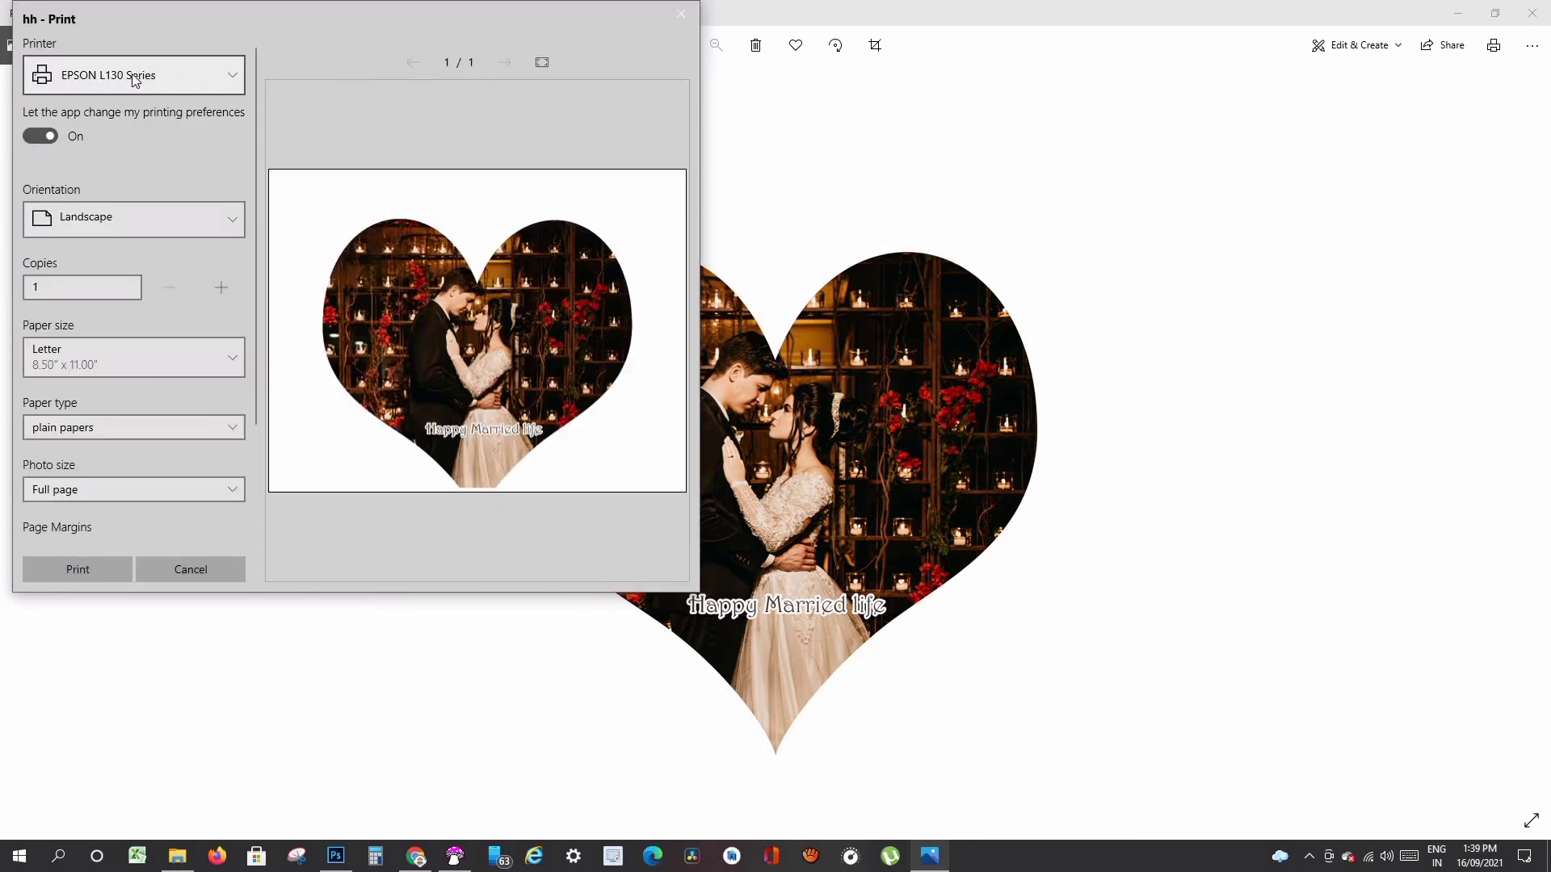
click(112, 211)
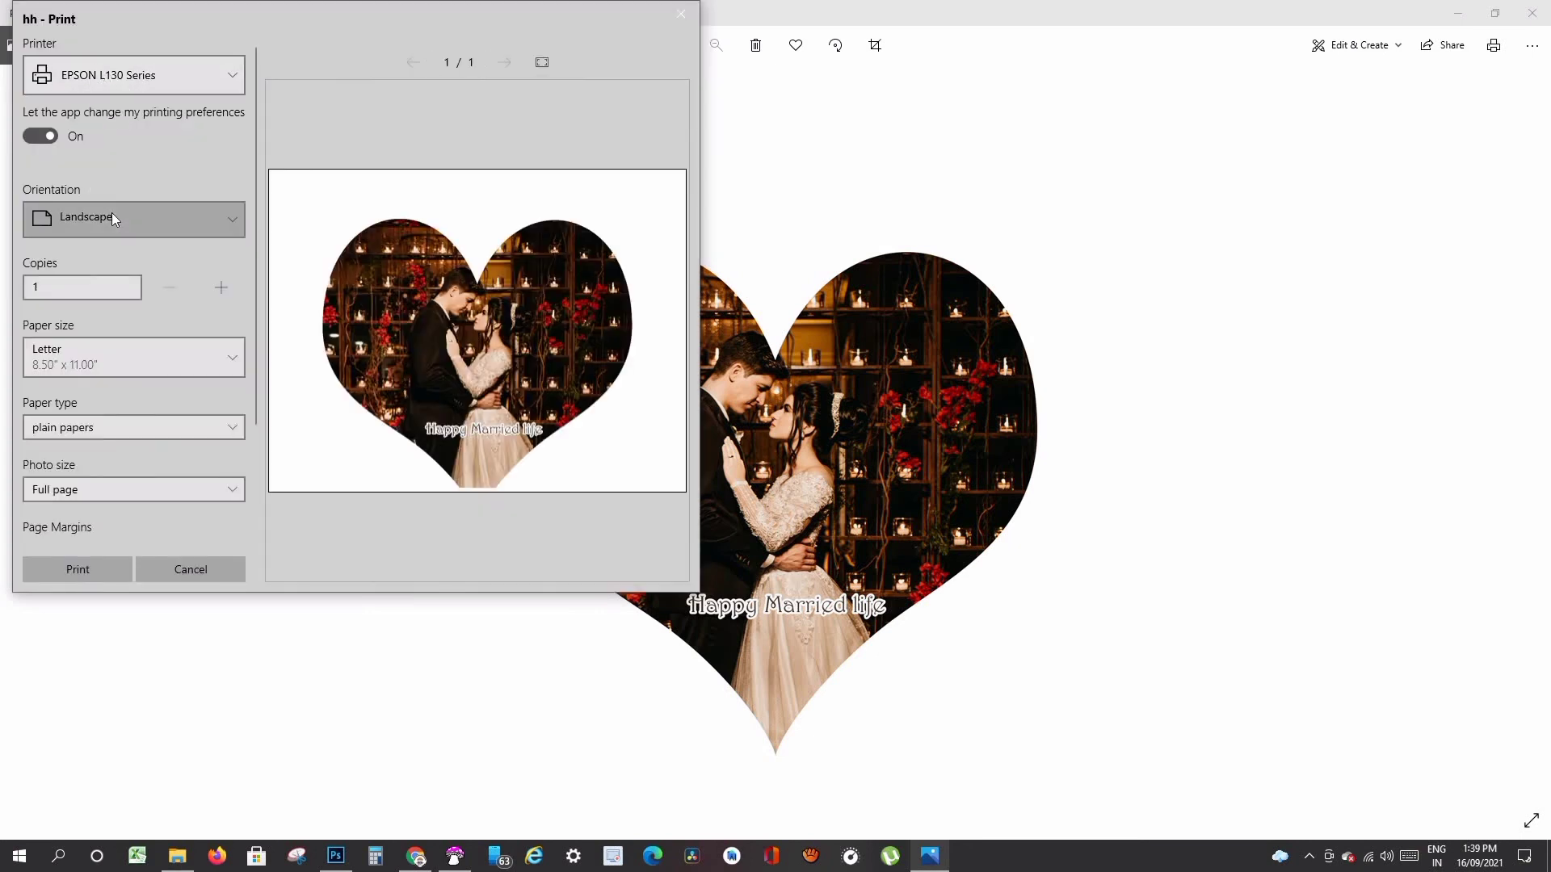
click(81, 180)
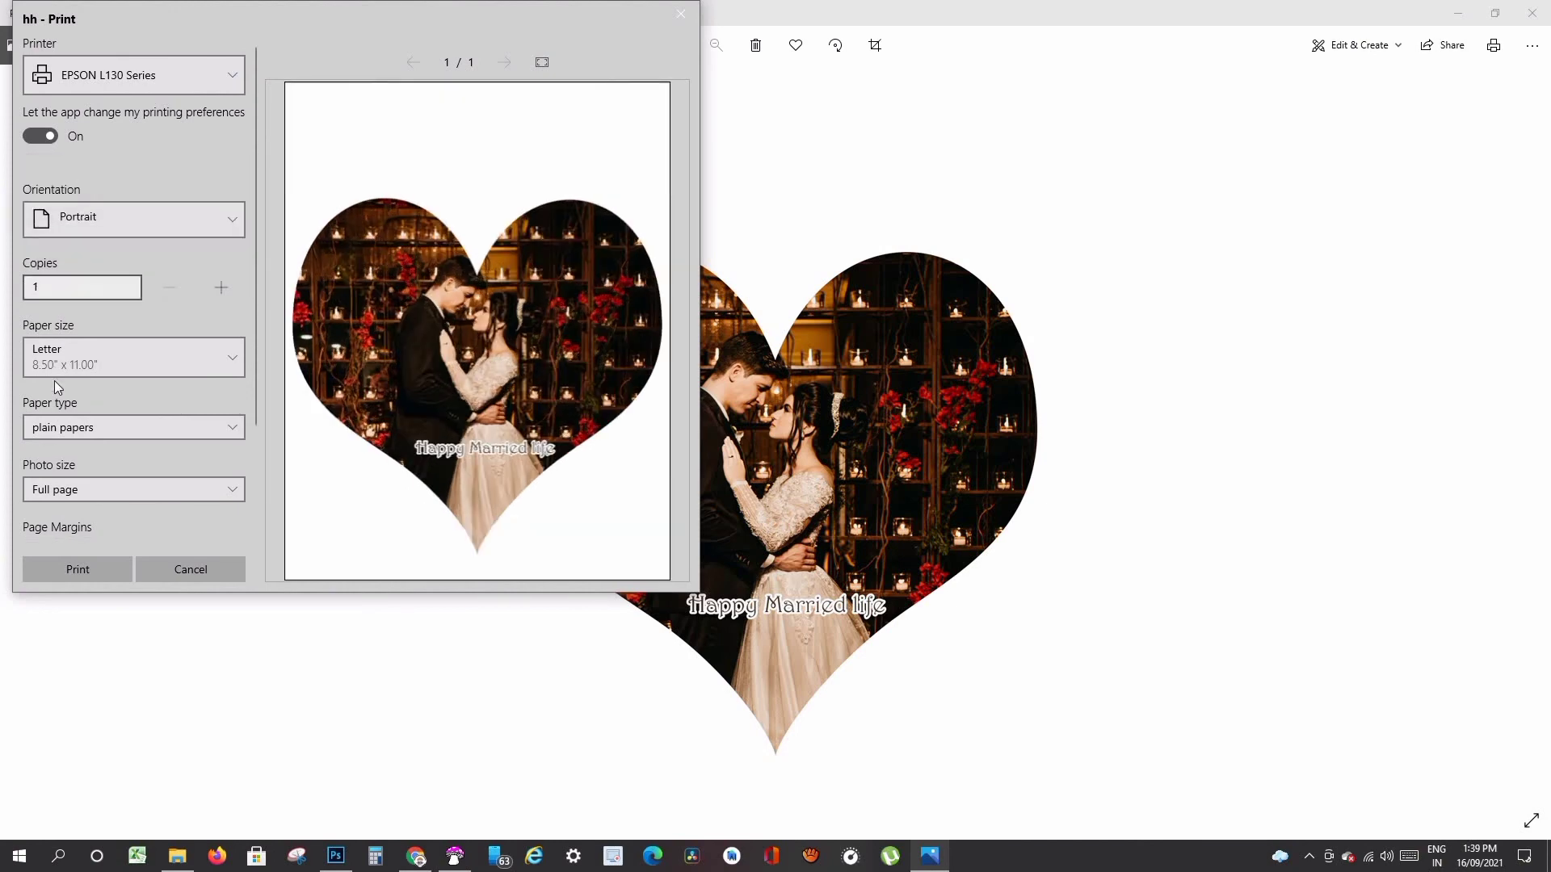
Step: Set the print output quality to High in the additional print settings and accept them
scroll(77, 433, down, 3)
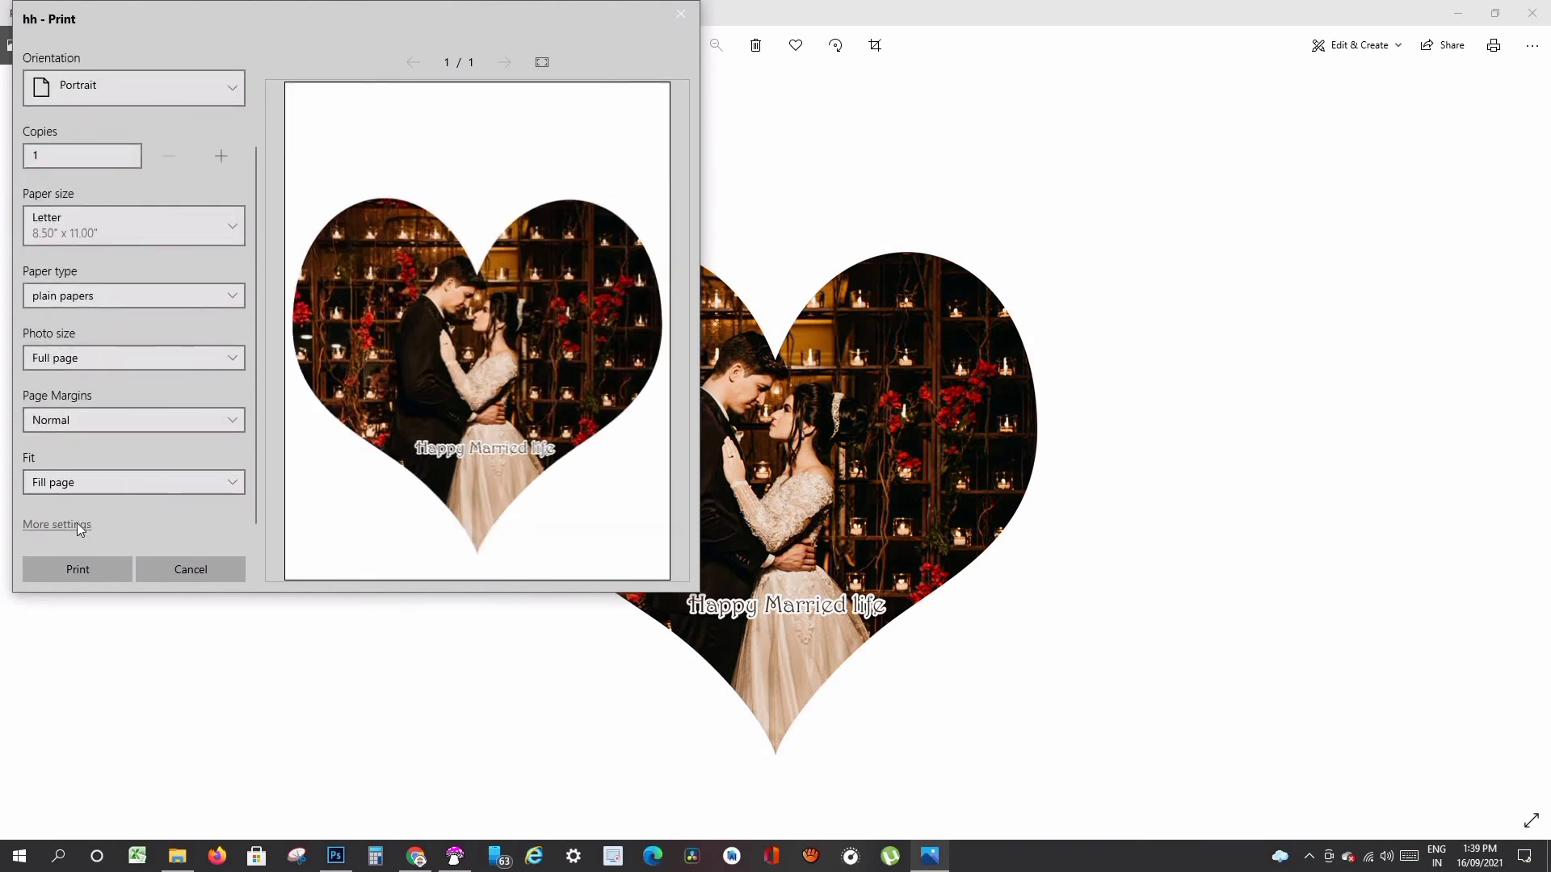
click(76, 524)
scroll(135, 429, down, 1)
click(135, 429)
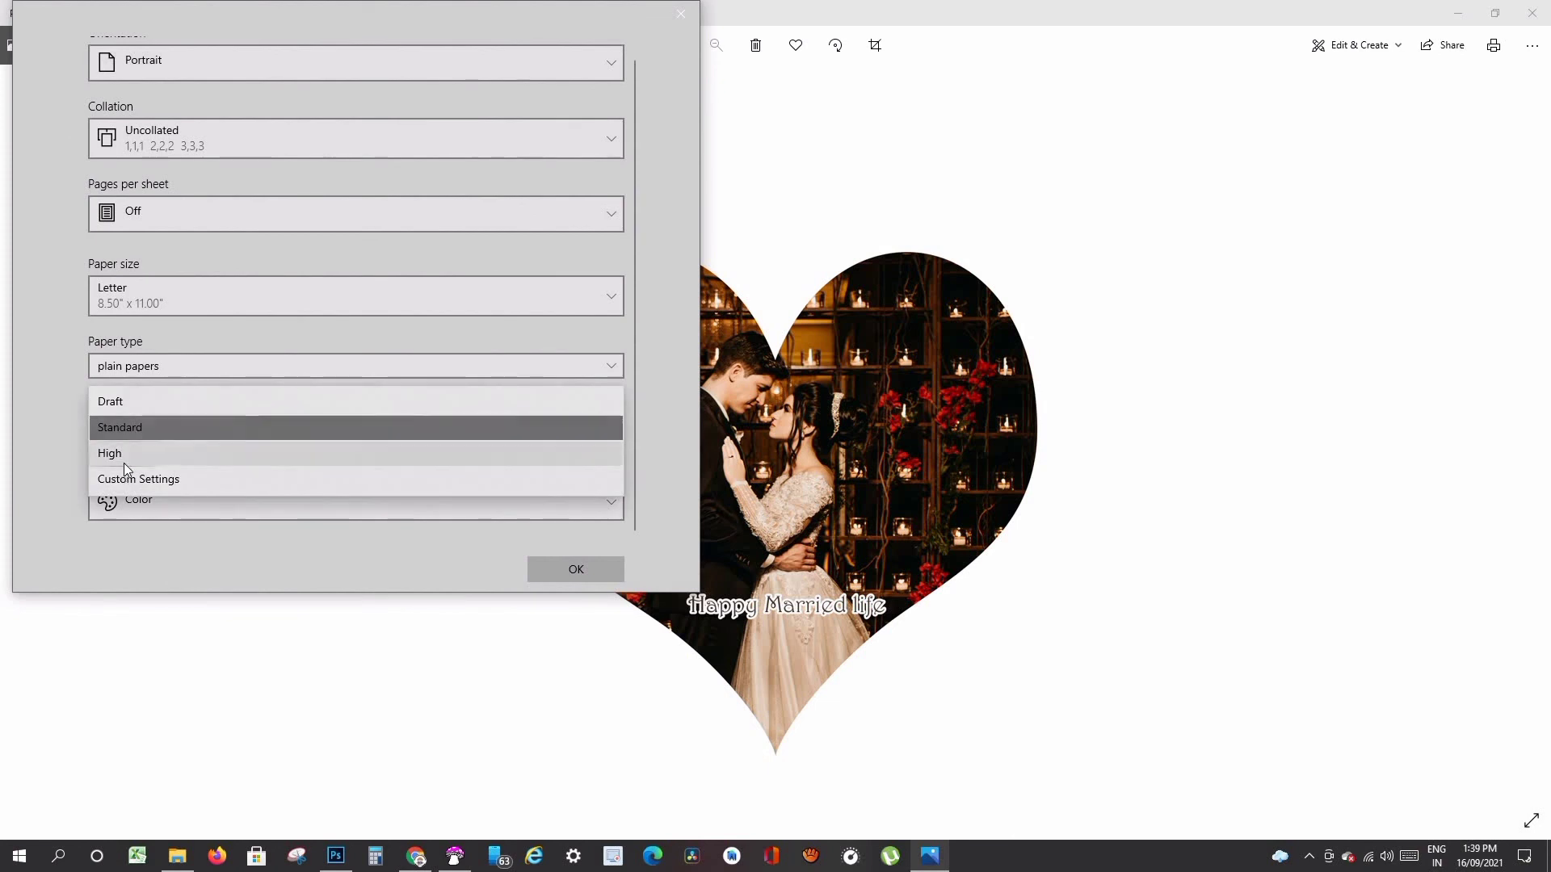
click(124, 452)
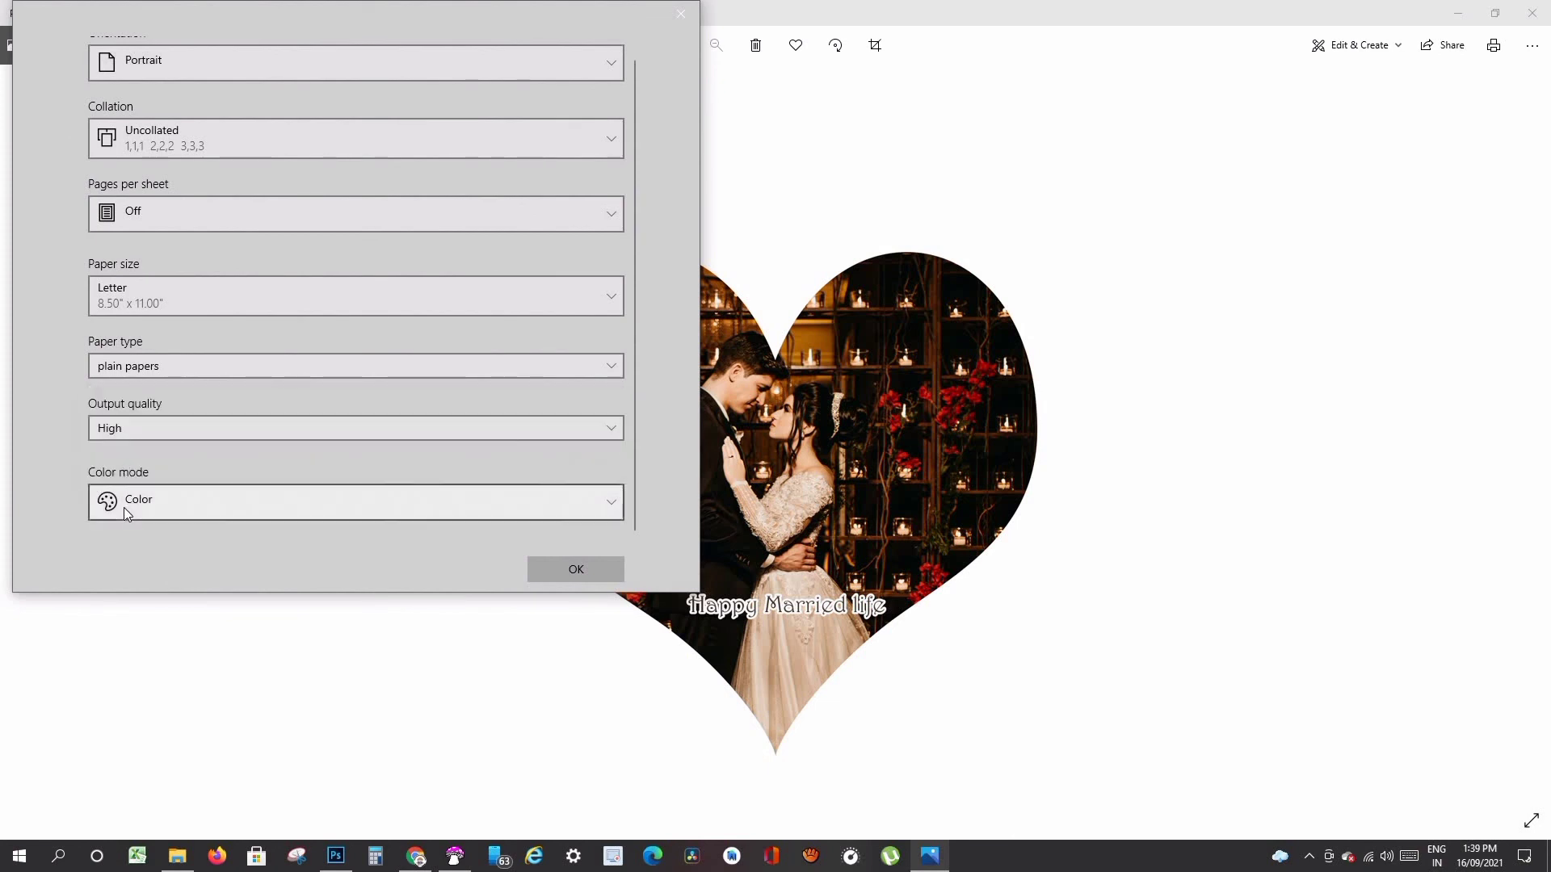
click(561, 570)
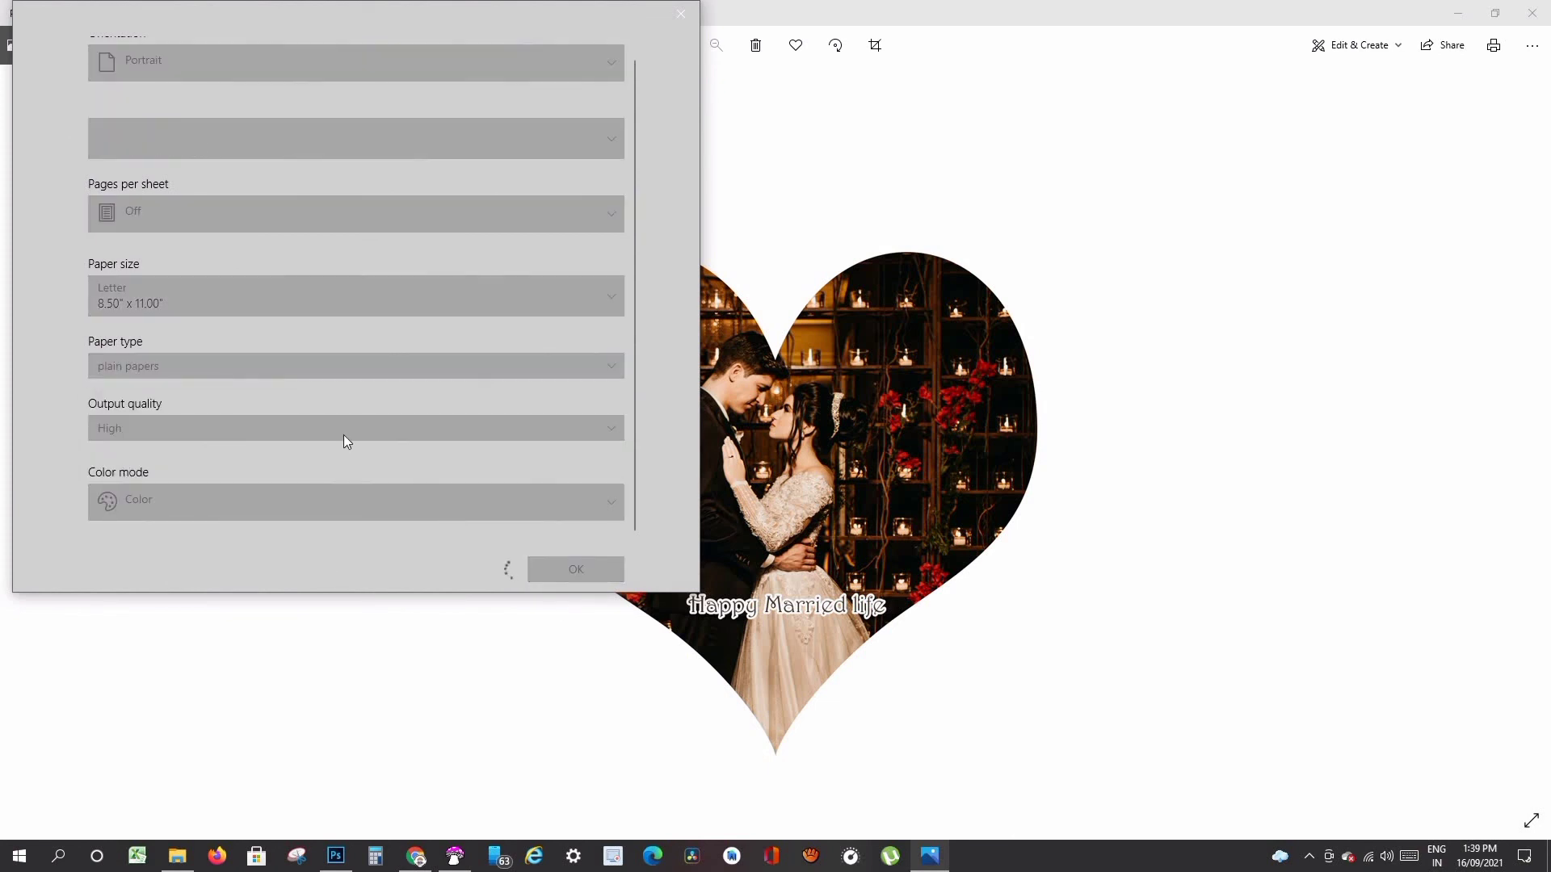